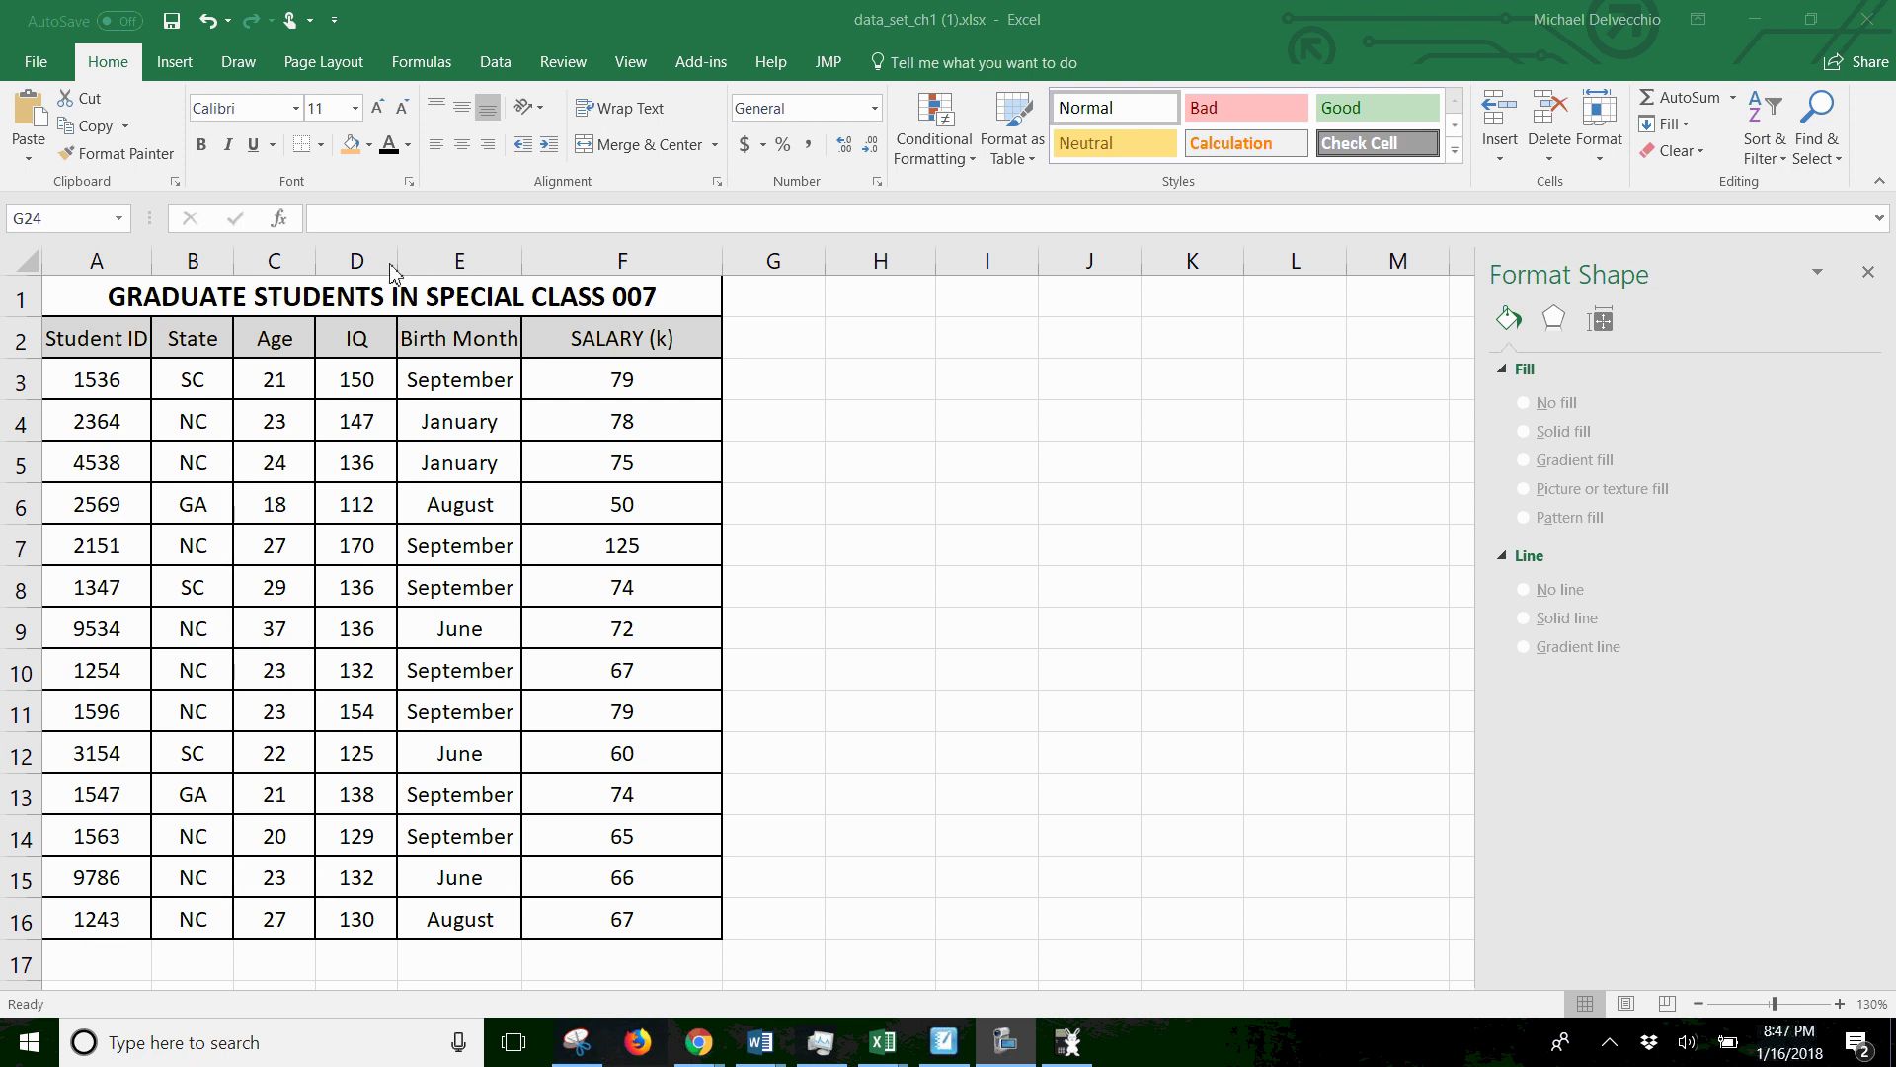
# - Copy the IQ column with its header (D2:D16) and paste the copy below the table starting at D18
pyautogui.moveTo(357, 334); pyautogui.dragTo(345, 914)
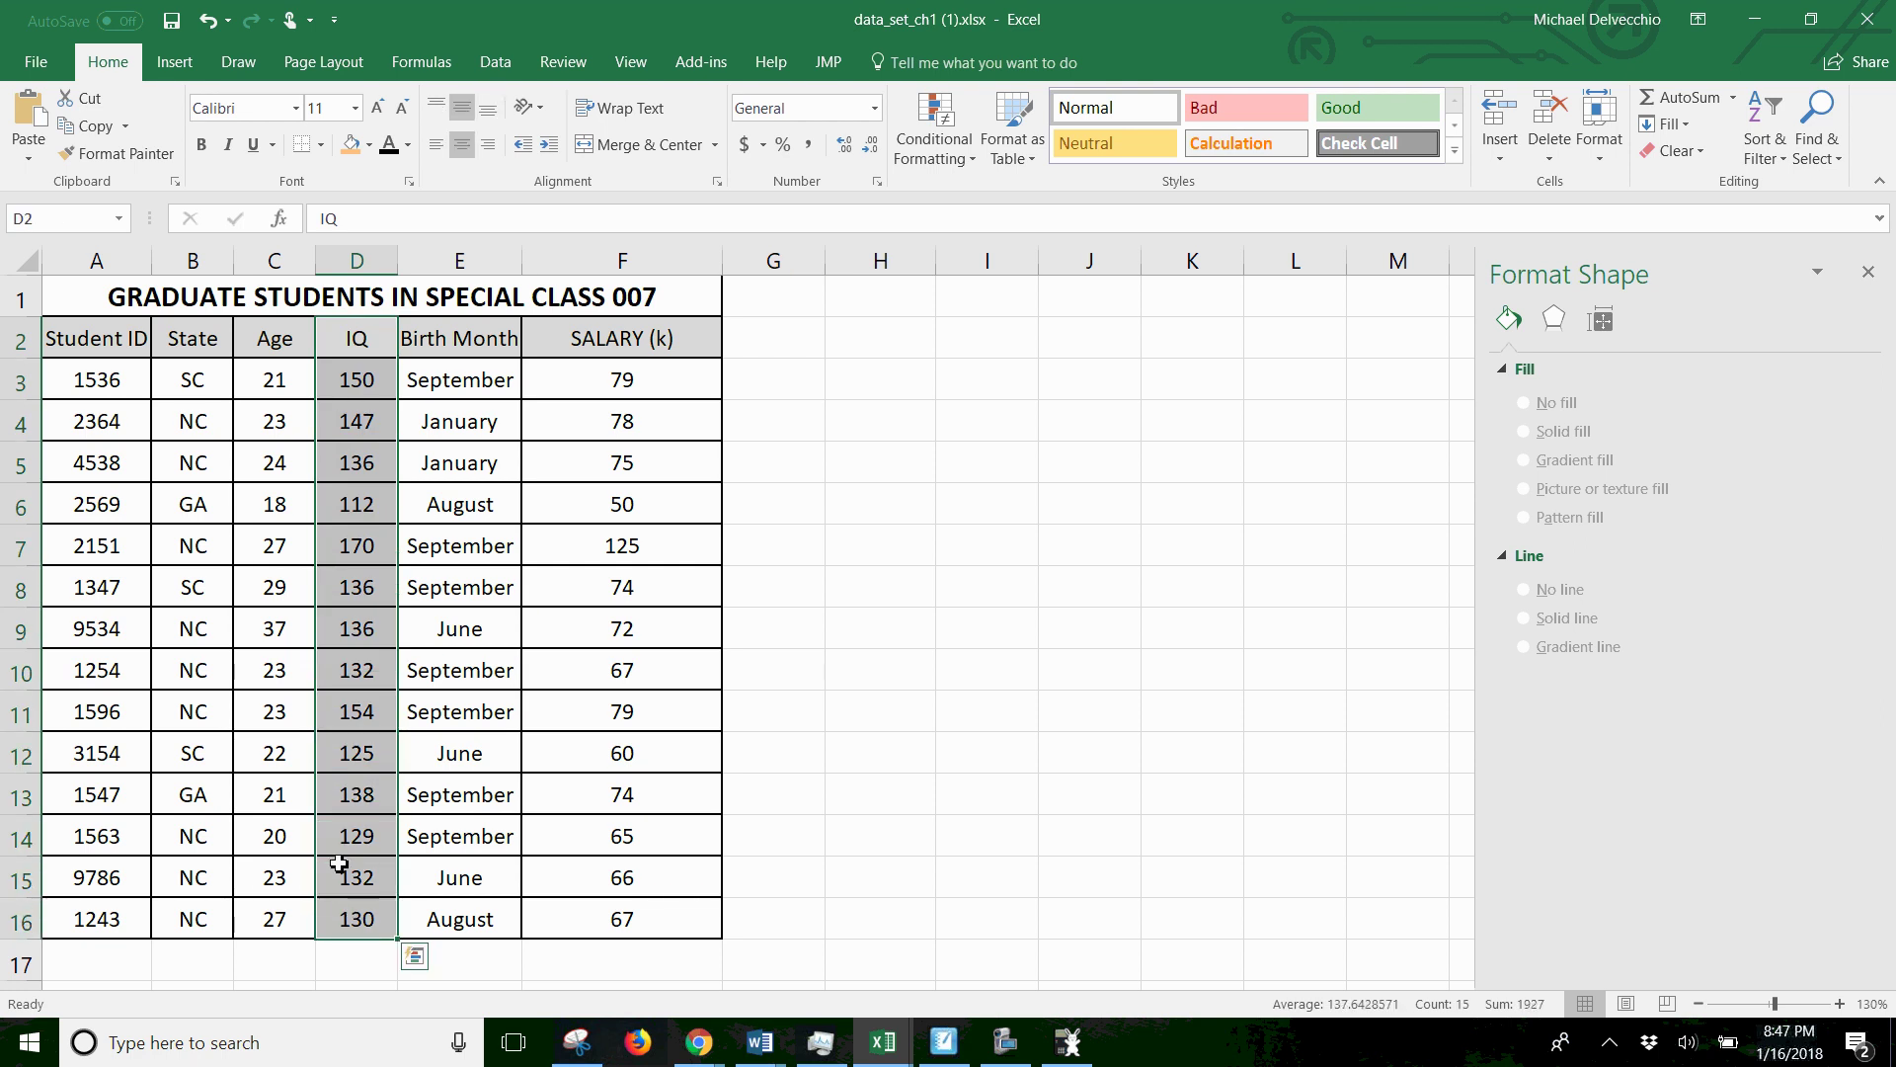
pyautogui.hotkey('ctrl', 'c')
pyautogui.scroll(-3, 331, 839)
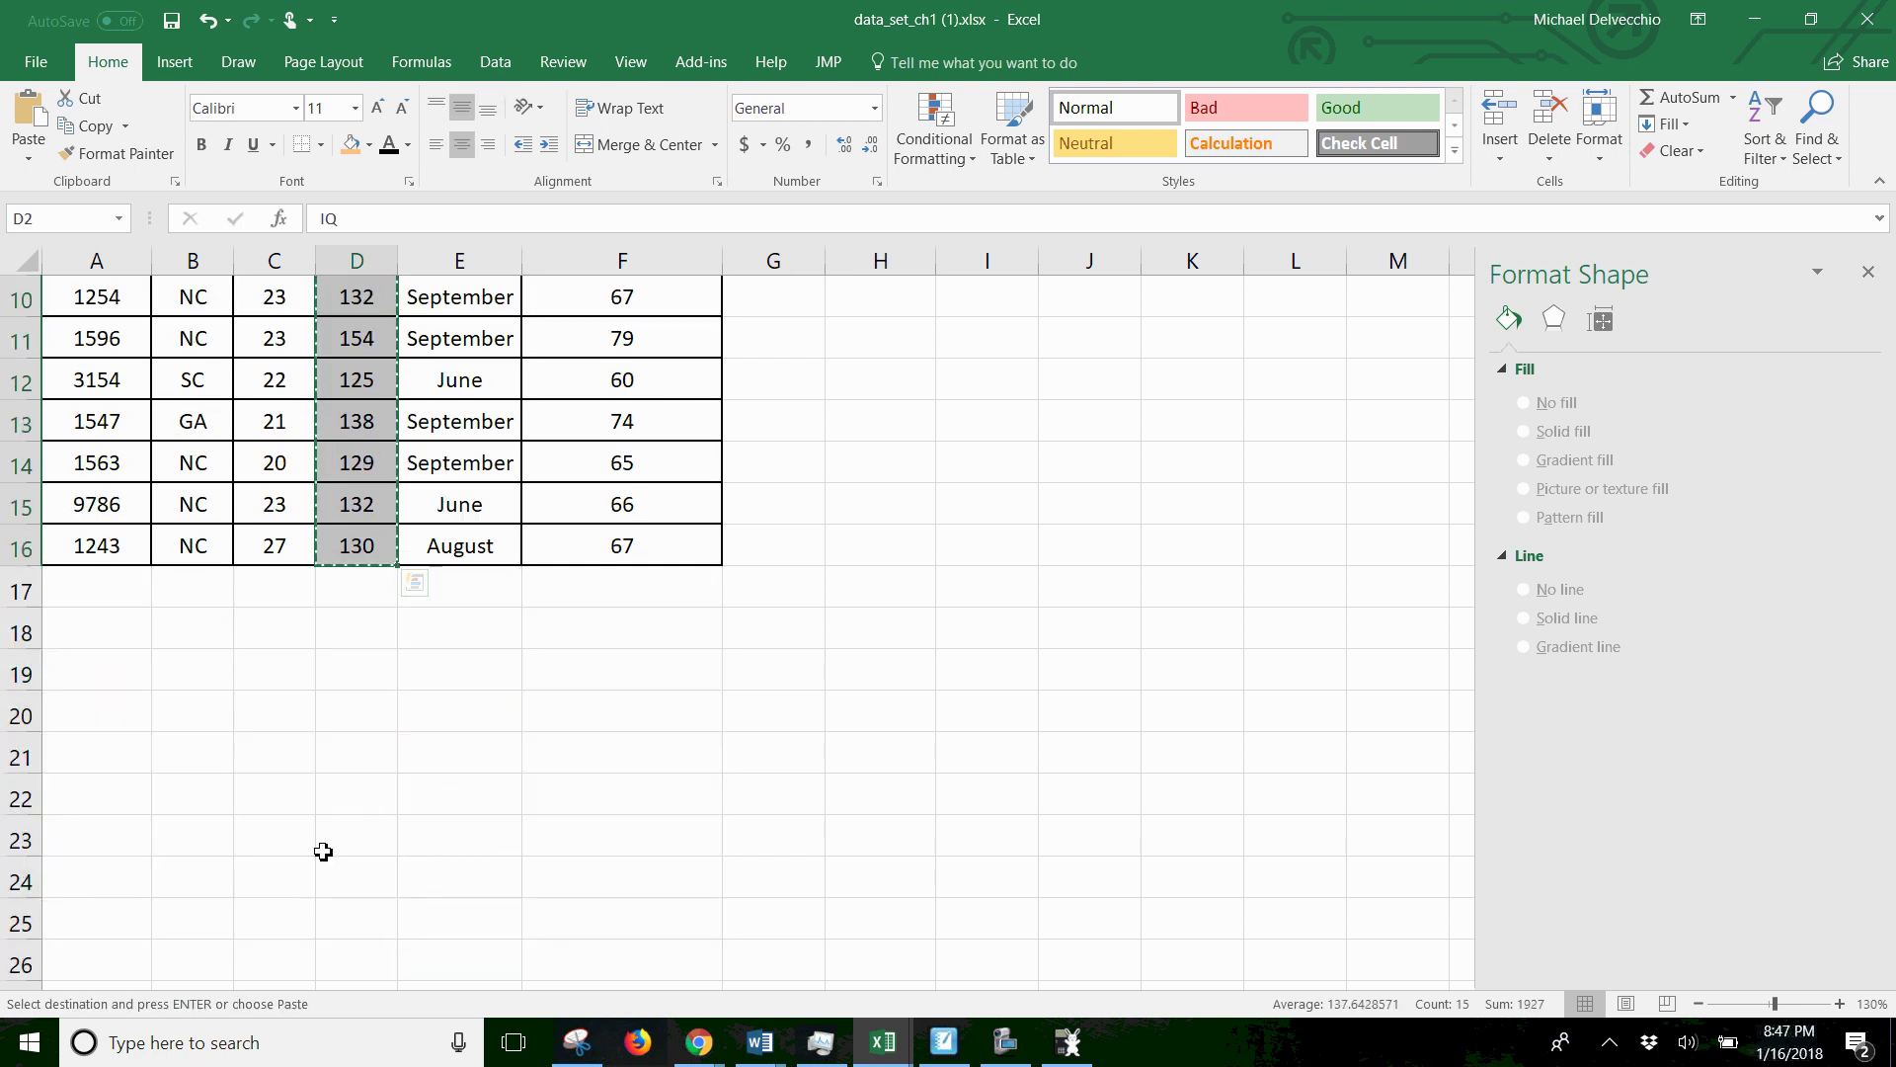
pyautogui.click(371, 628)
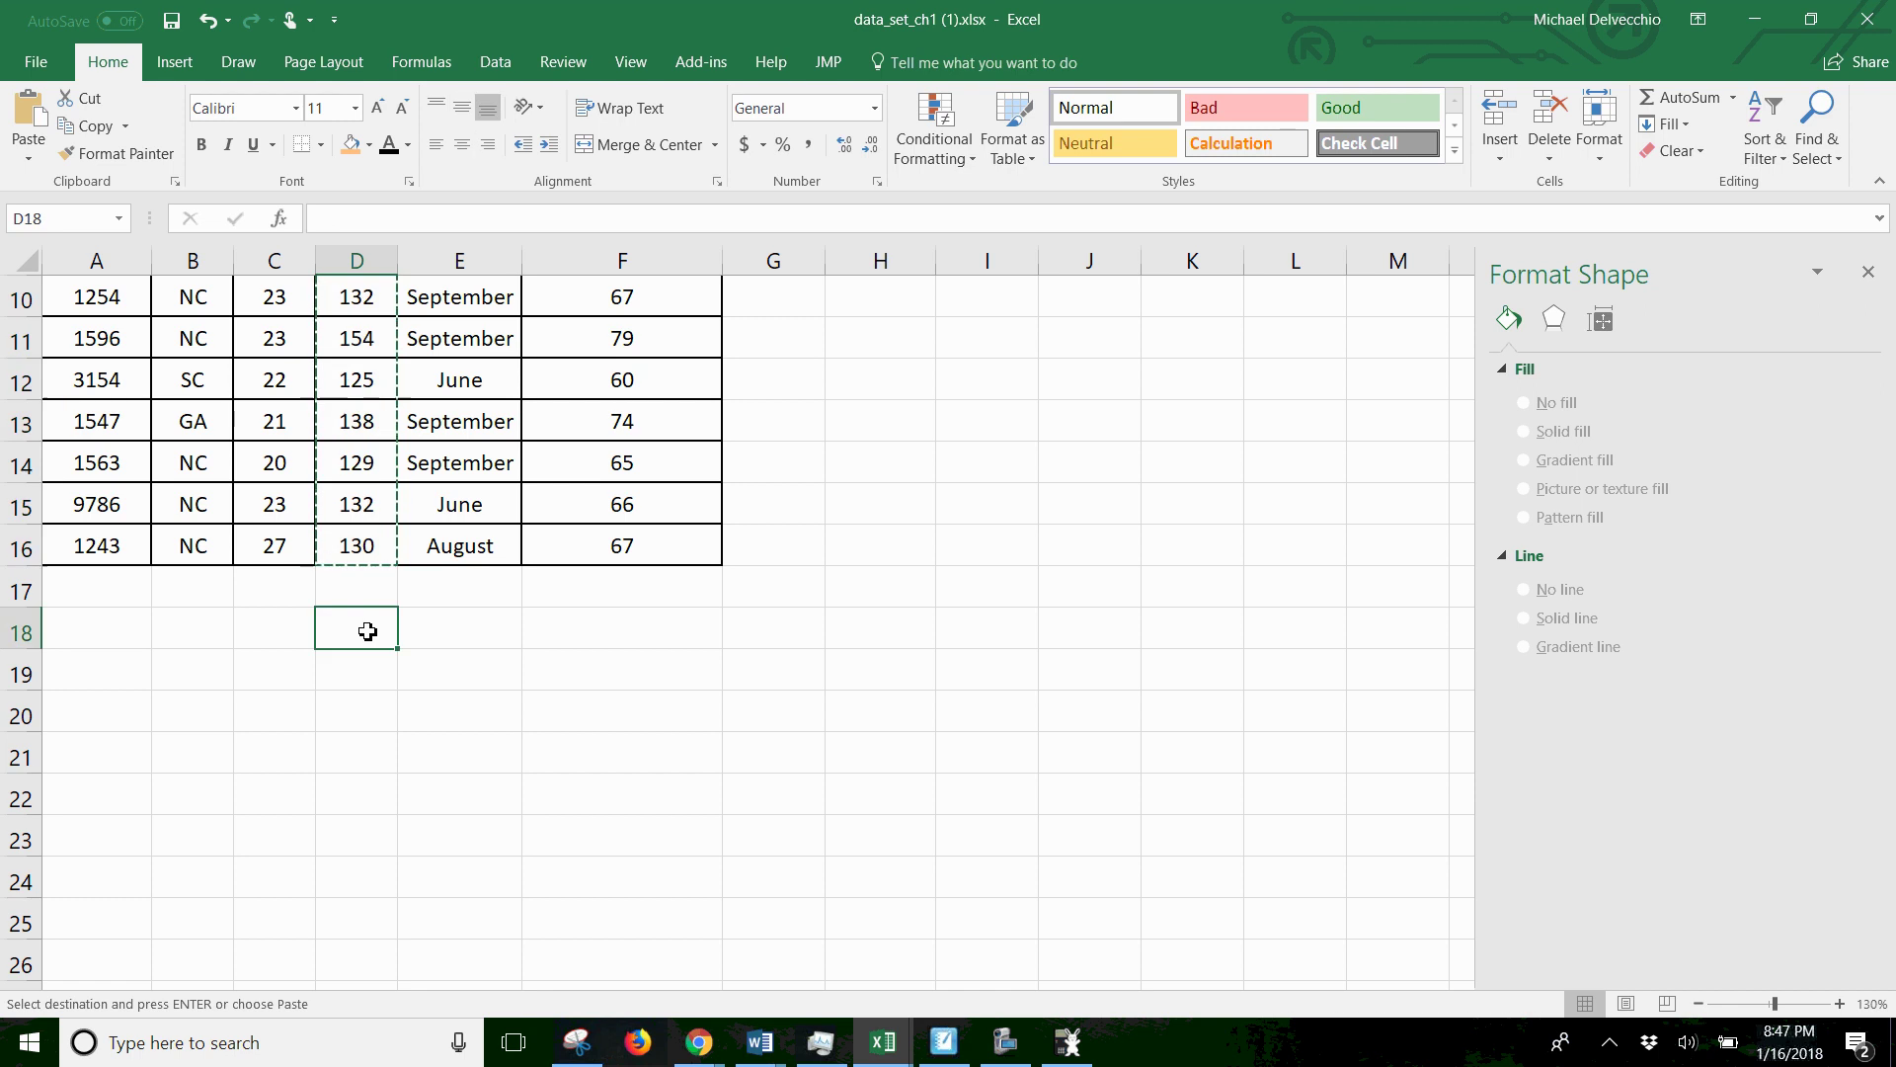
pyautogui.hotkey('ctrl', 'v')
# - Enter the label "Mean =" in cell E17, just above the copied IQ values
pyautogui.click(648, 631)
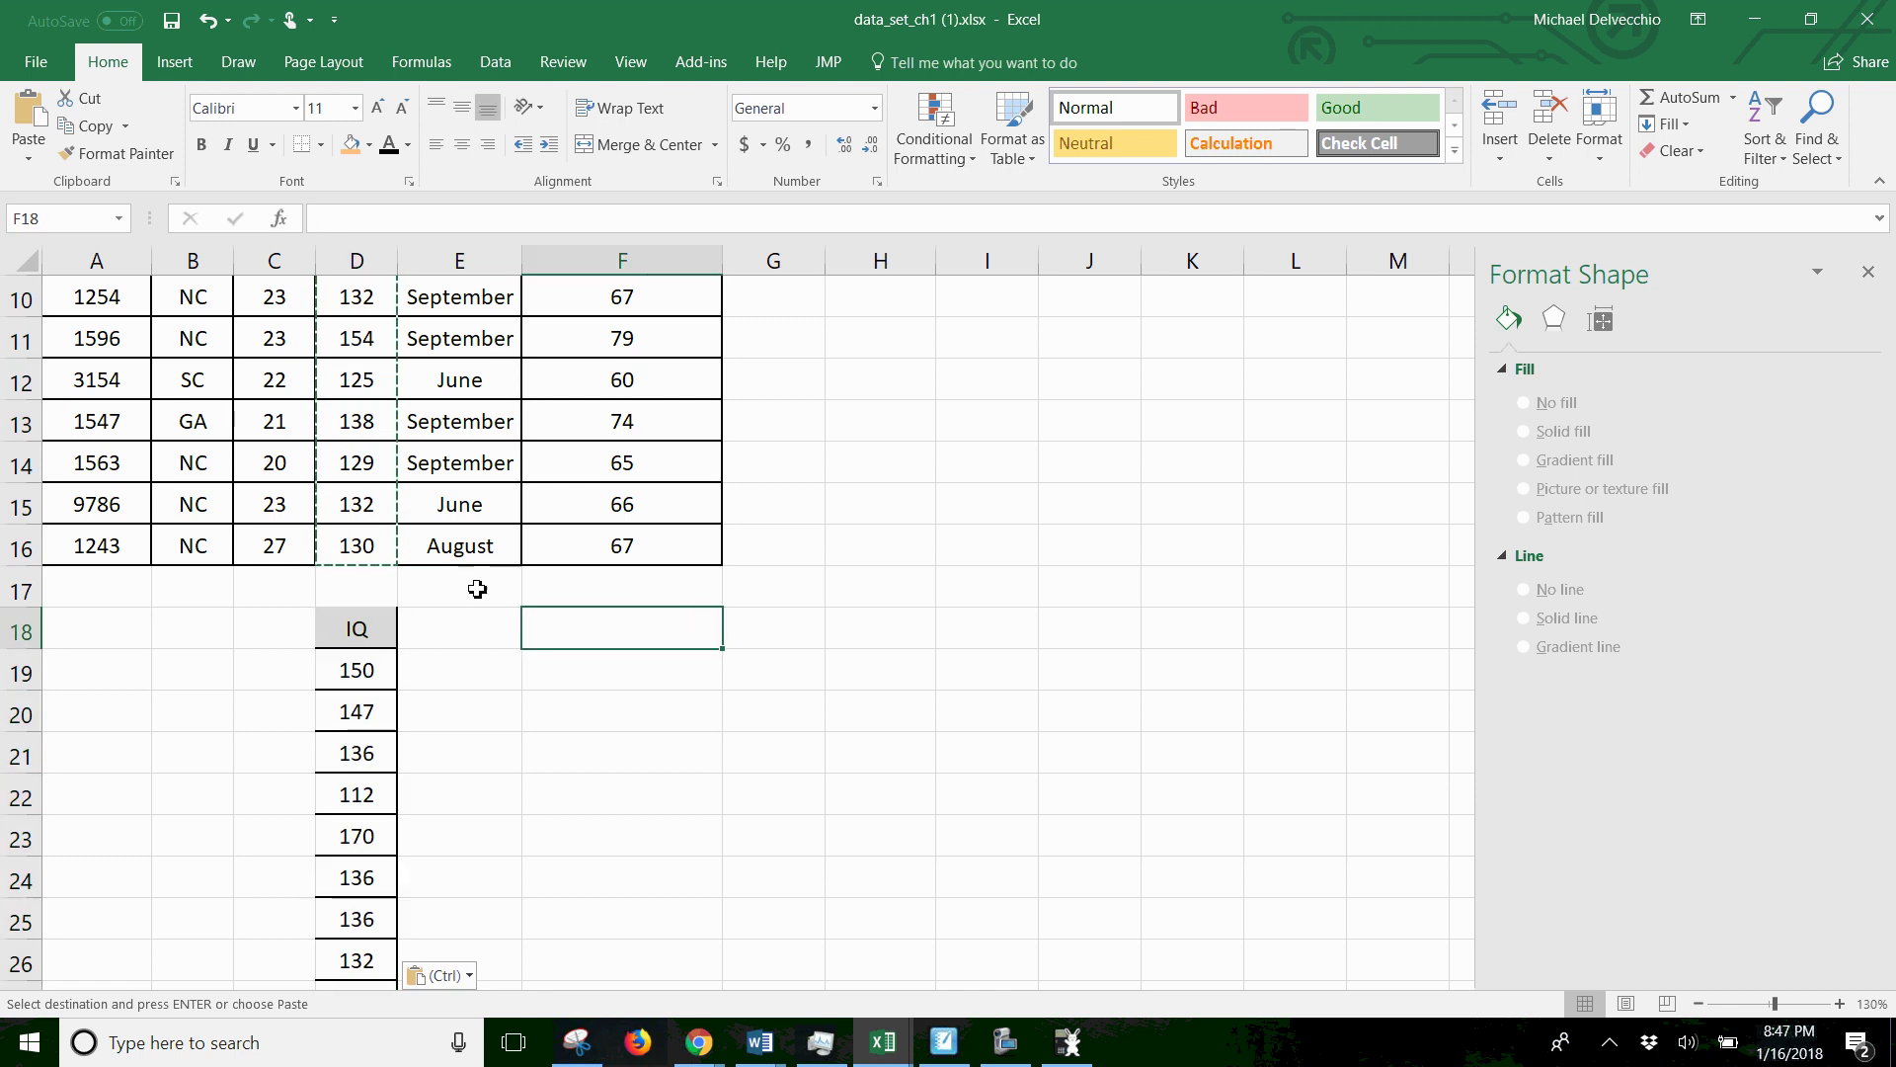
pyautogui.click(478, 589)
pyautogui.scroll(-1, 464, 613)
pyautogui.scroll(-2, 452, 641)
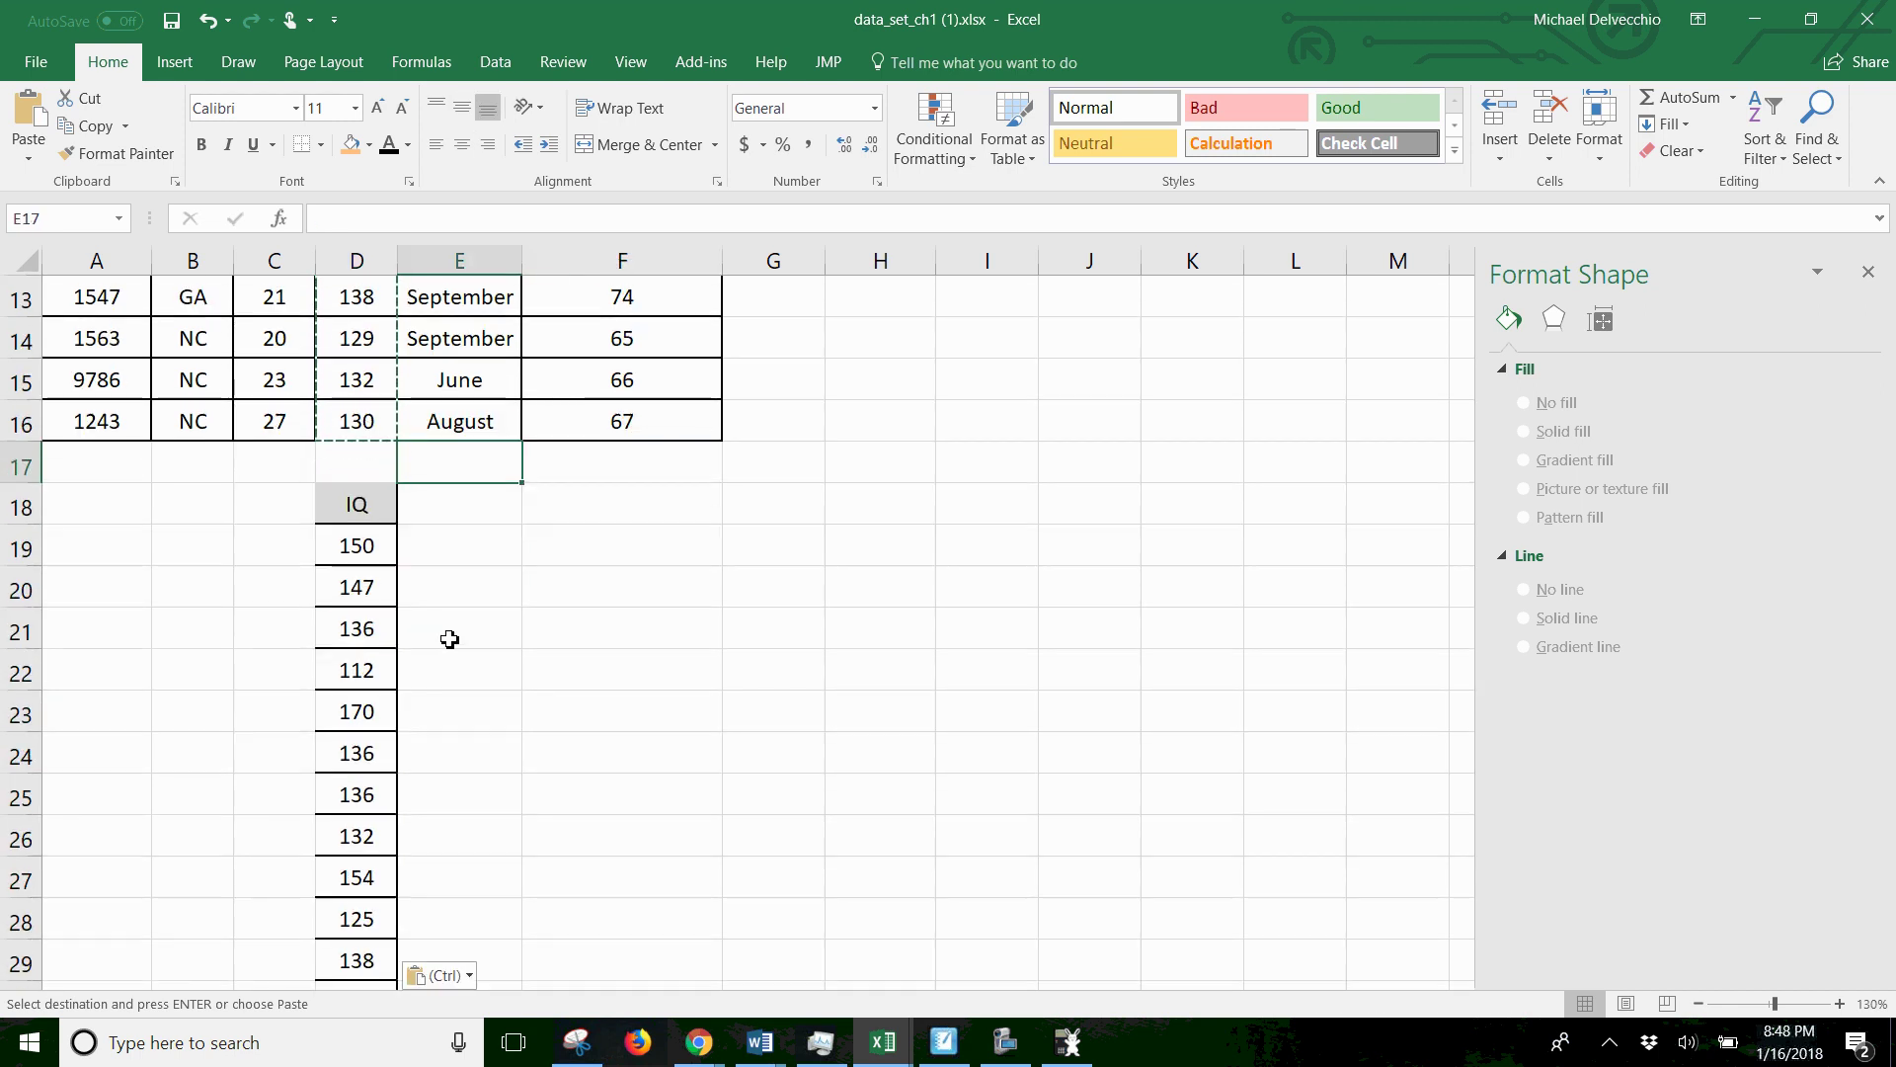
pyautogui.write('Mea')
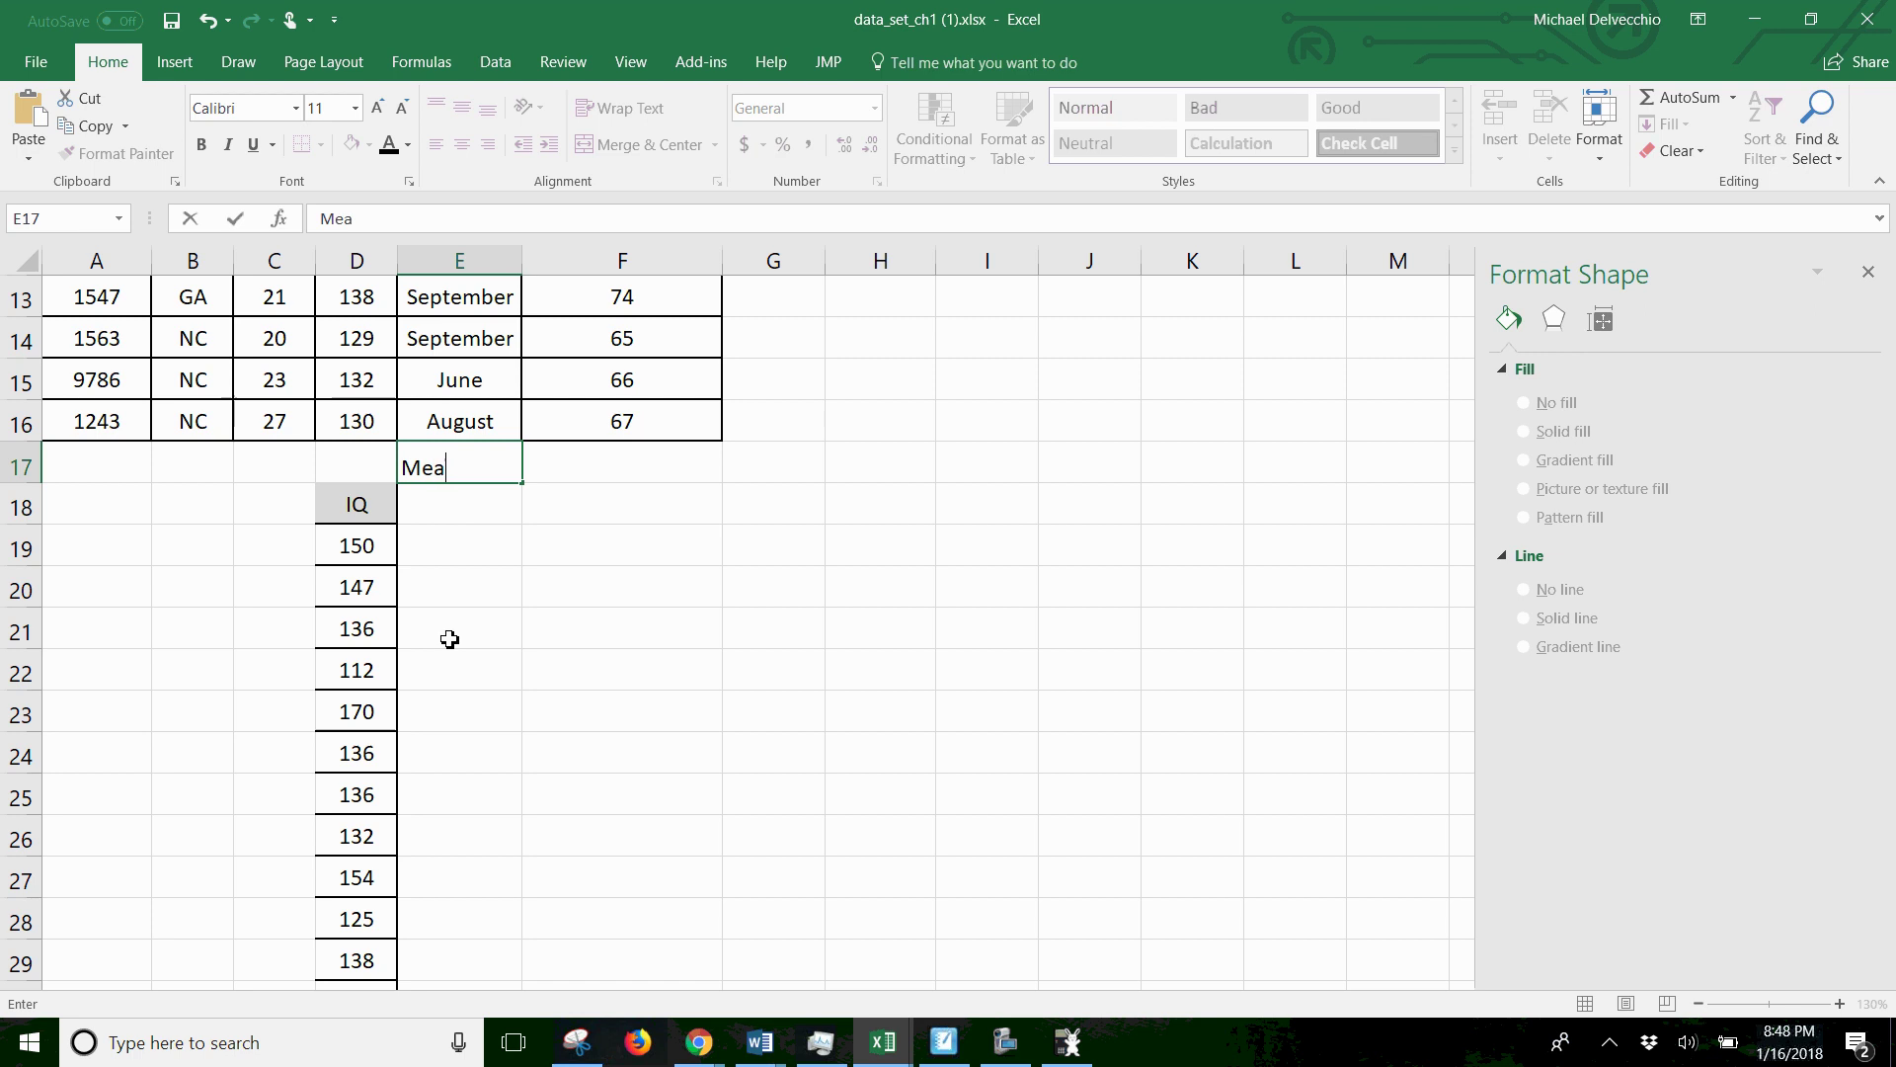
pyautogui.write('n =')
pyautogui.press('Tab')
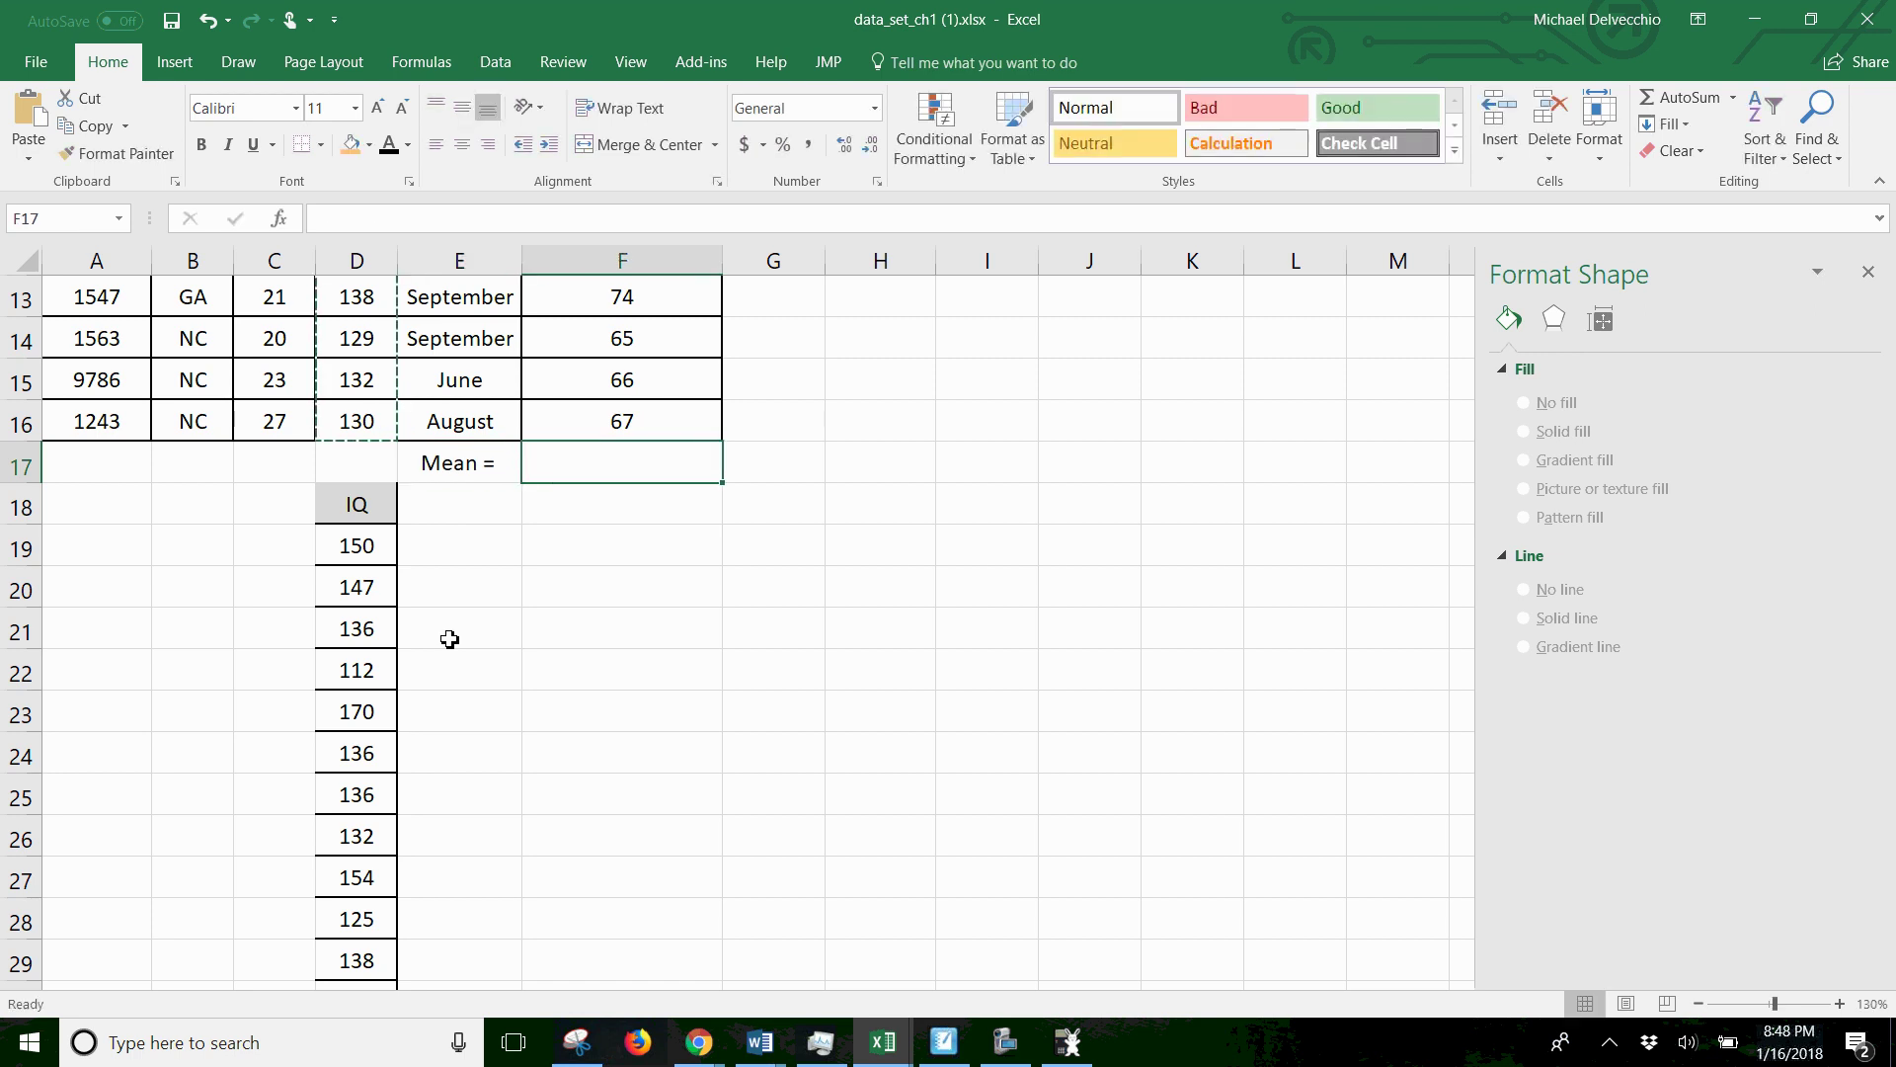
# - Calculate the mean of the copied IQ values in F17 with =AVERAGE(D19:D32)
pyautogui.write('=AV')
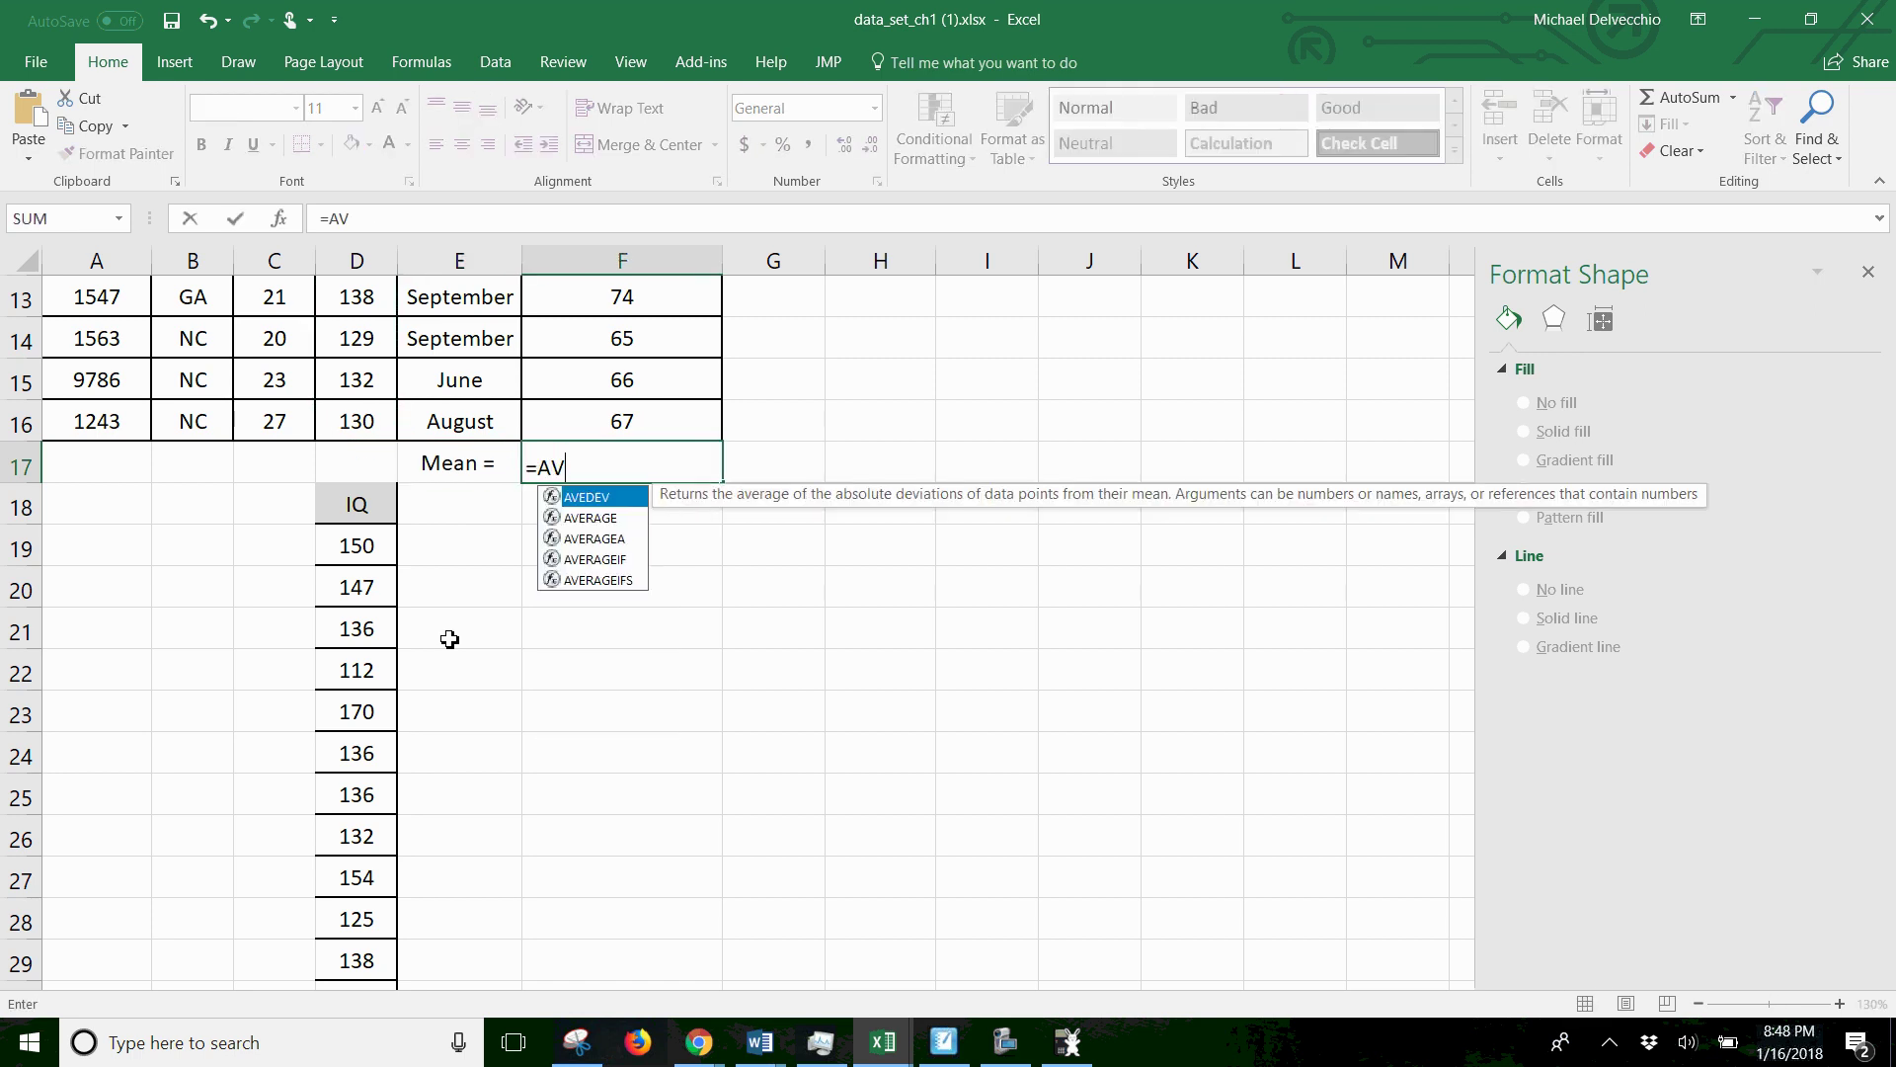
pyautogui.write('ERAGE(')
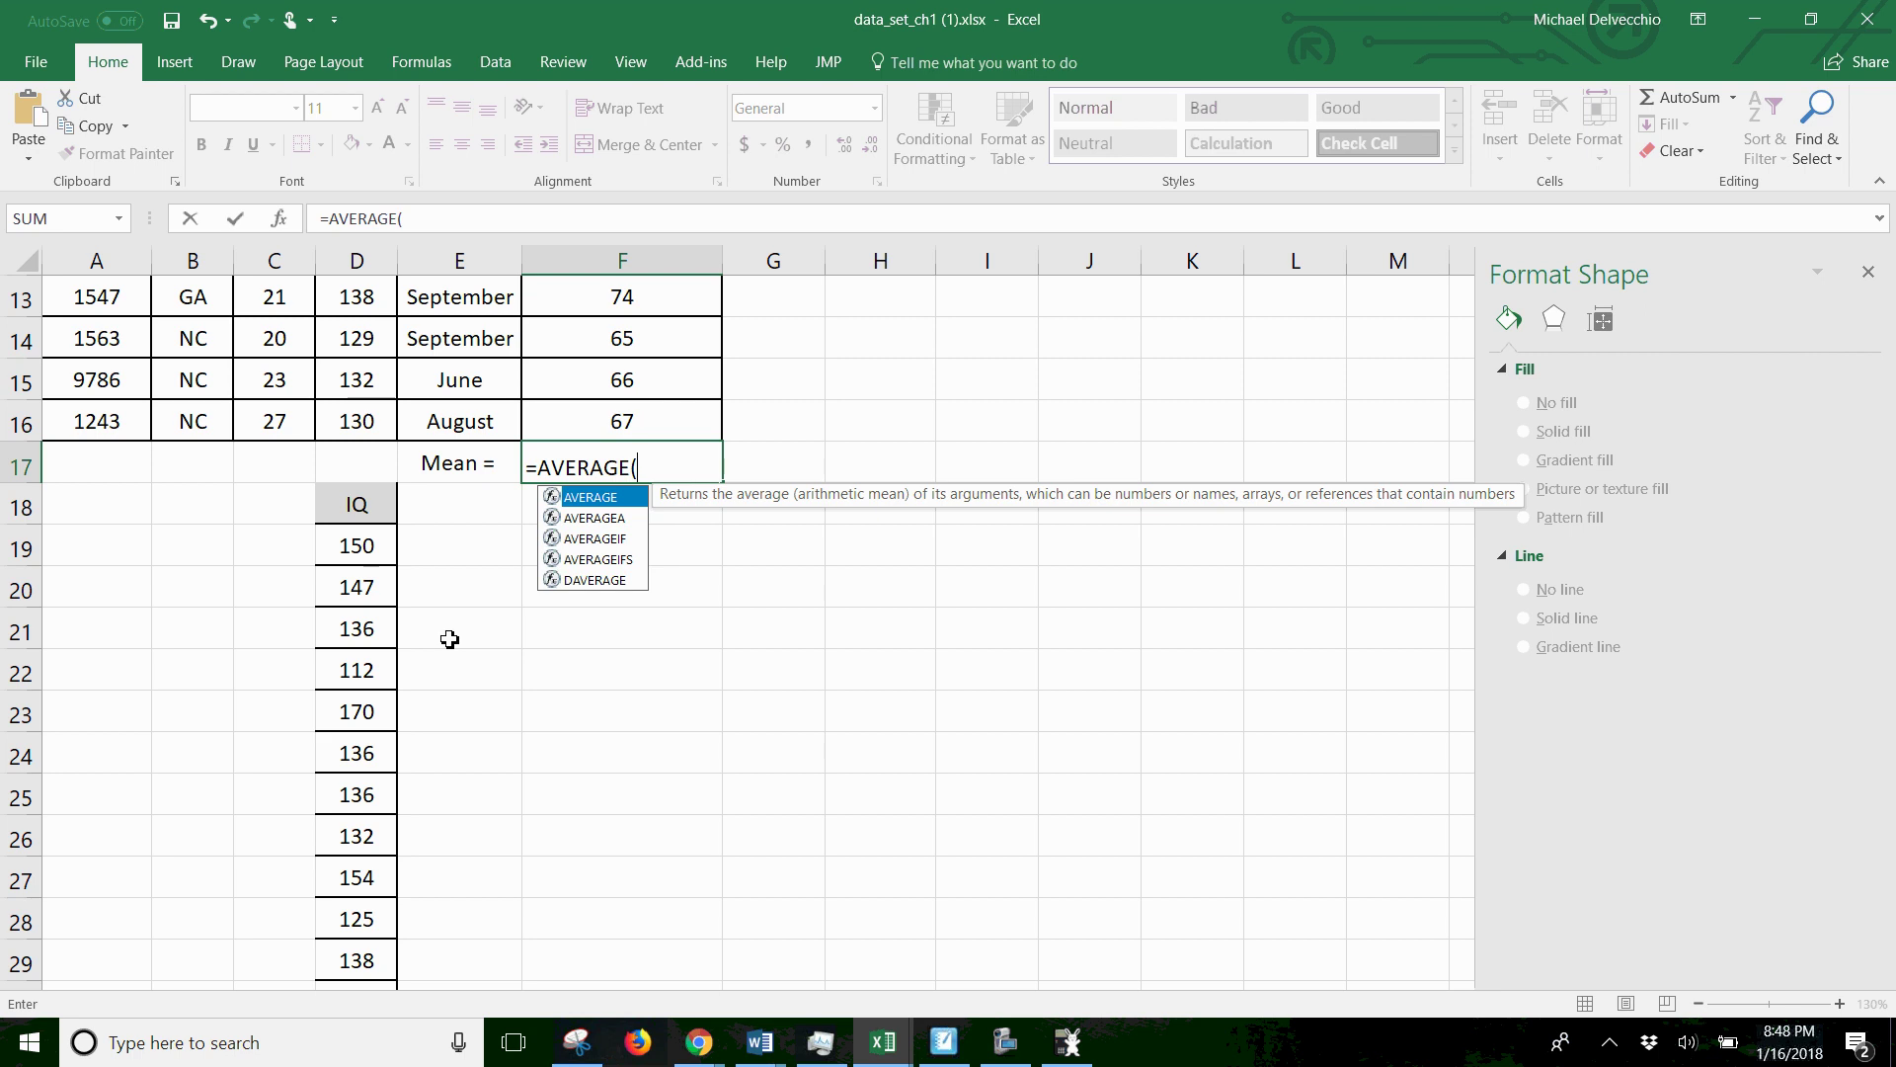
pyautogui.click(368, 559)
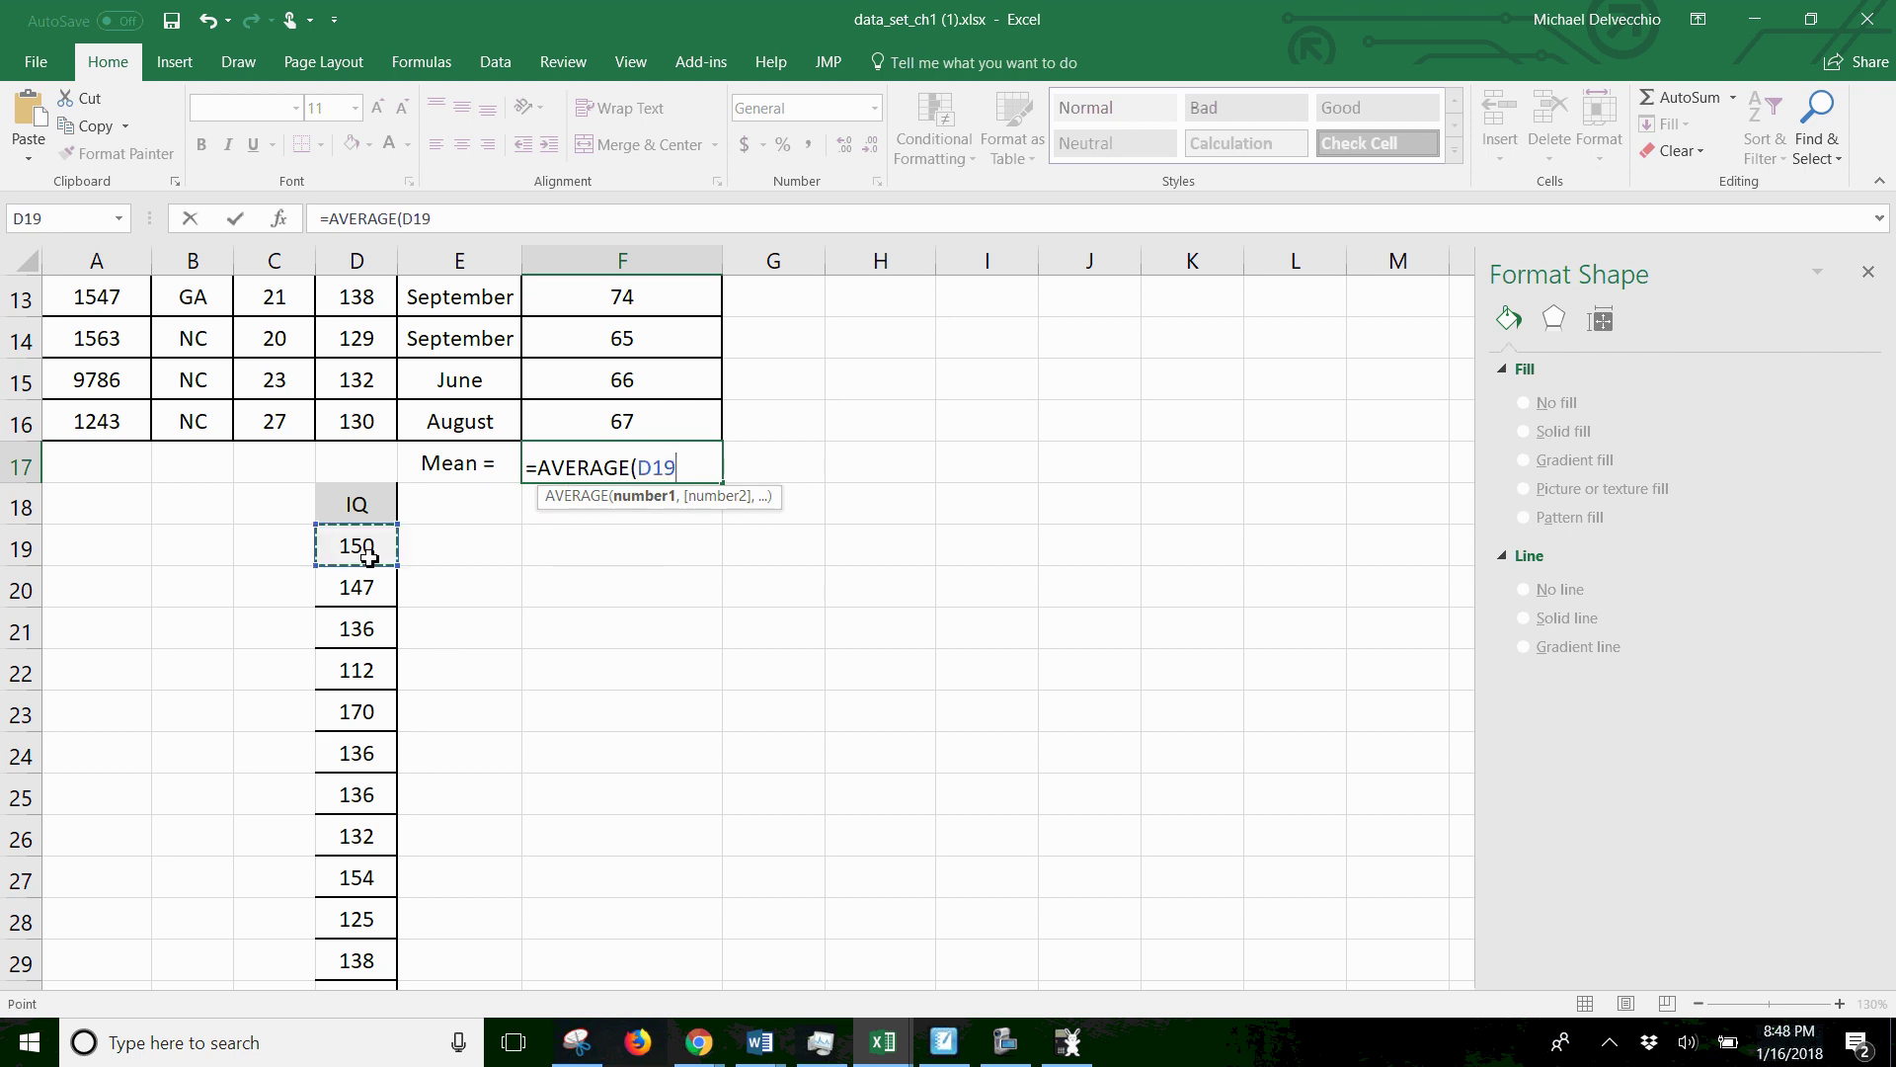
pyautogui.hotkey('ctrl', 'shift', 'Down')
pyautogui.write(')')
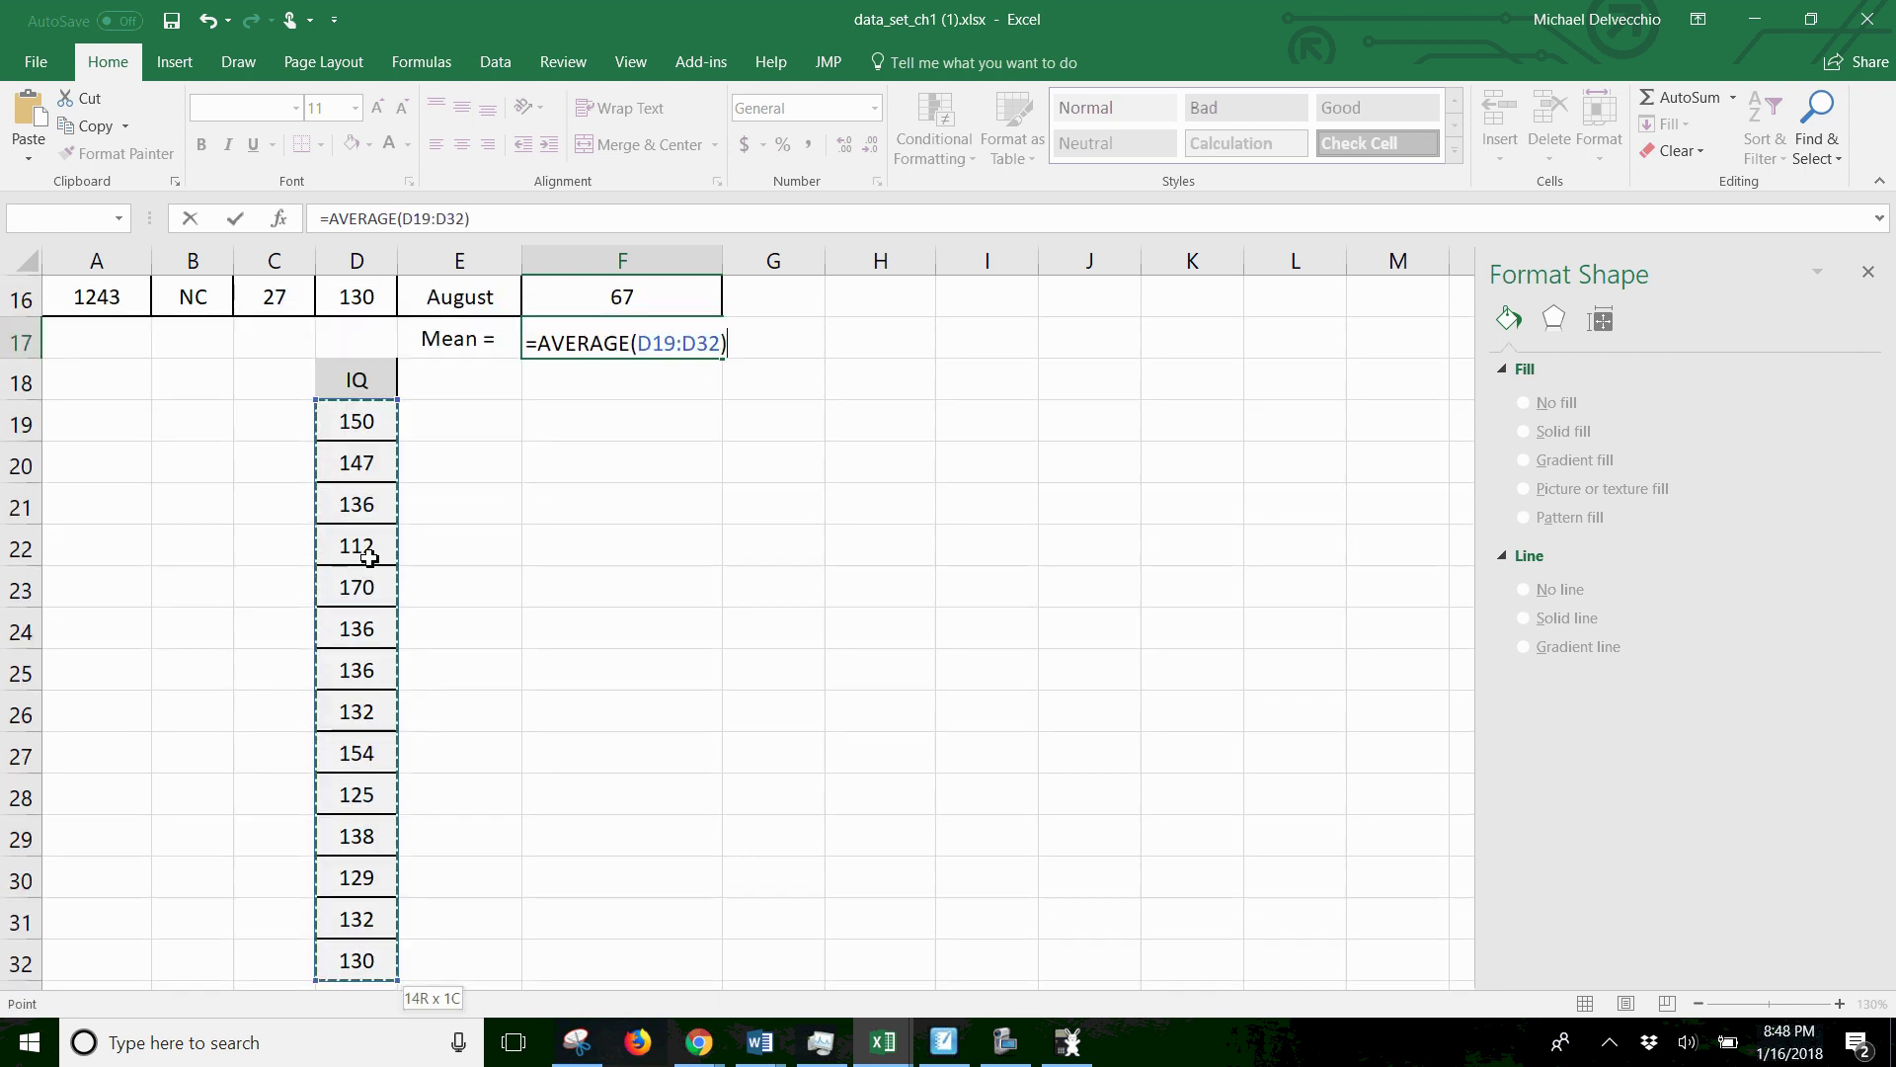
pyautogui.press('Return')
pyautogui.scroll(1, 297, 844)
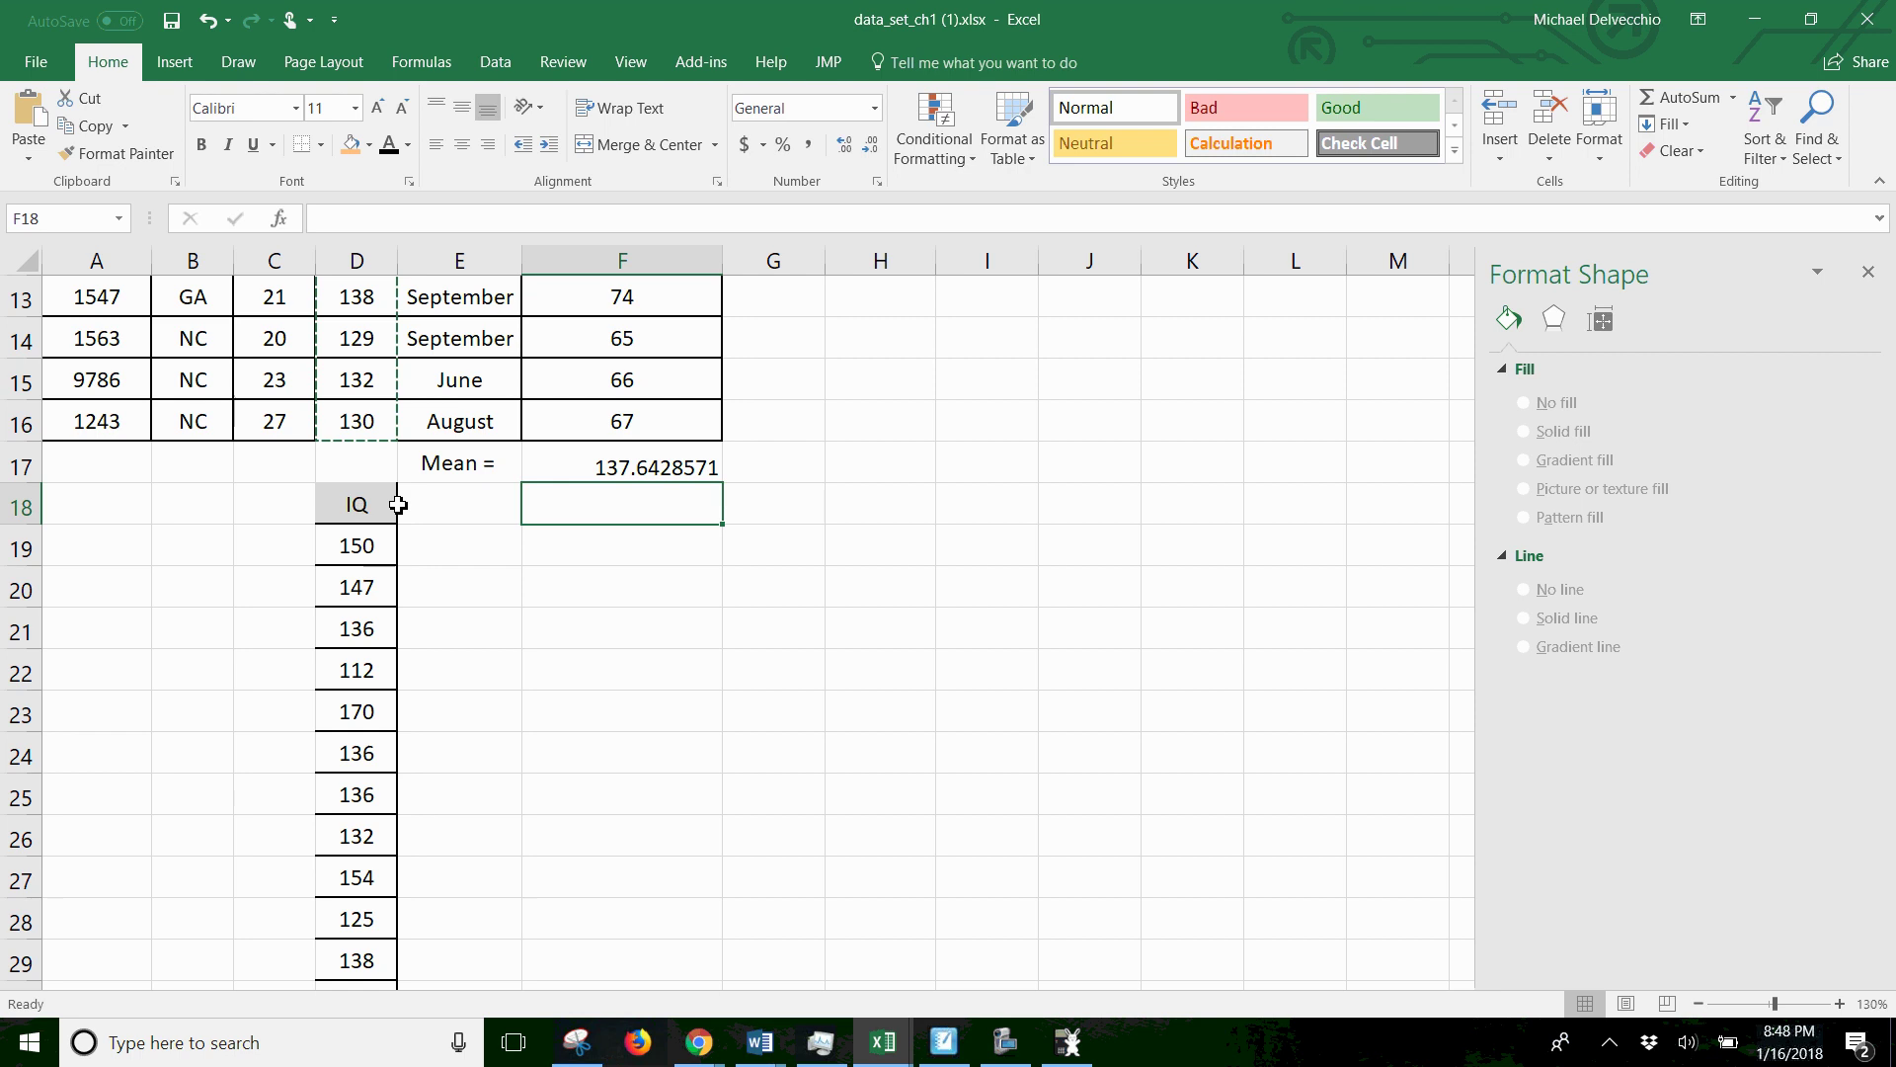
# - Rename the copied column's header in D18 to "x" and enter the header "(x-MEAN)" in E18
pyautogui.click(360, 507)
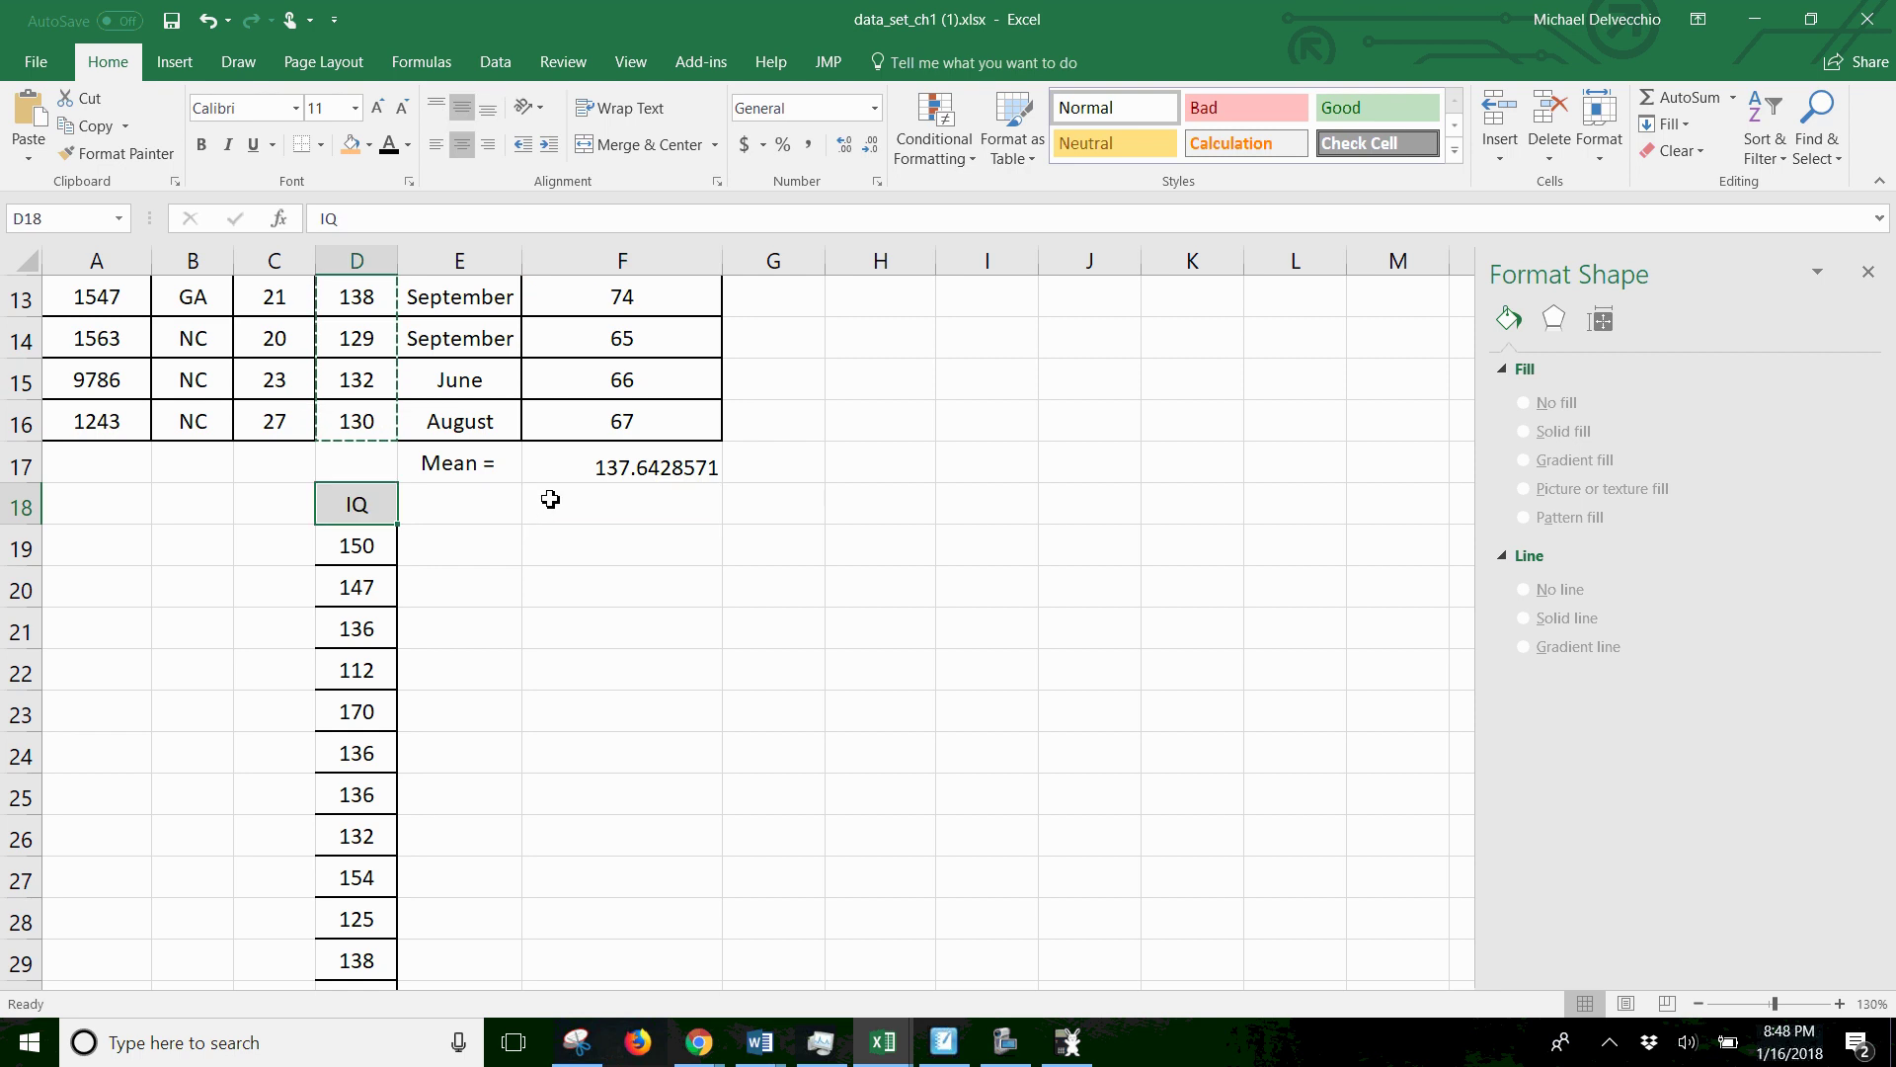
pyautogui.write('x')
pyautogui.press('Tab')
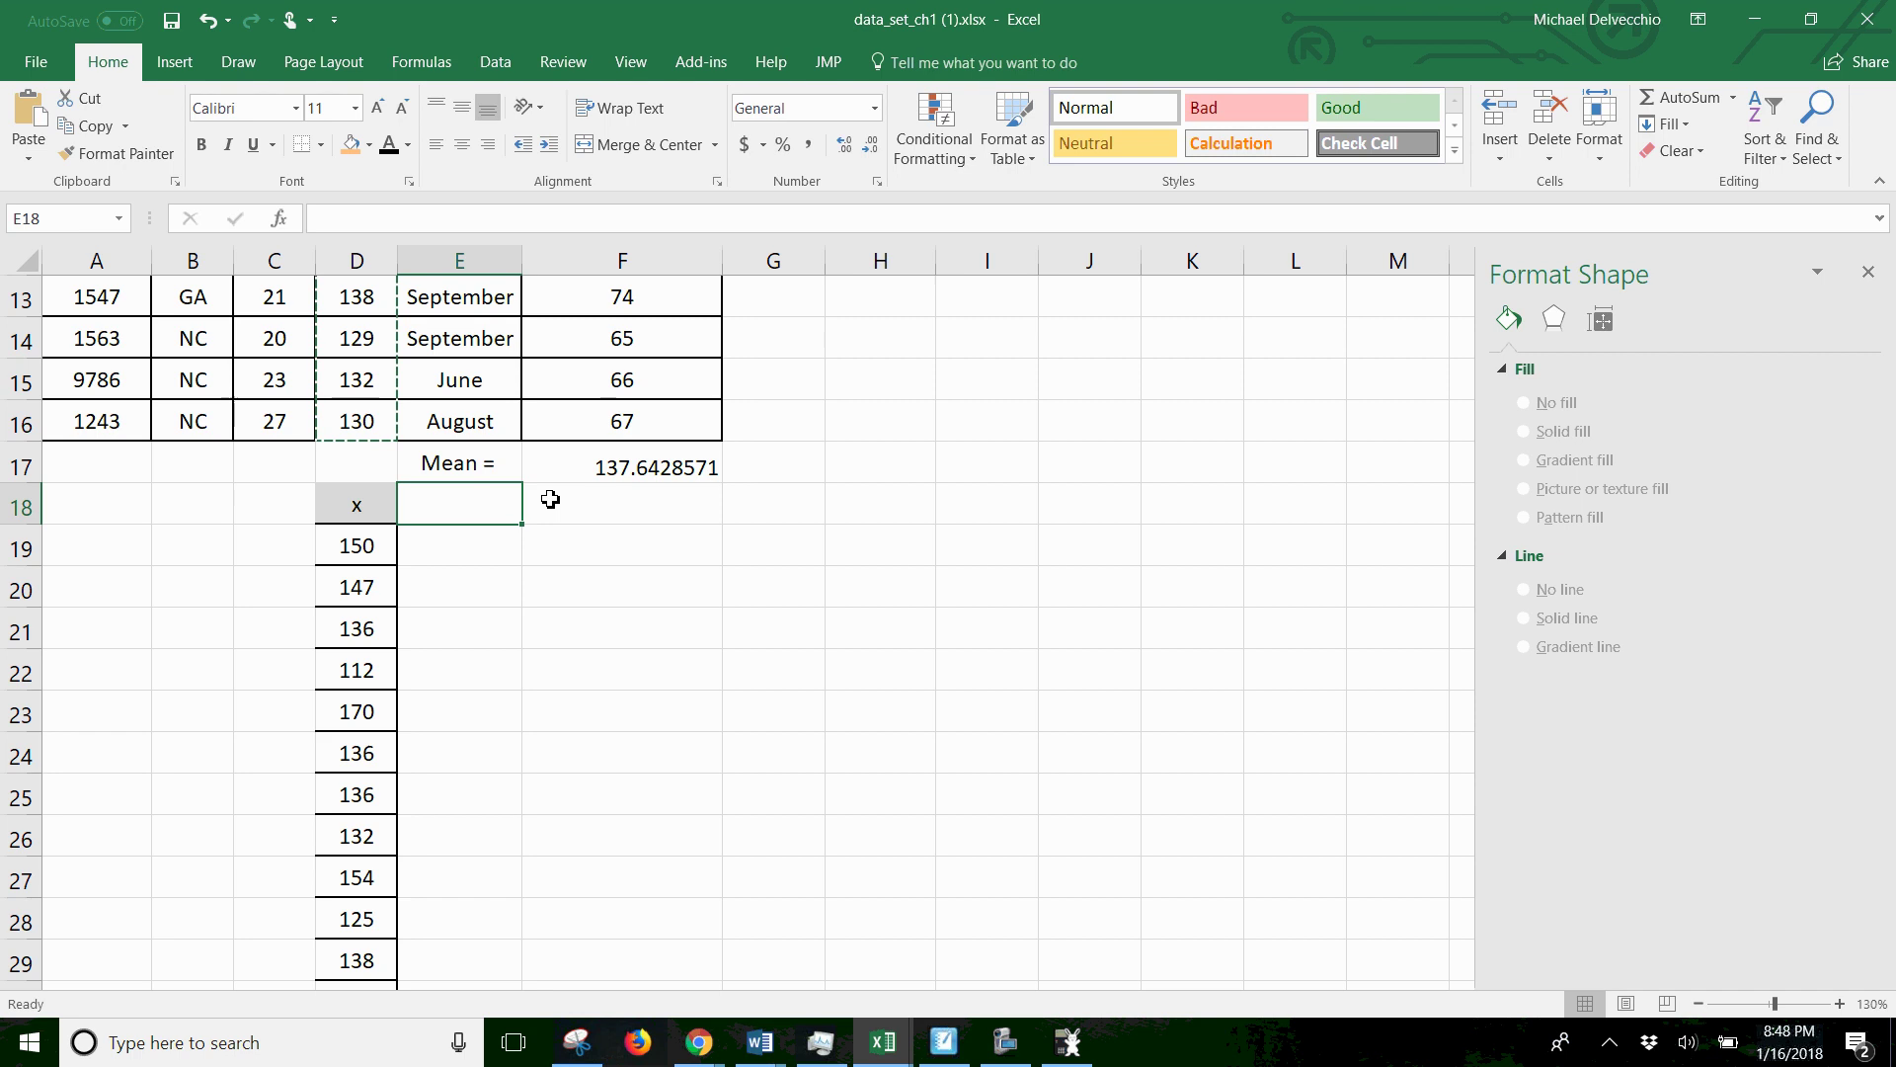
pyautogui.write('(')
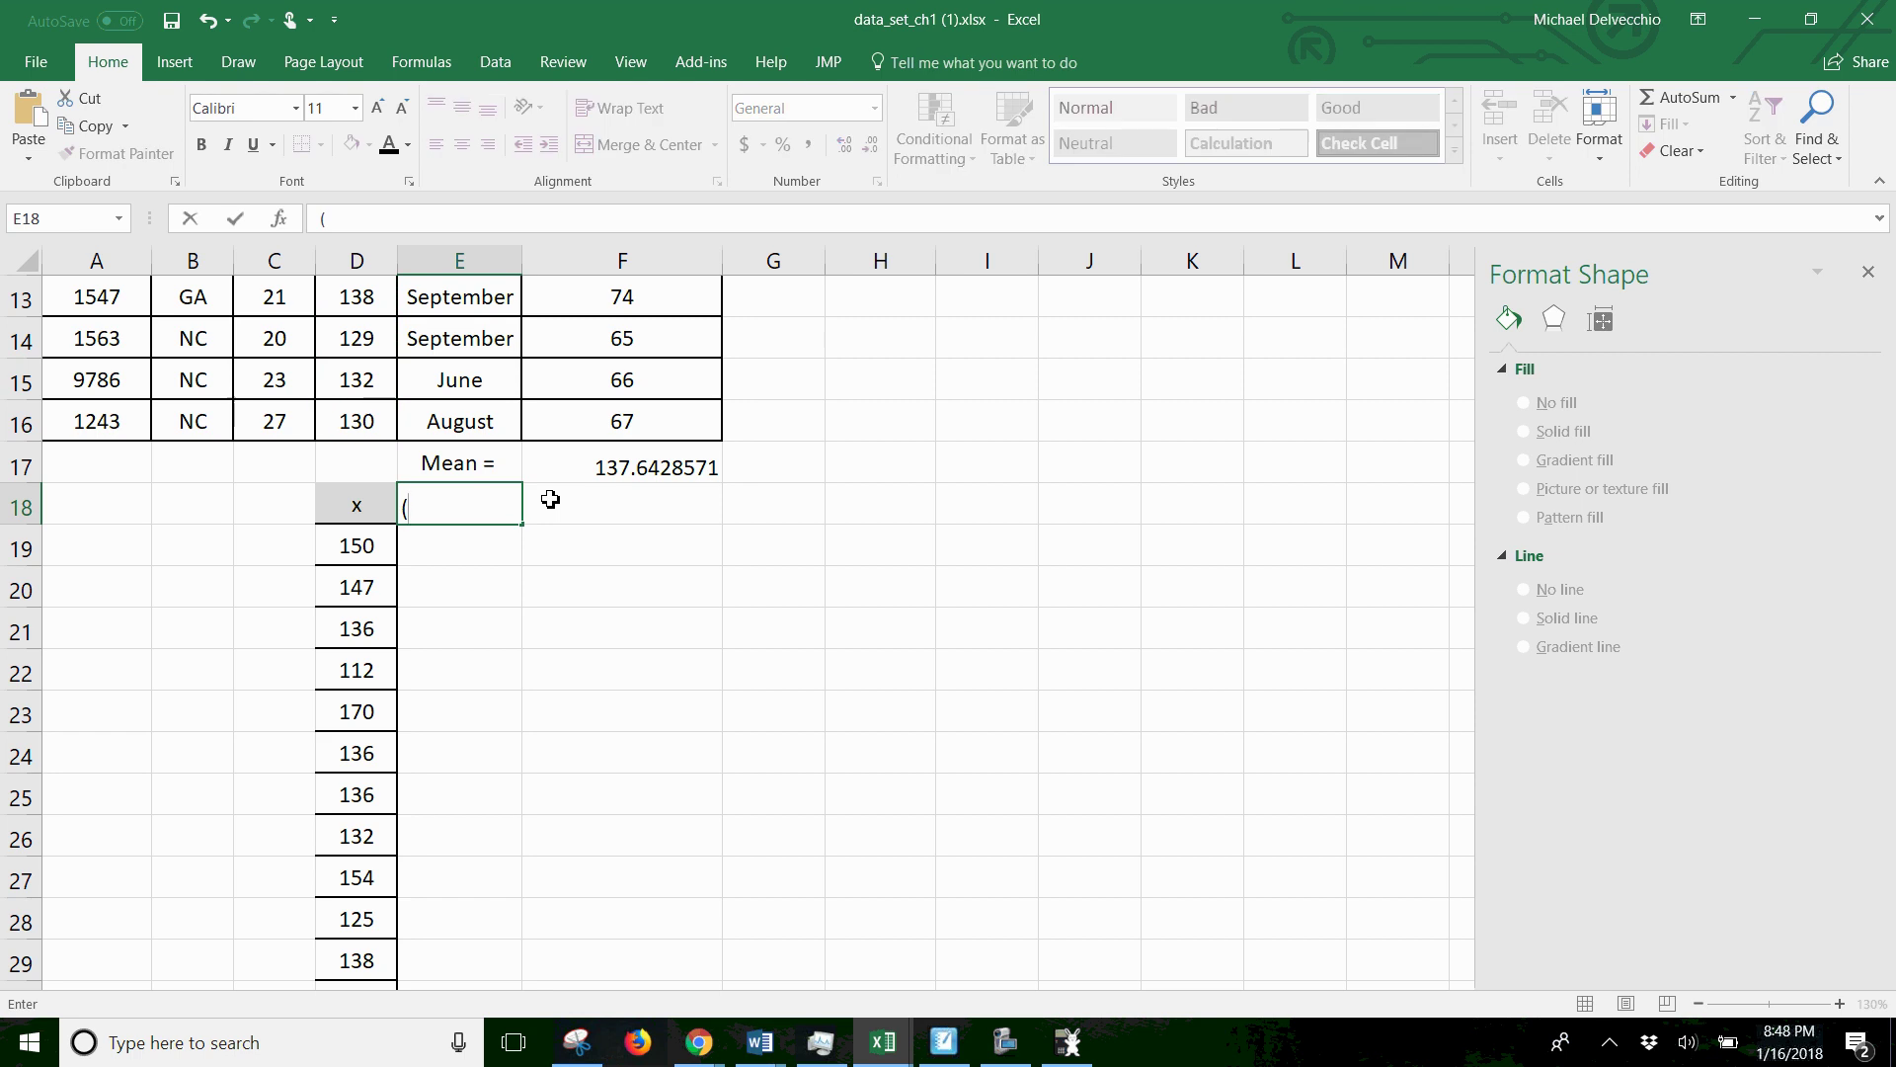
pyautogui.write('x-MEAN')
pyautogui.press('Return')
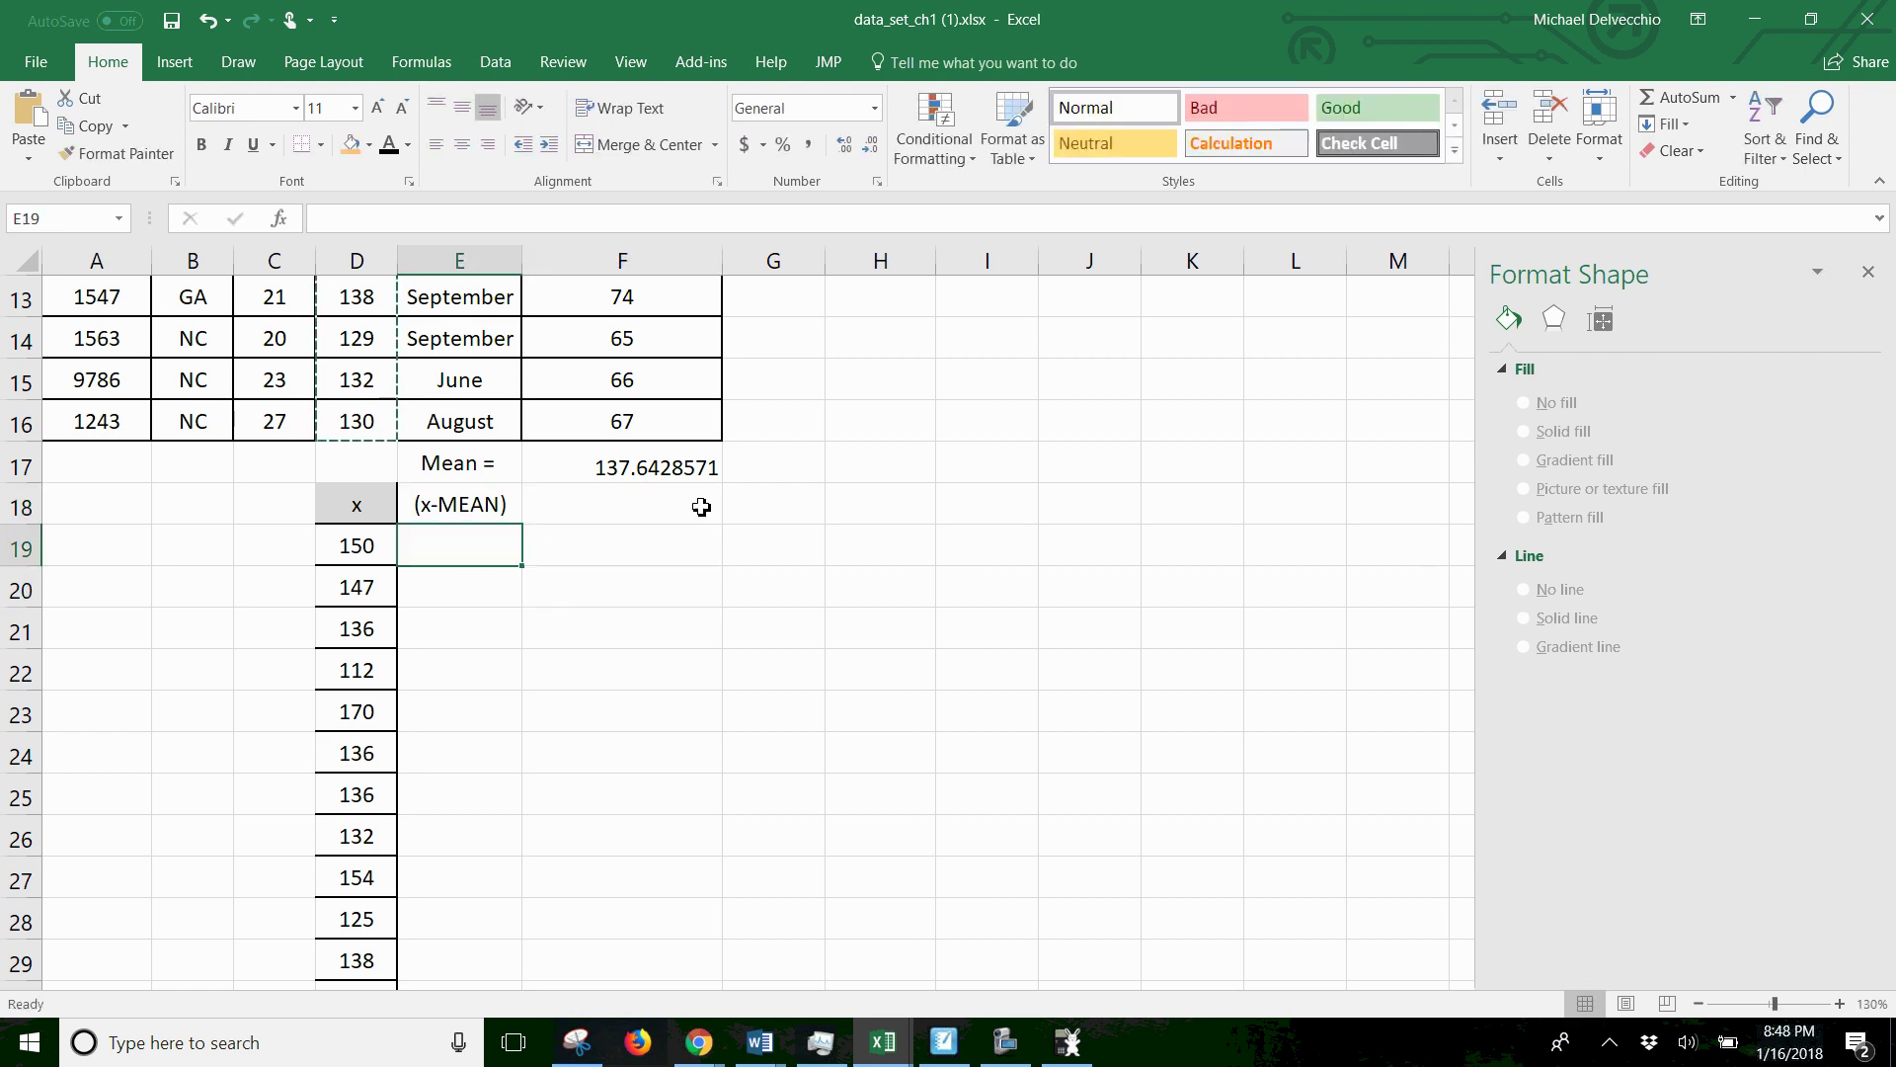
# - Enter =D19-$F$17 in E19 with an absolute reference to the mean, and fill the formula down to E32
pyautogui.write('=')
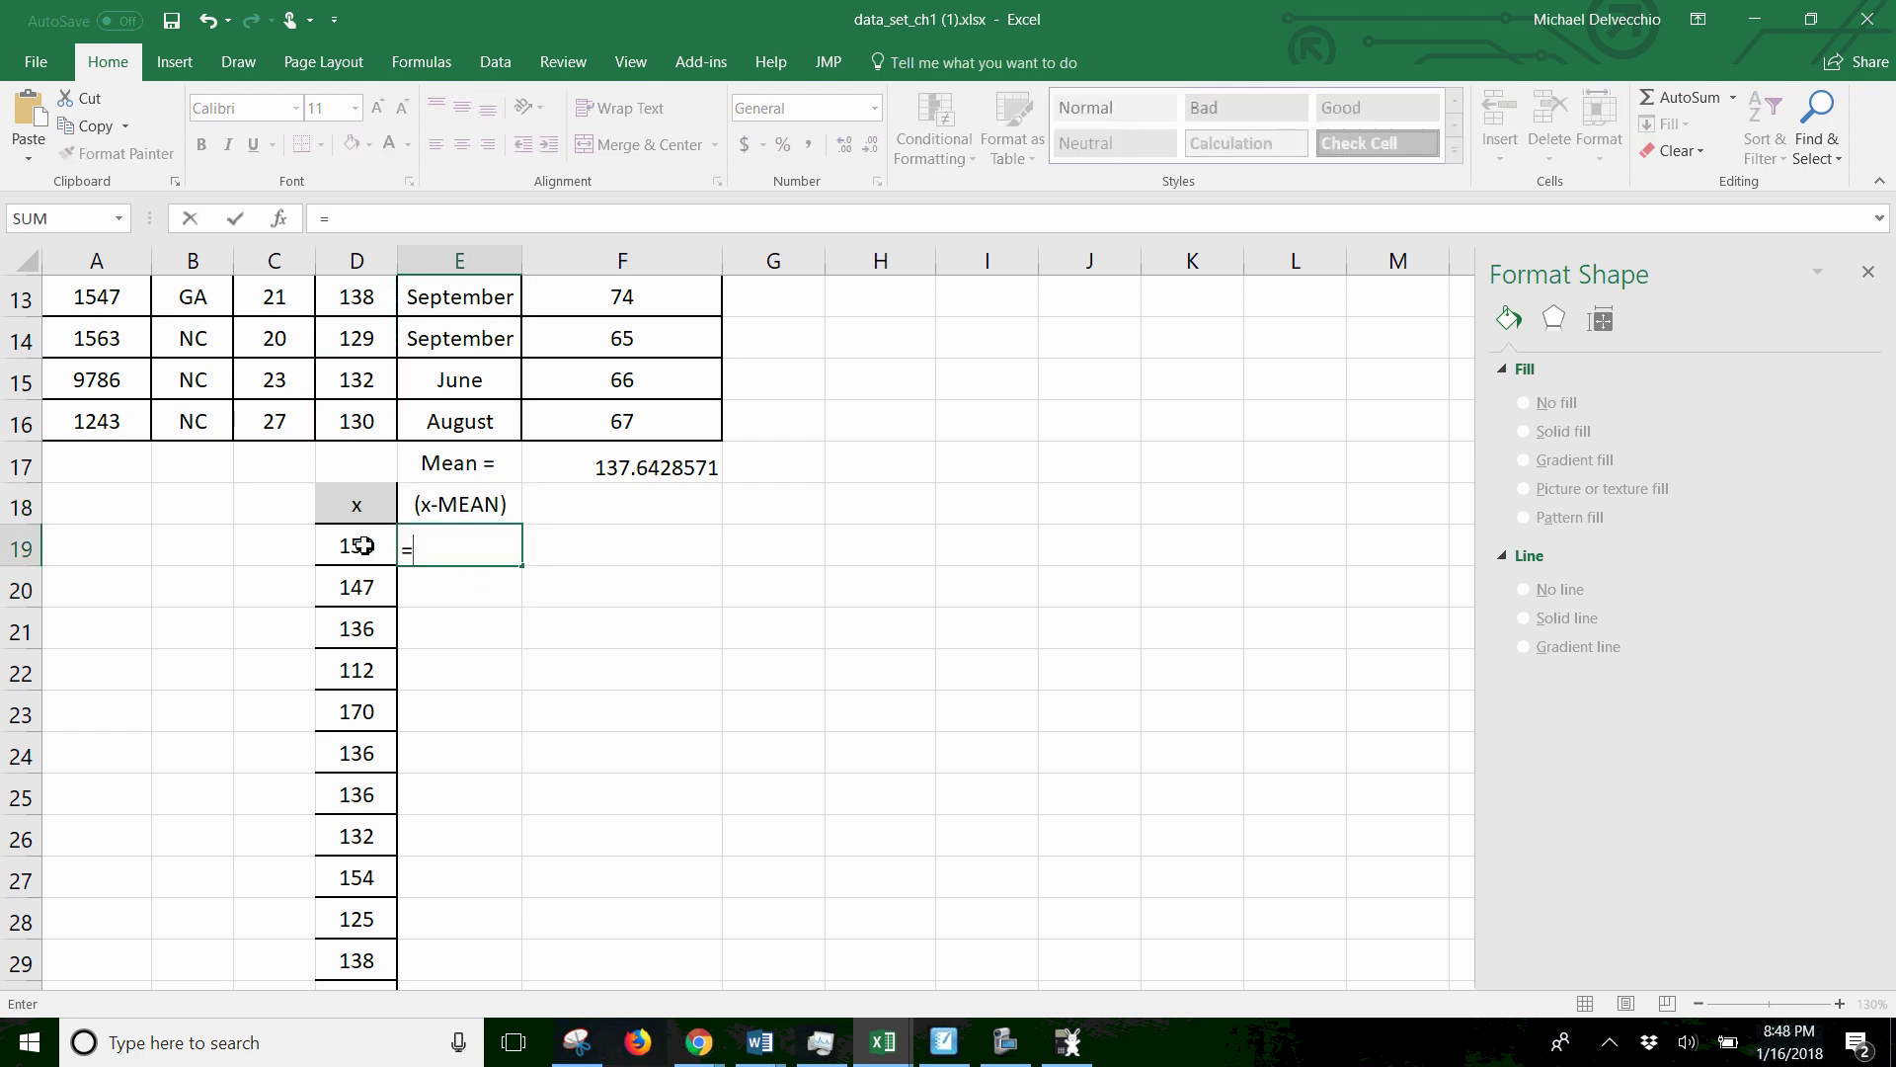
pyautogui.click(364, 545)
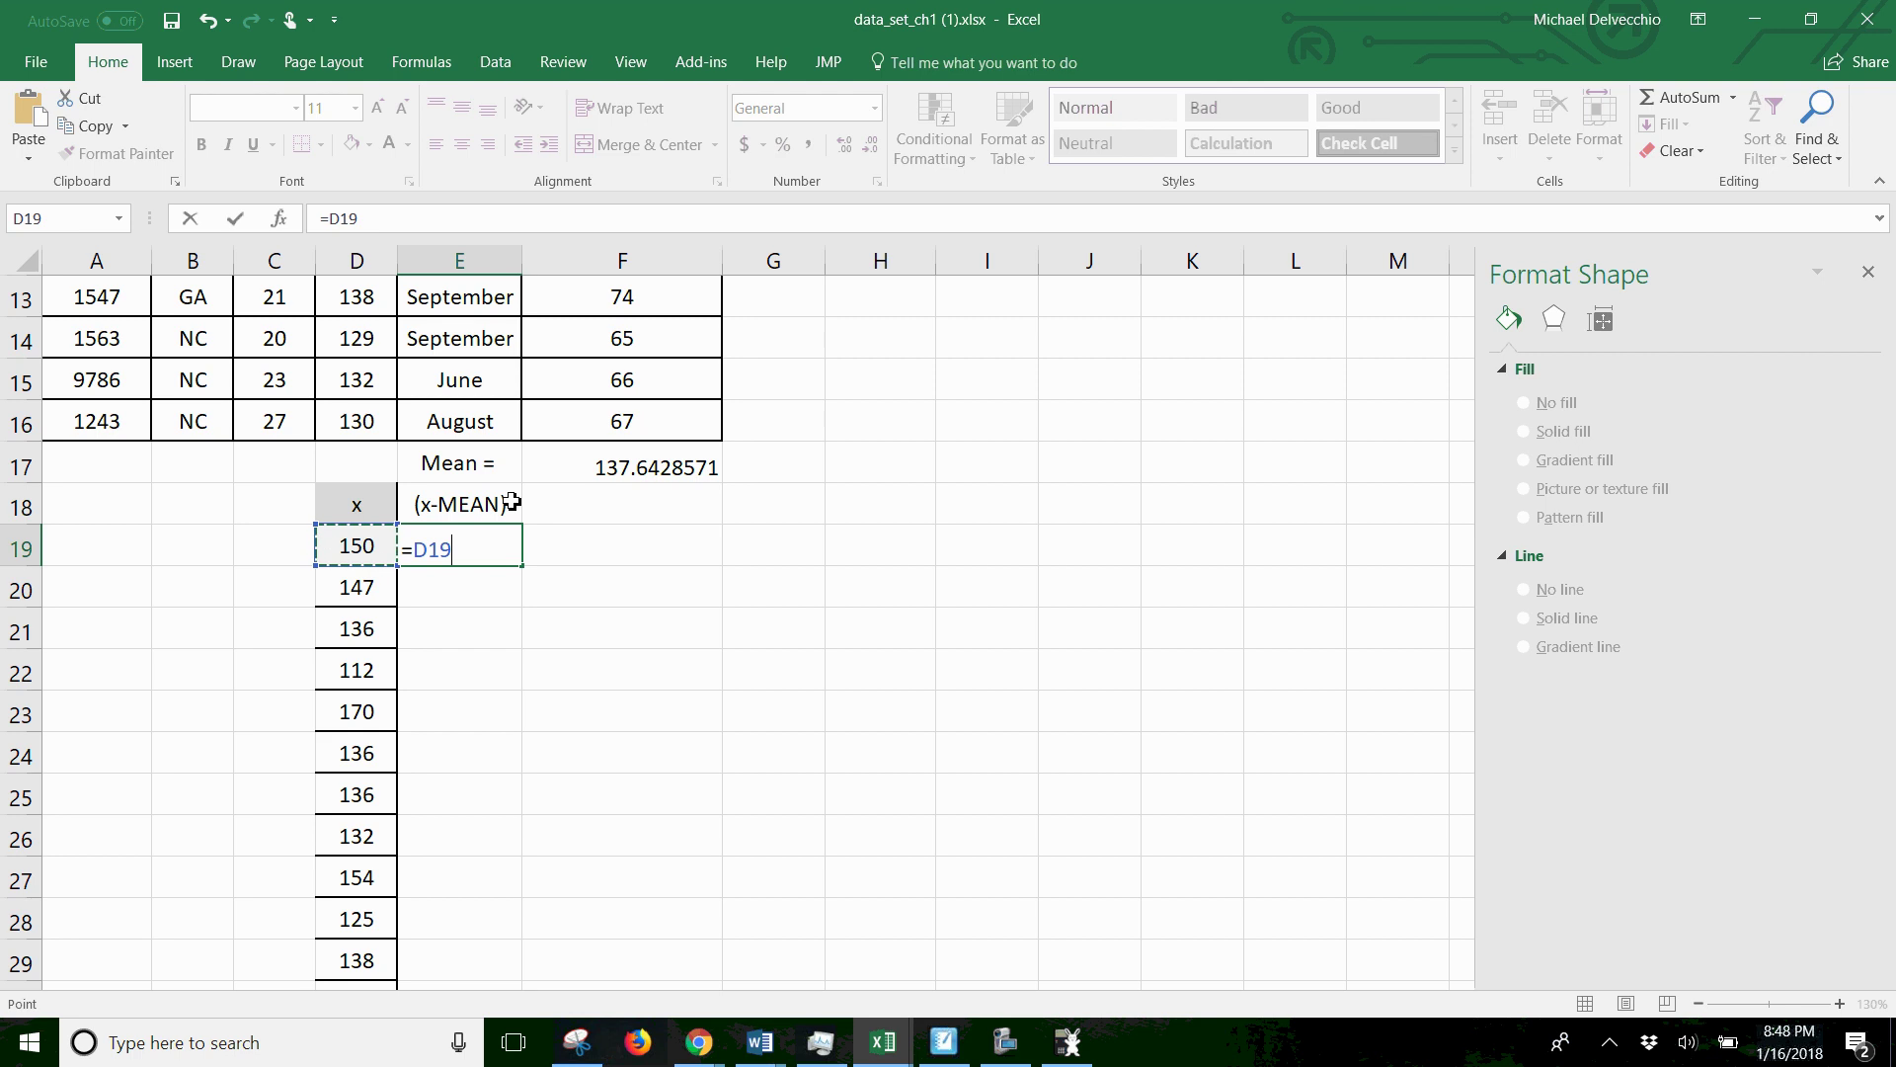
pyautogui.write('-')
pyautogui.click(698, 467)
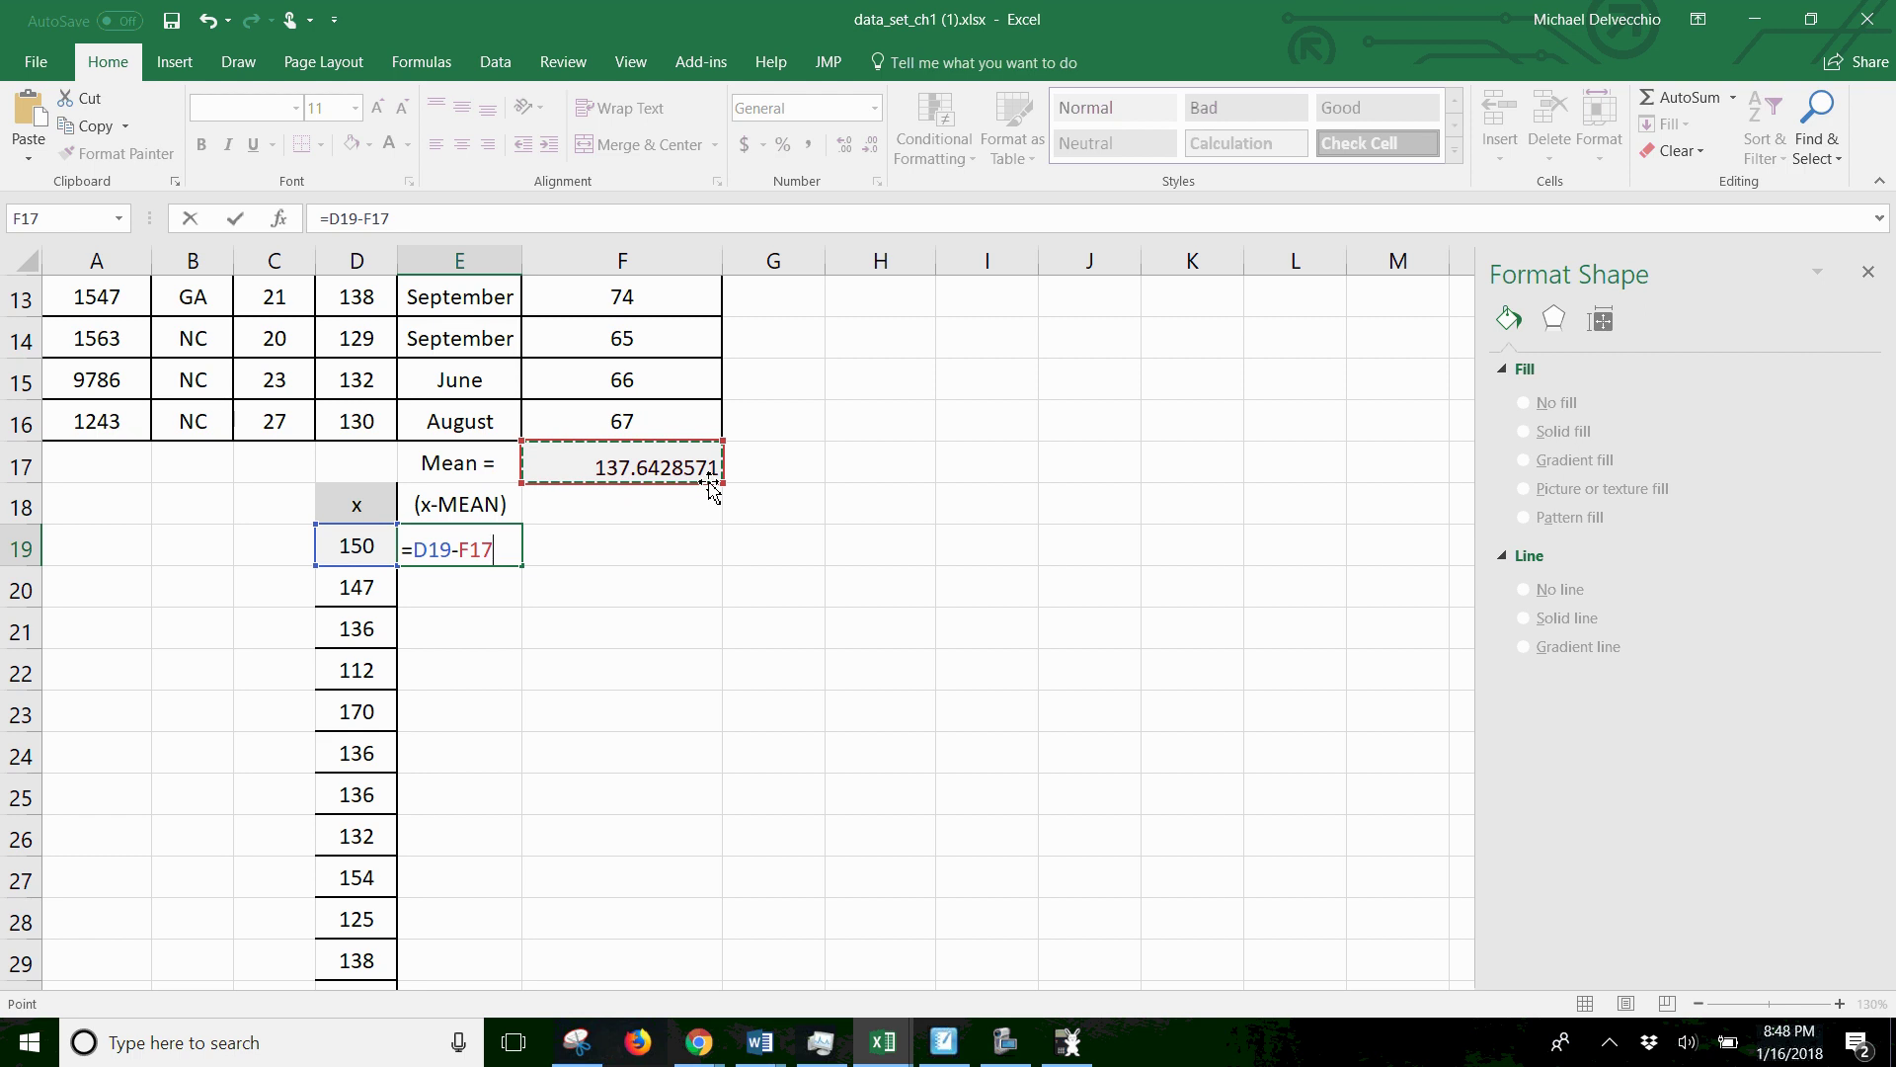
pyautogui.press('F4')
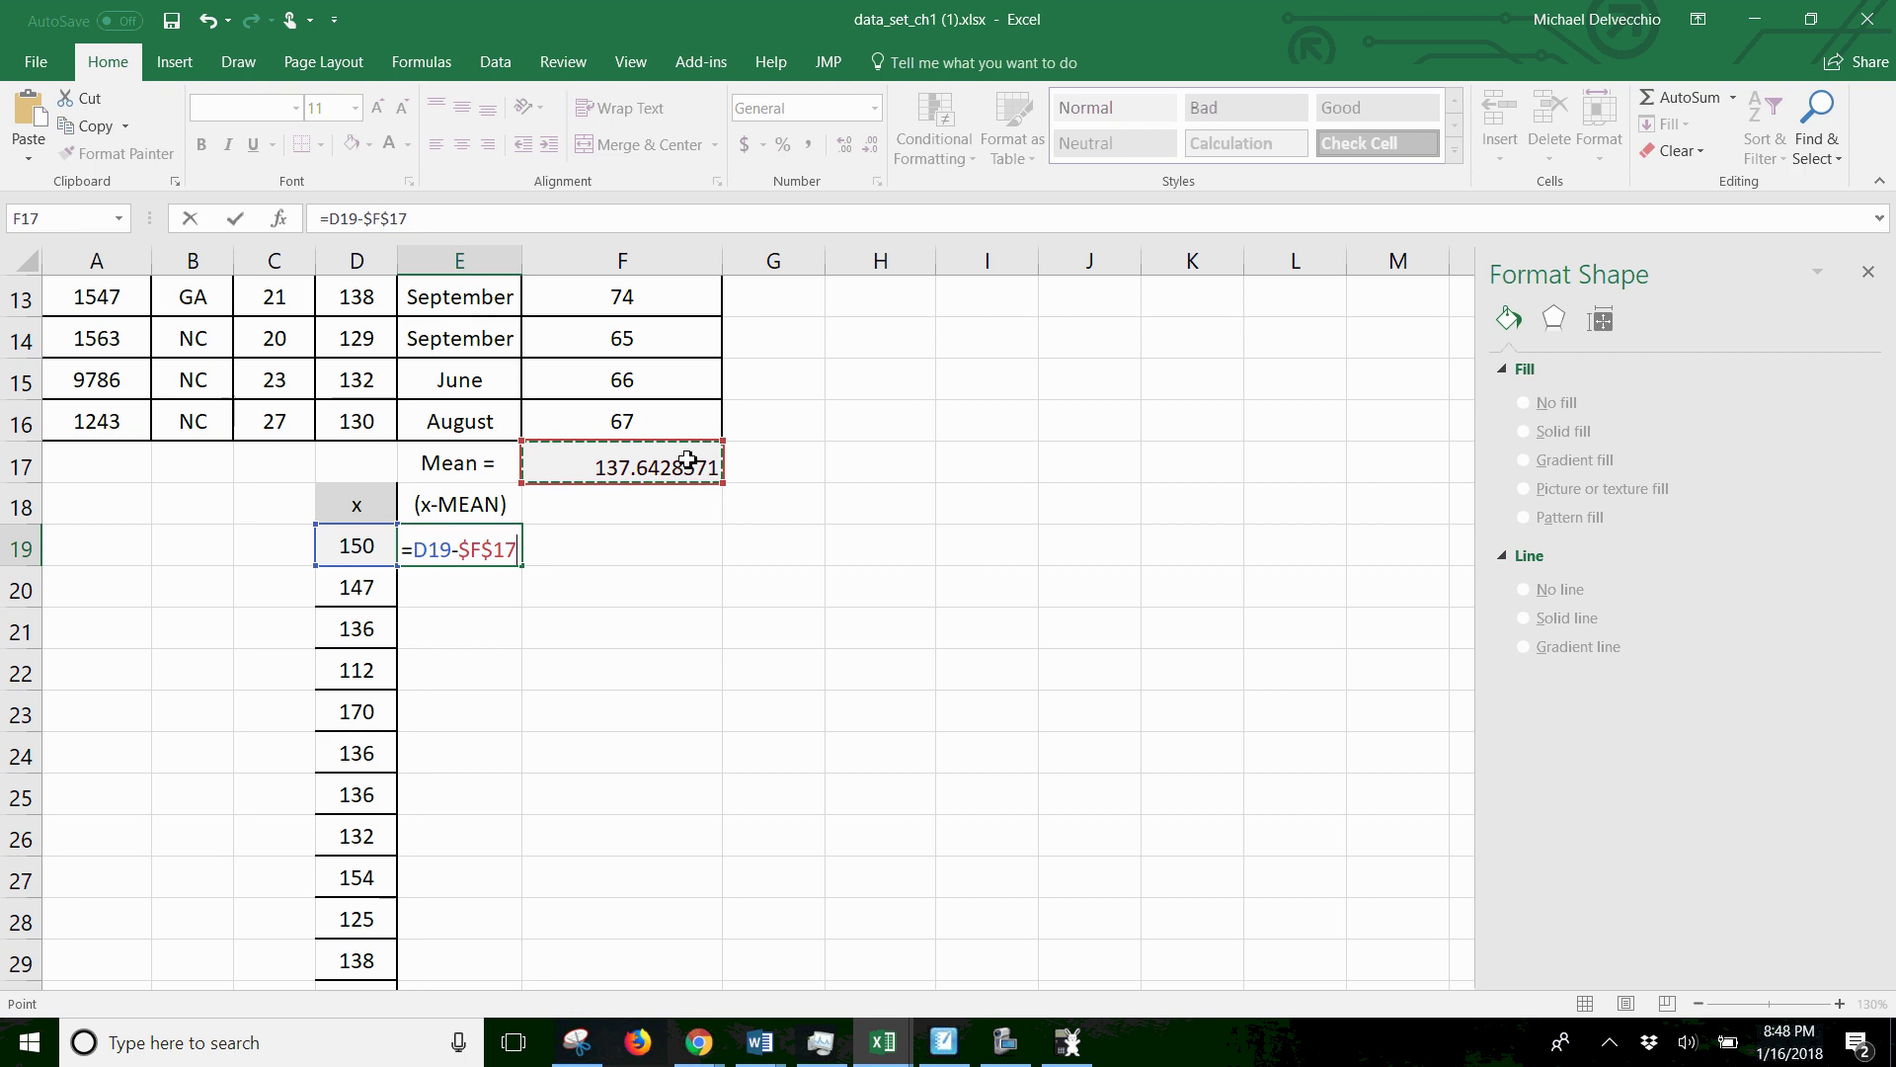
pyautogui.click(235, 218)
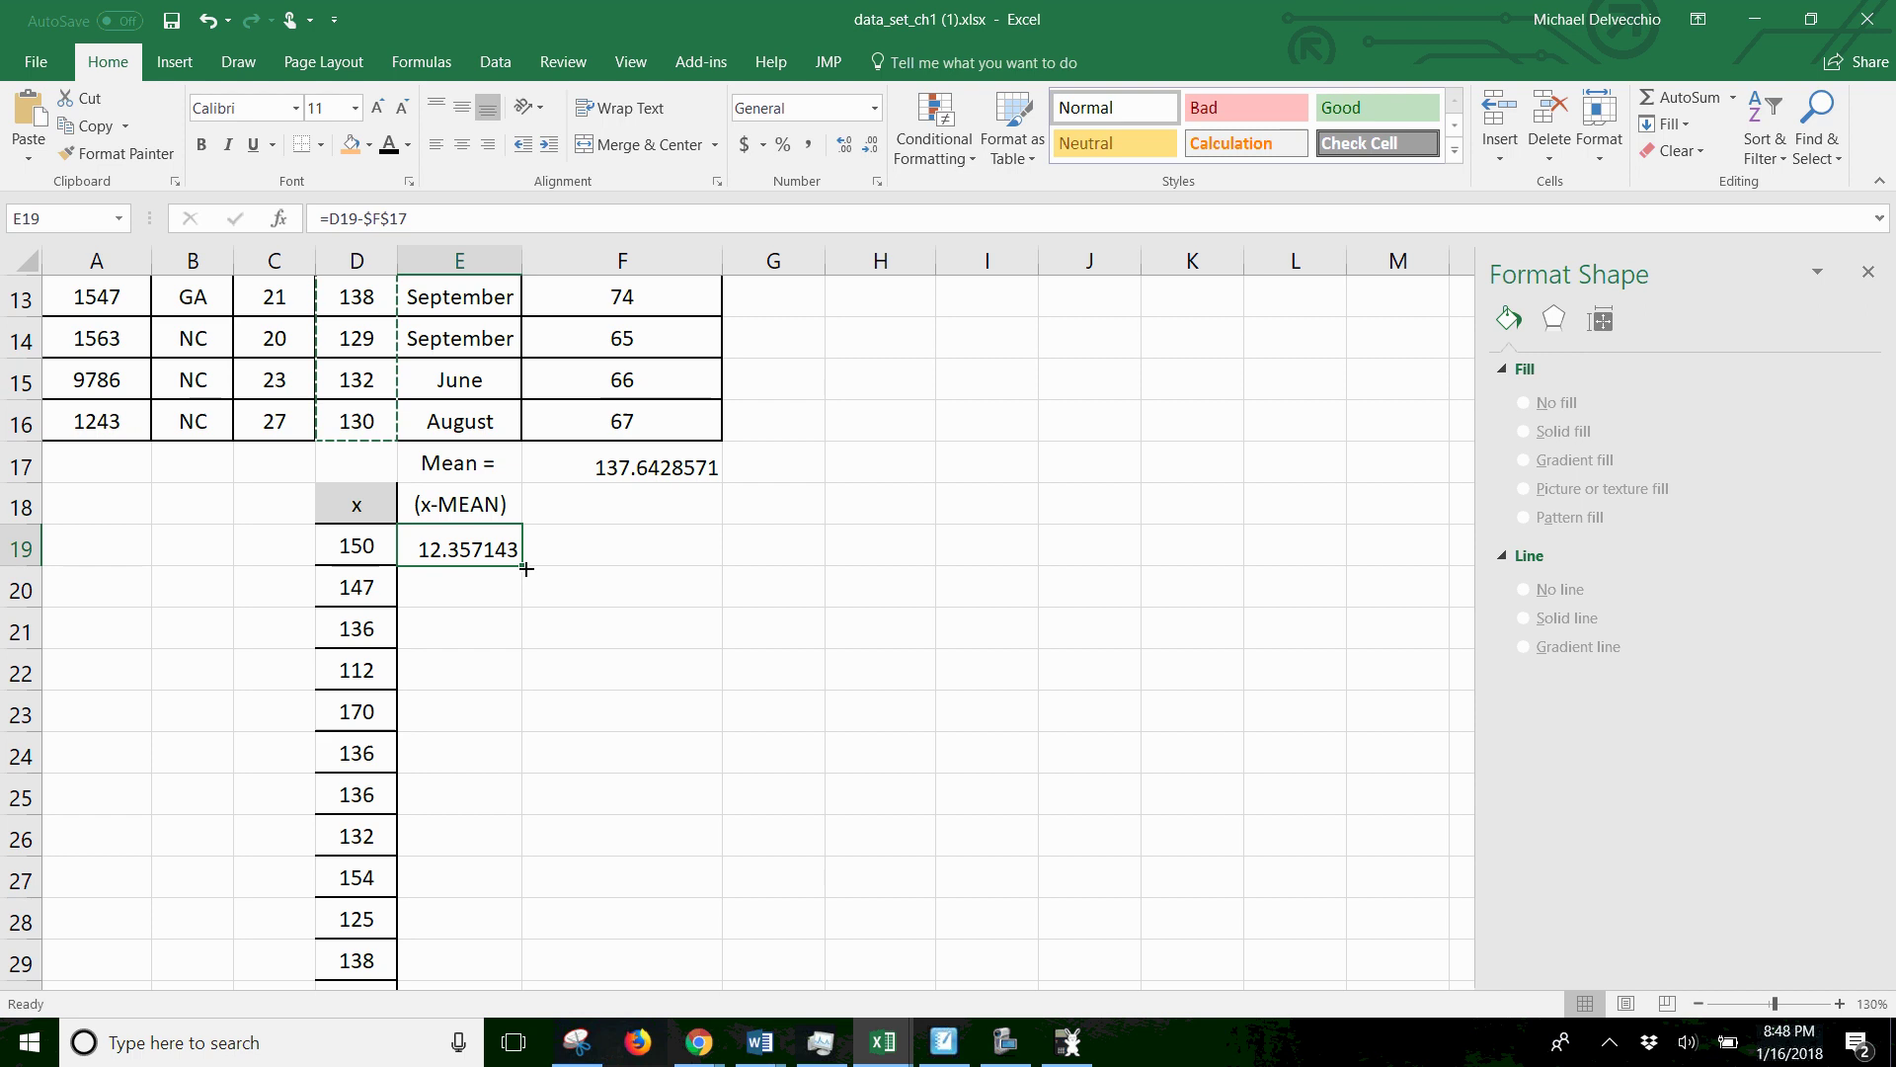
pyautogui.moveTo(526, 569); pyautogui.dragTo(499, 922)
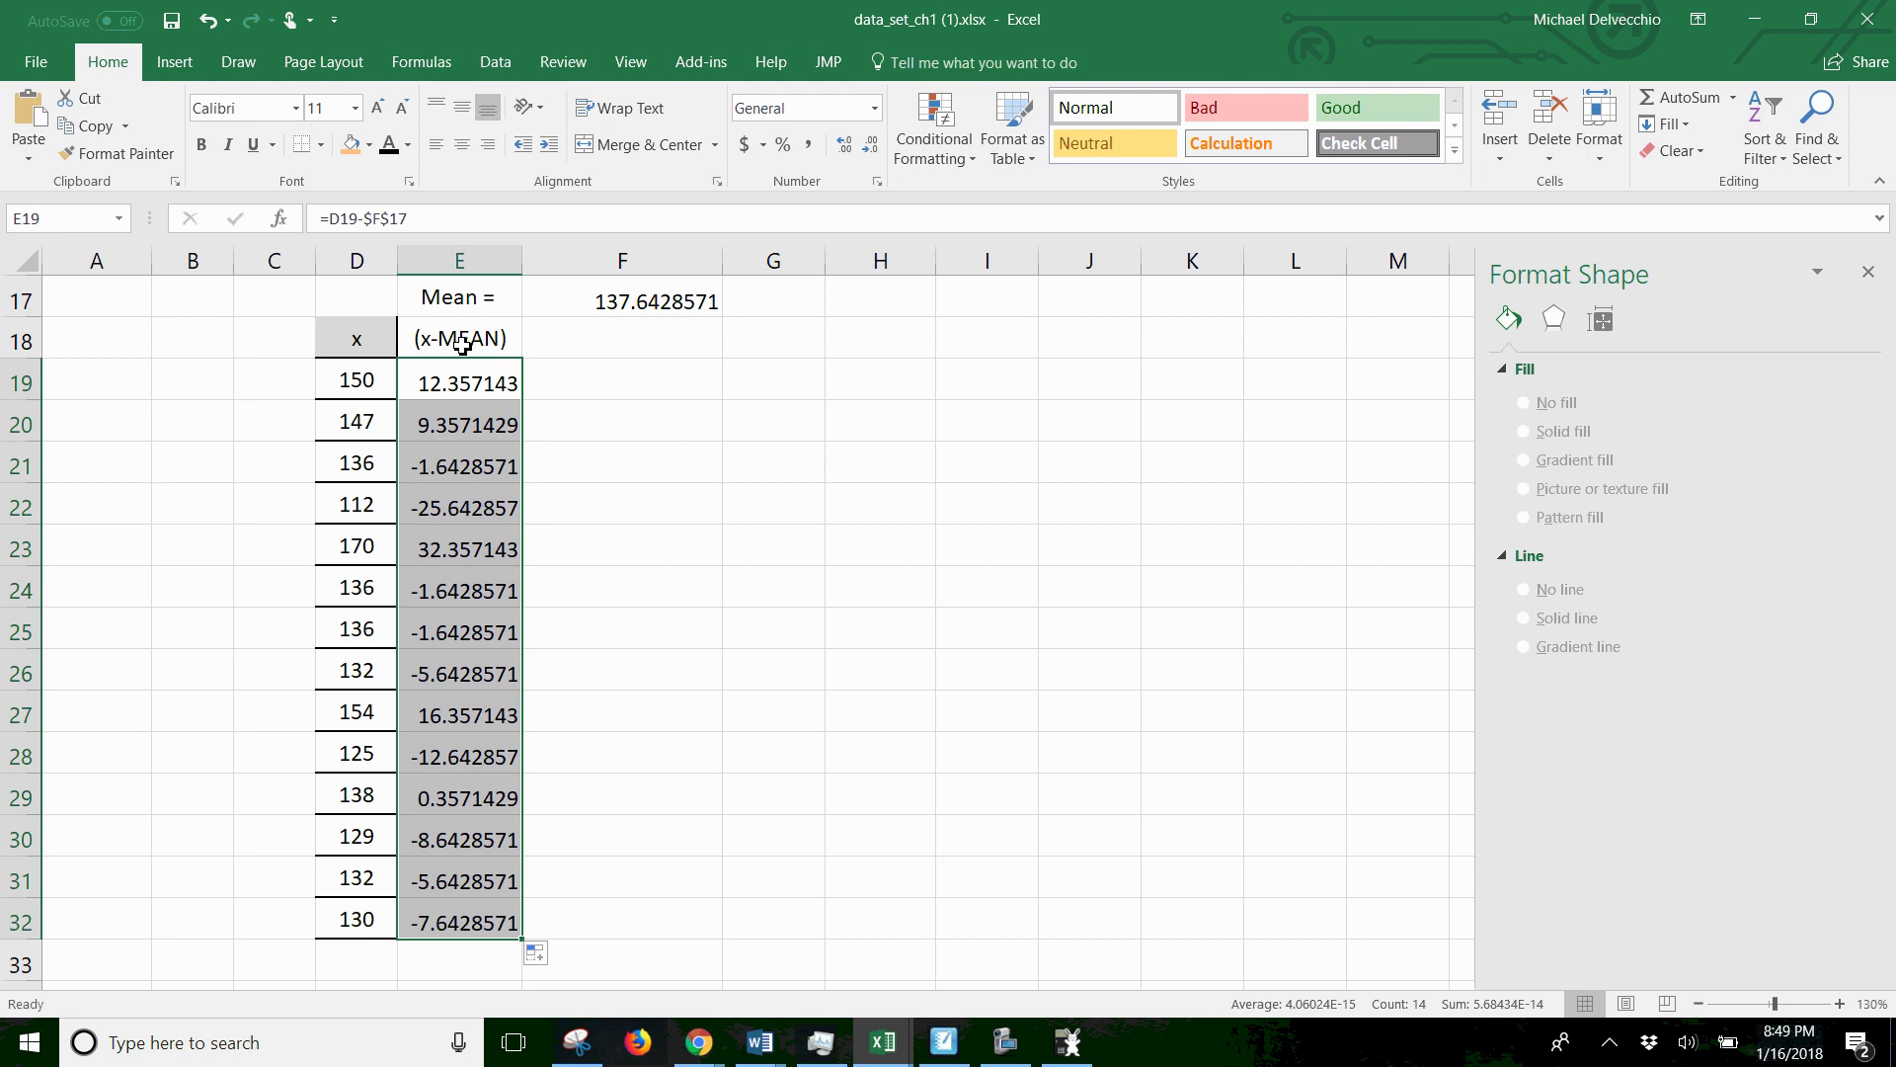
# - Enter the header "(x-MEAN)^2" in cell F18 for the squared deviations
pyautogui.click(599, 348)
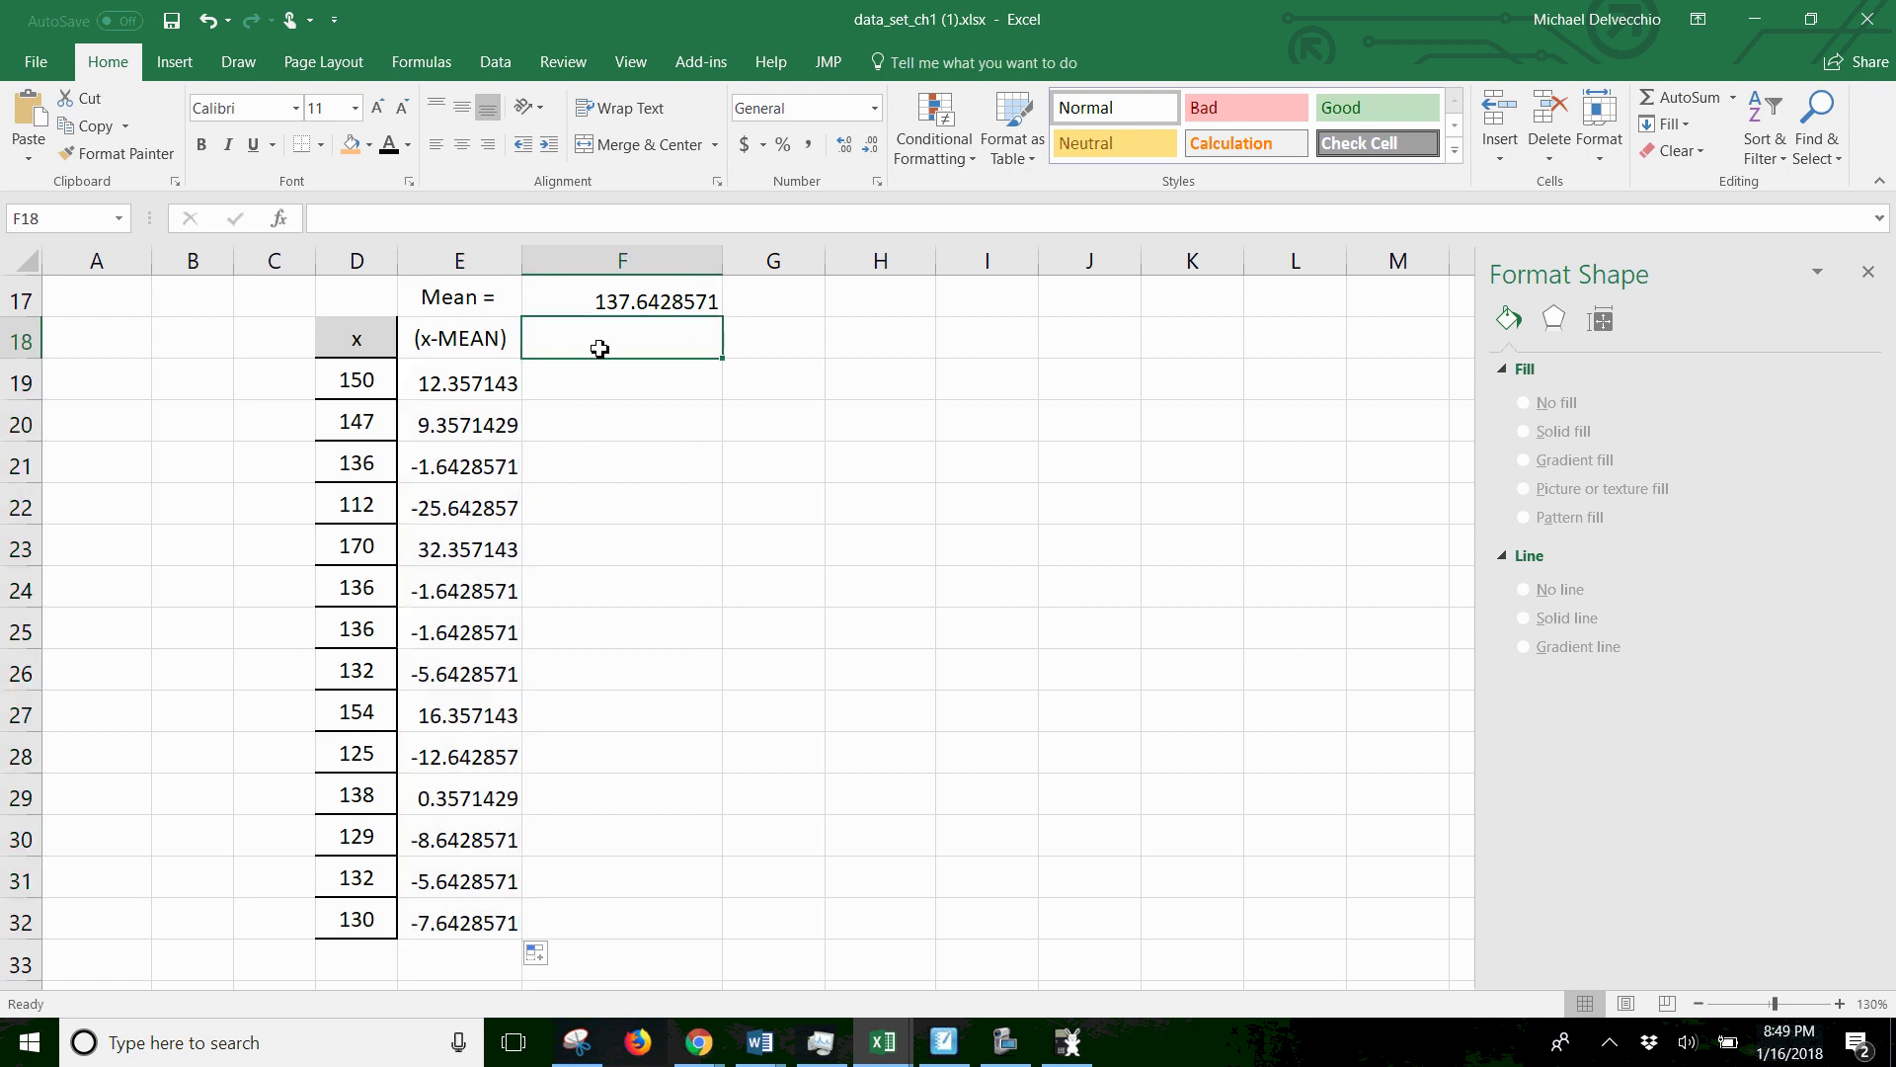
pyautogui.write('(')
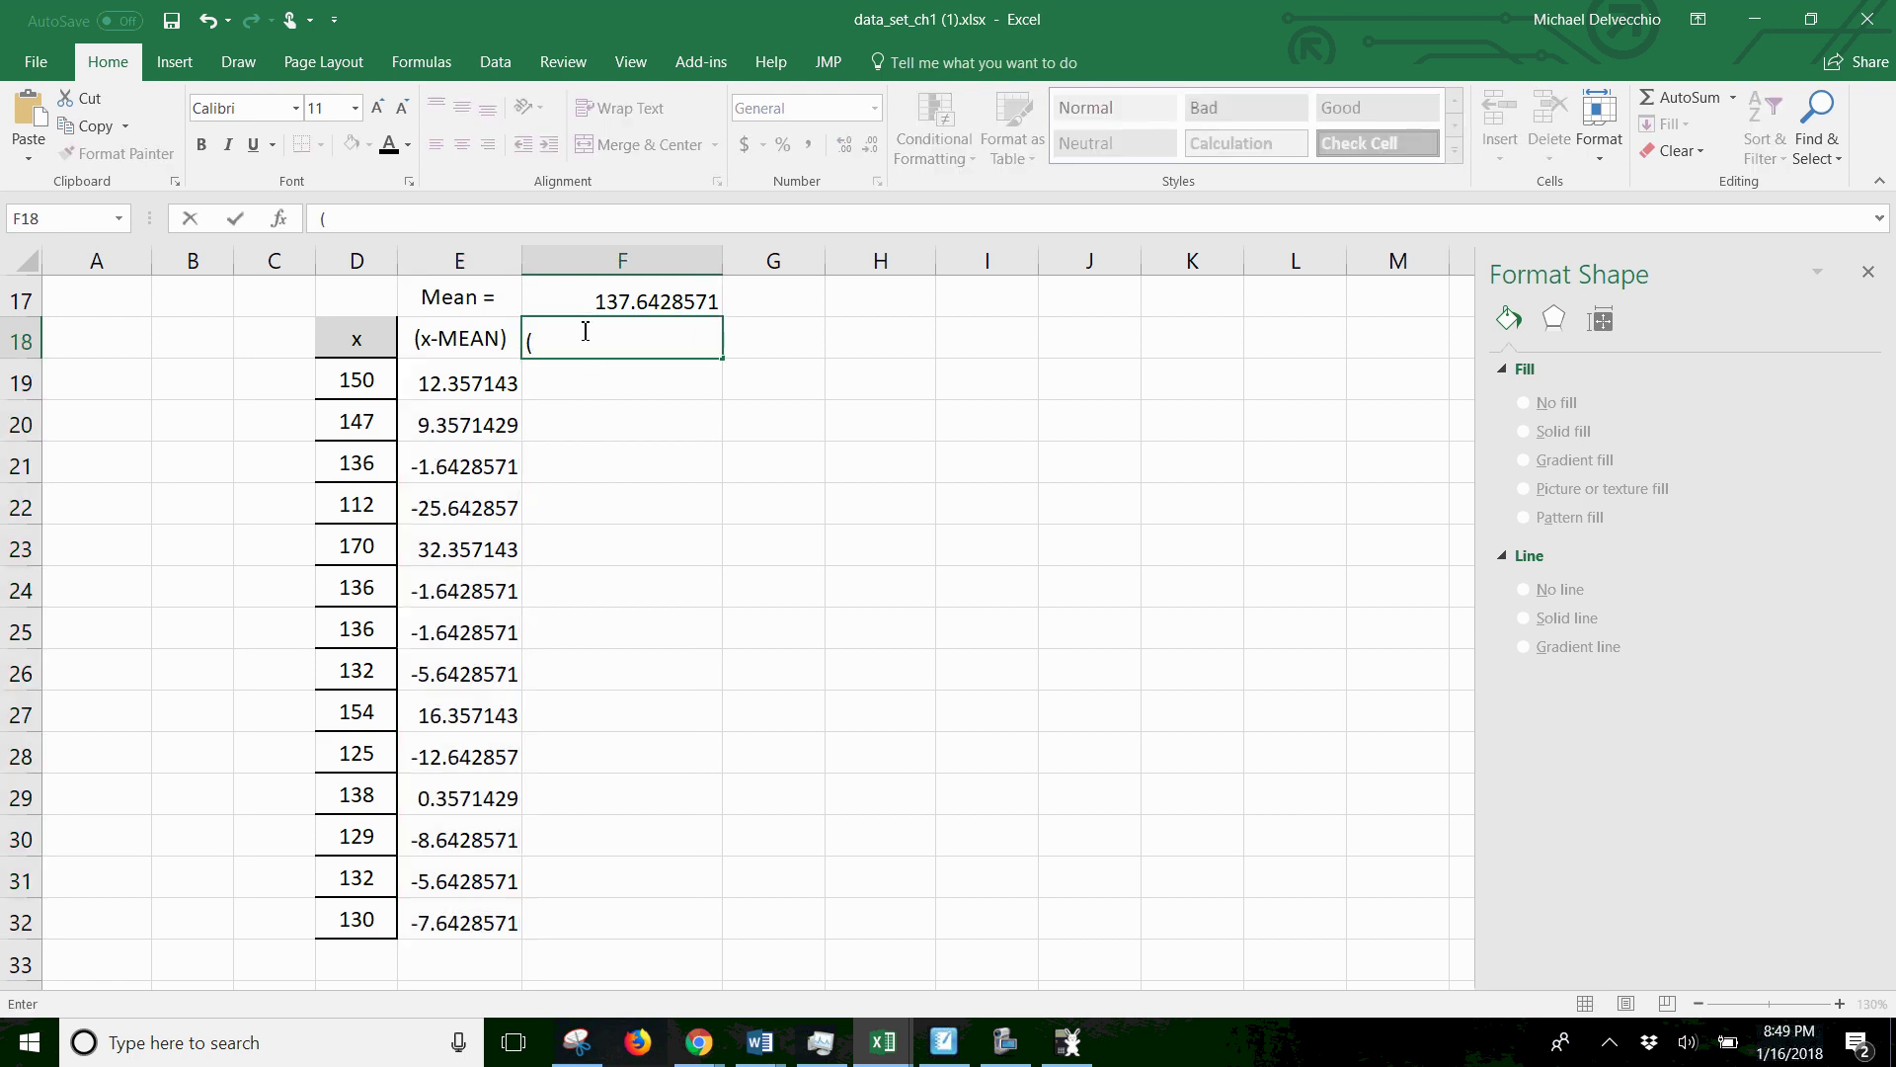
pyautogui.write('x-MEAN)^2')
pyautogui.press('Return')
# - Square the first deviation in F19 with =E19^2 and fill the formula down to F32
pyautogui.write('=')
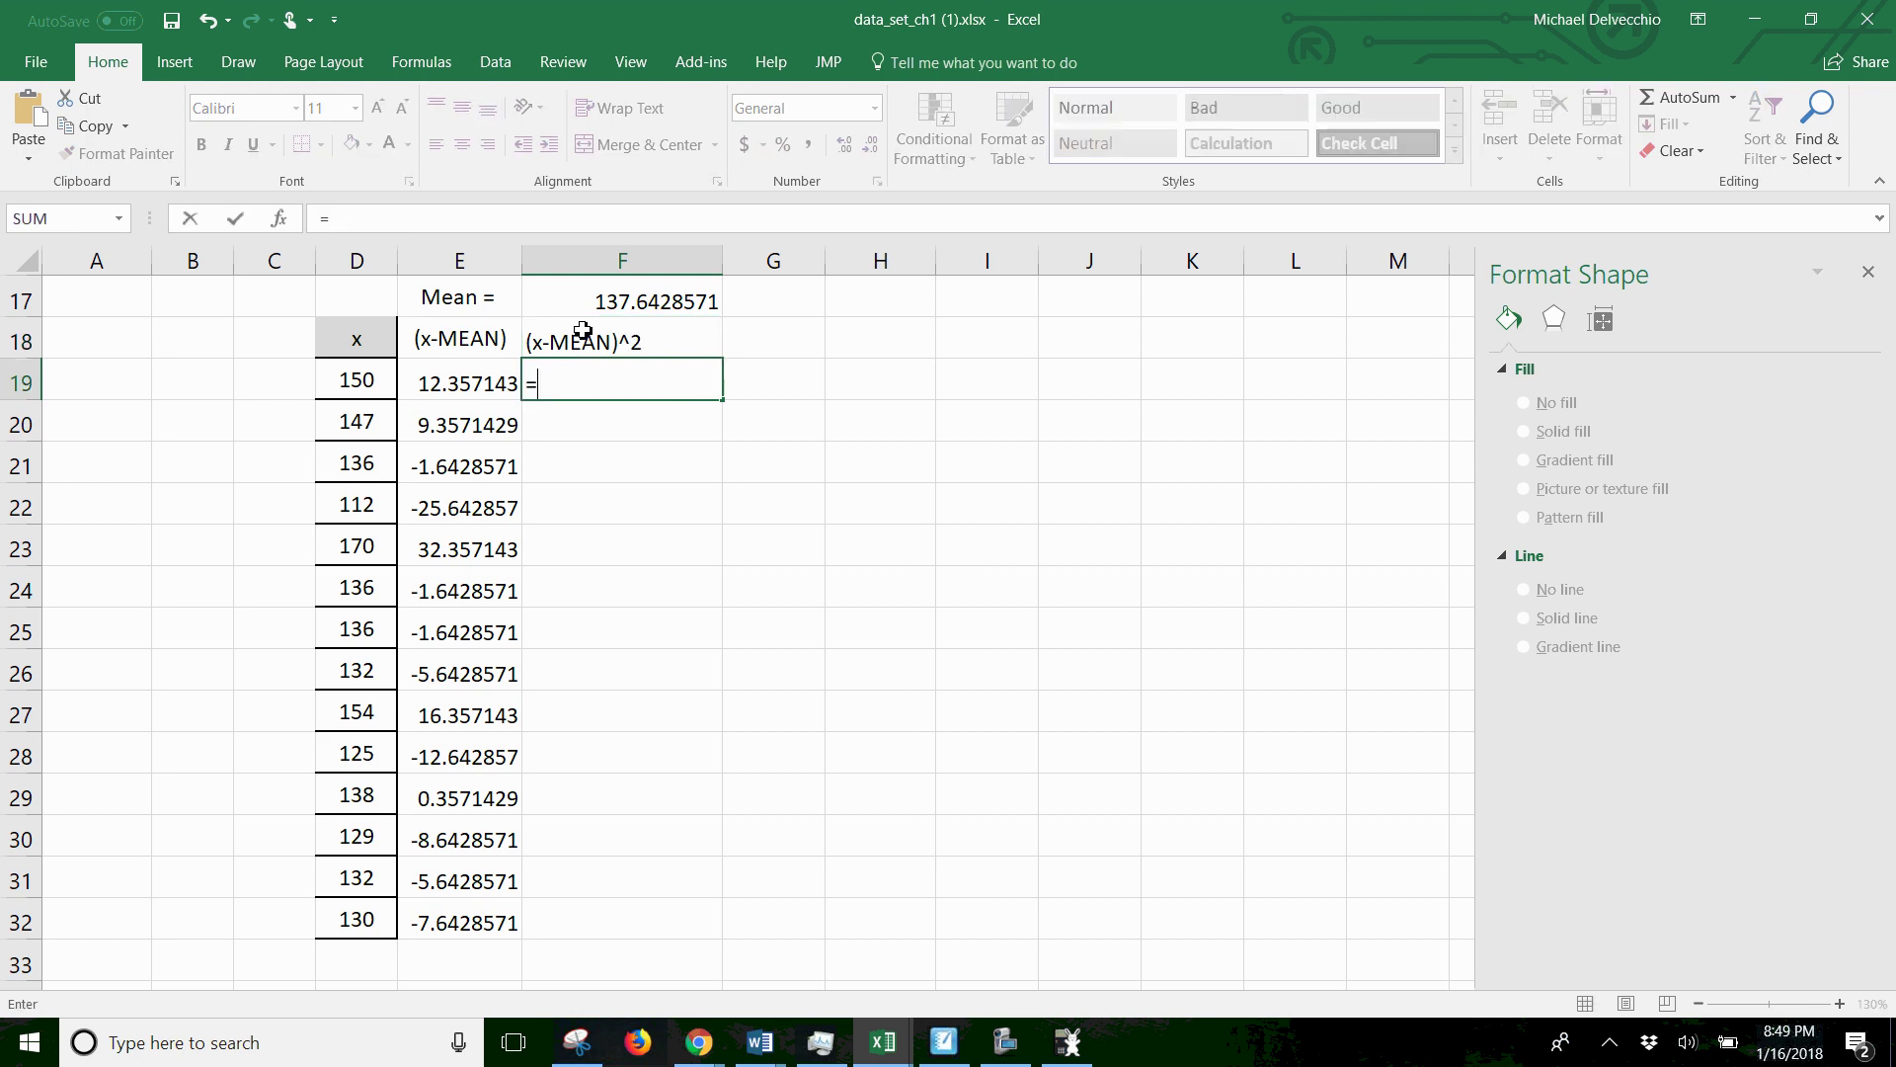
pyautogui.click(477, 384)
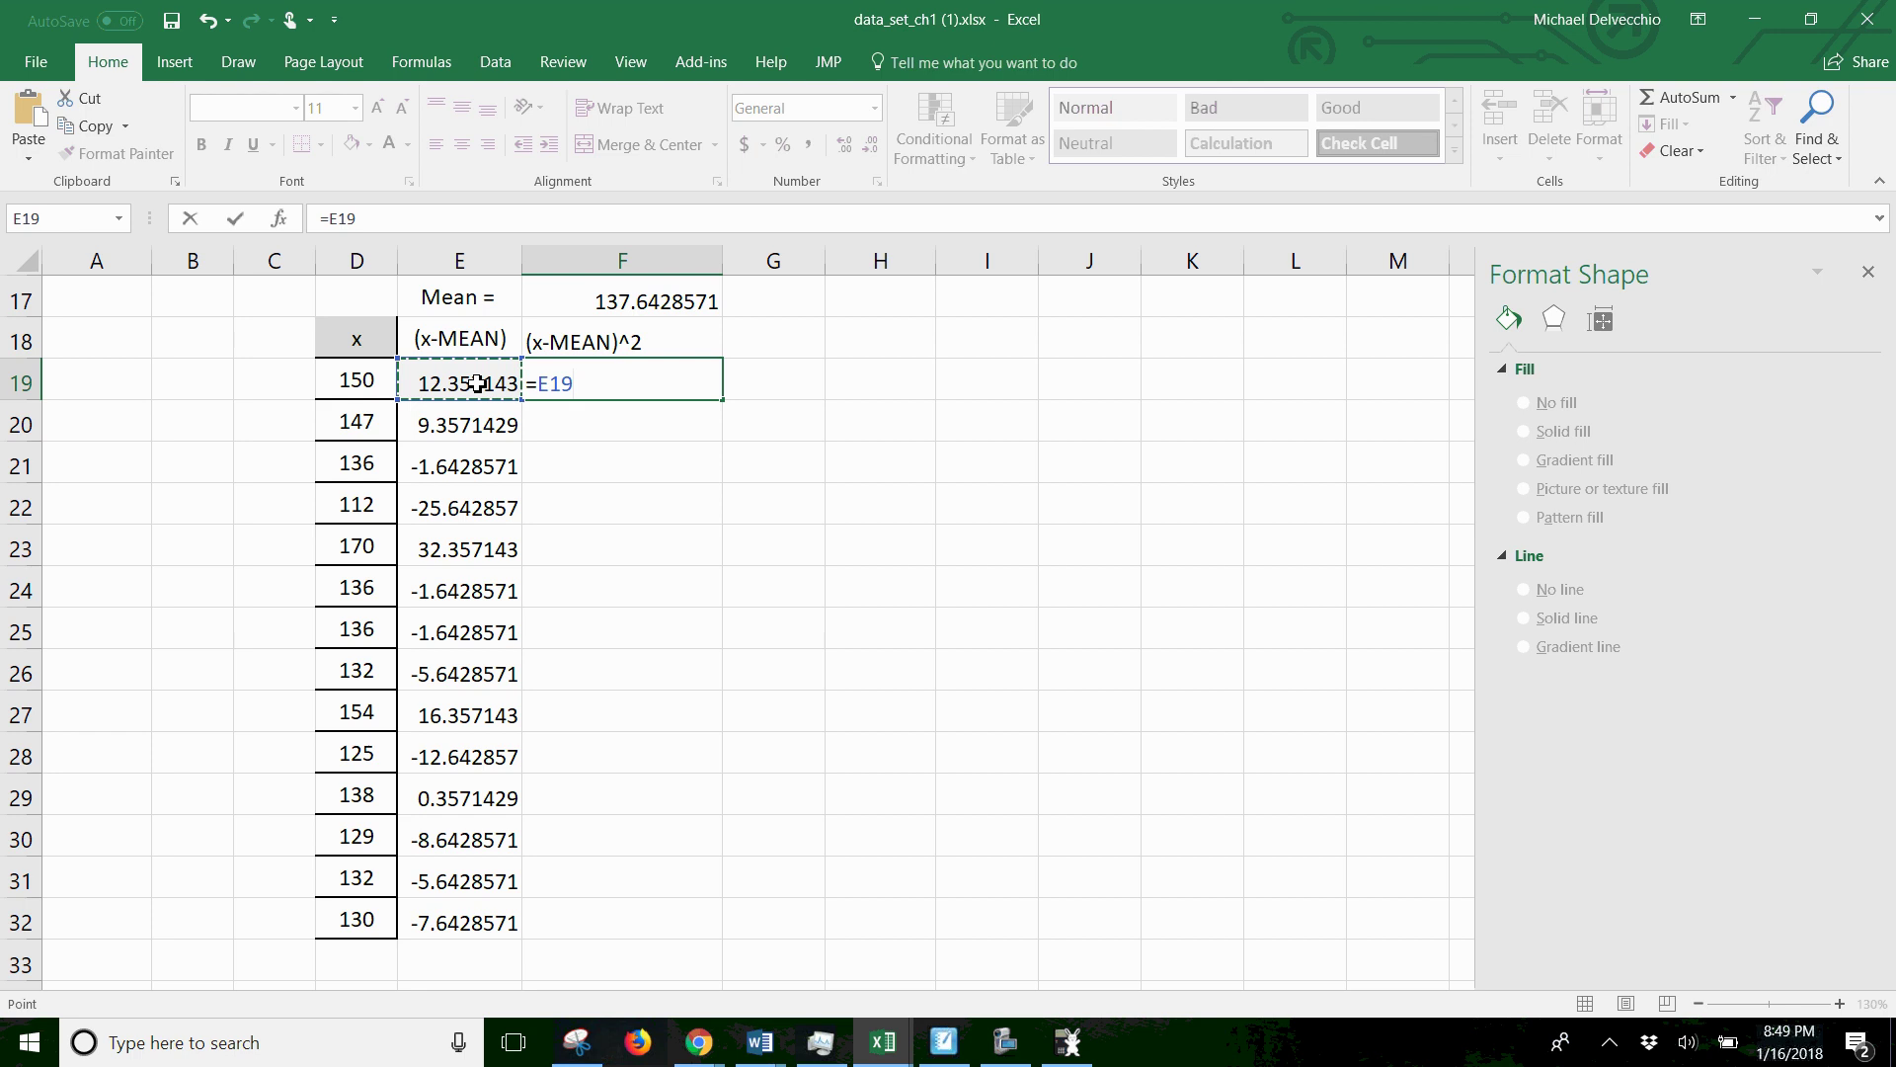
pyautogui.write('^12')
pyautogui.press('Return')
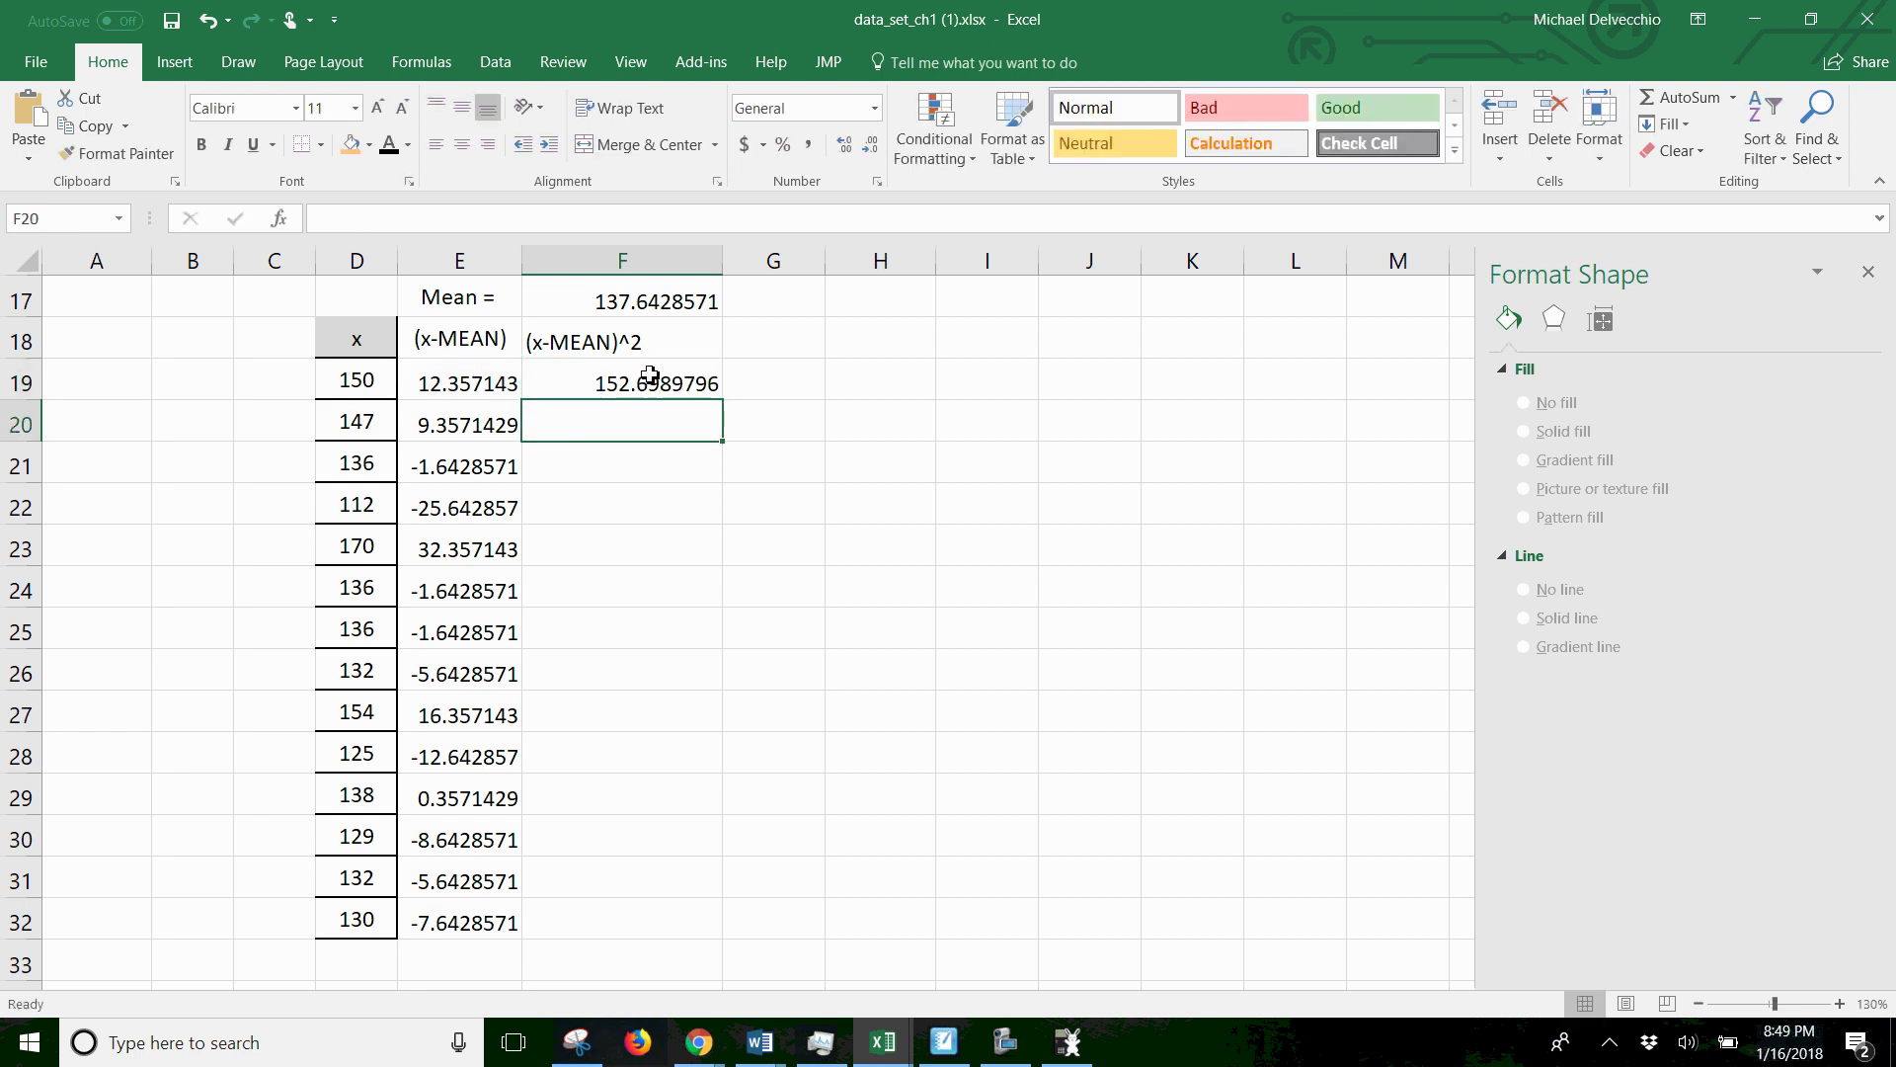
pyautogui.click(706, 390)
pyautogui.moveTo(721, 395); pyautogui.dragTo(728, 939)
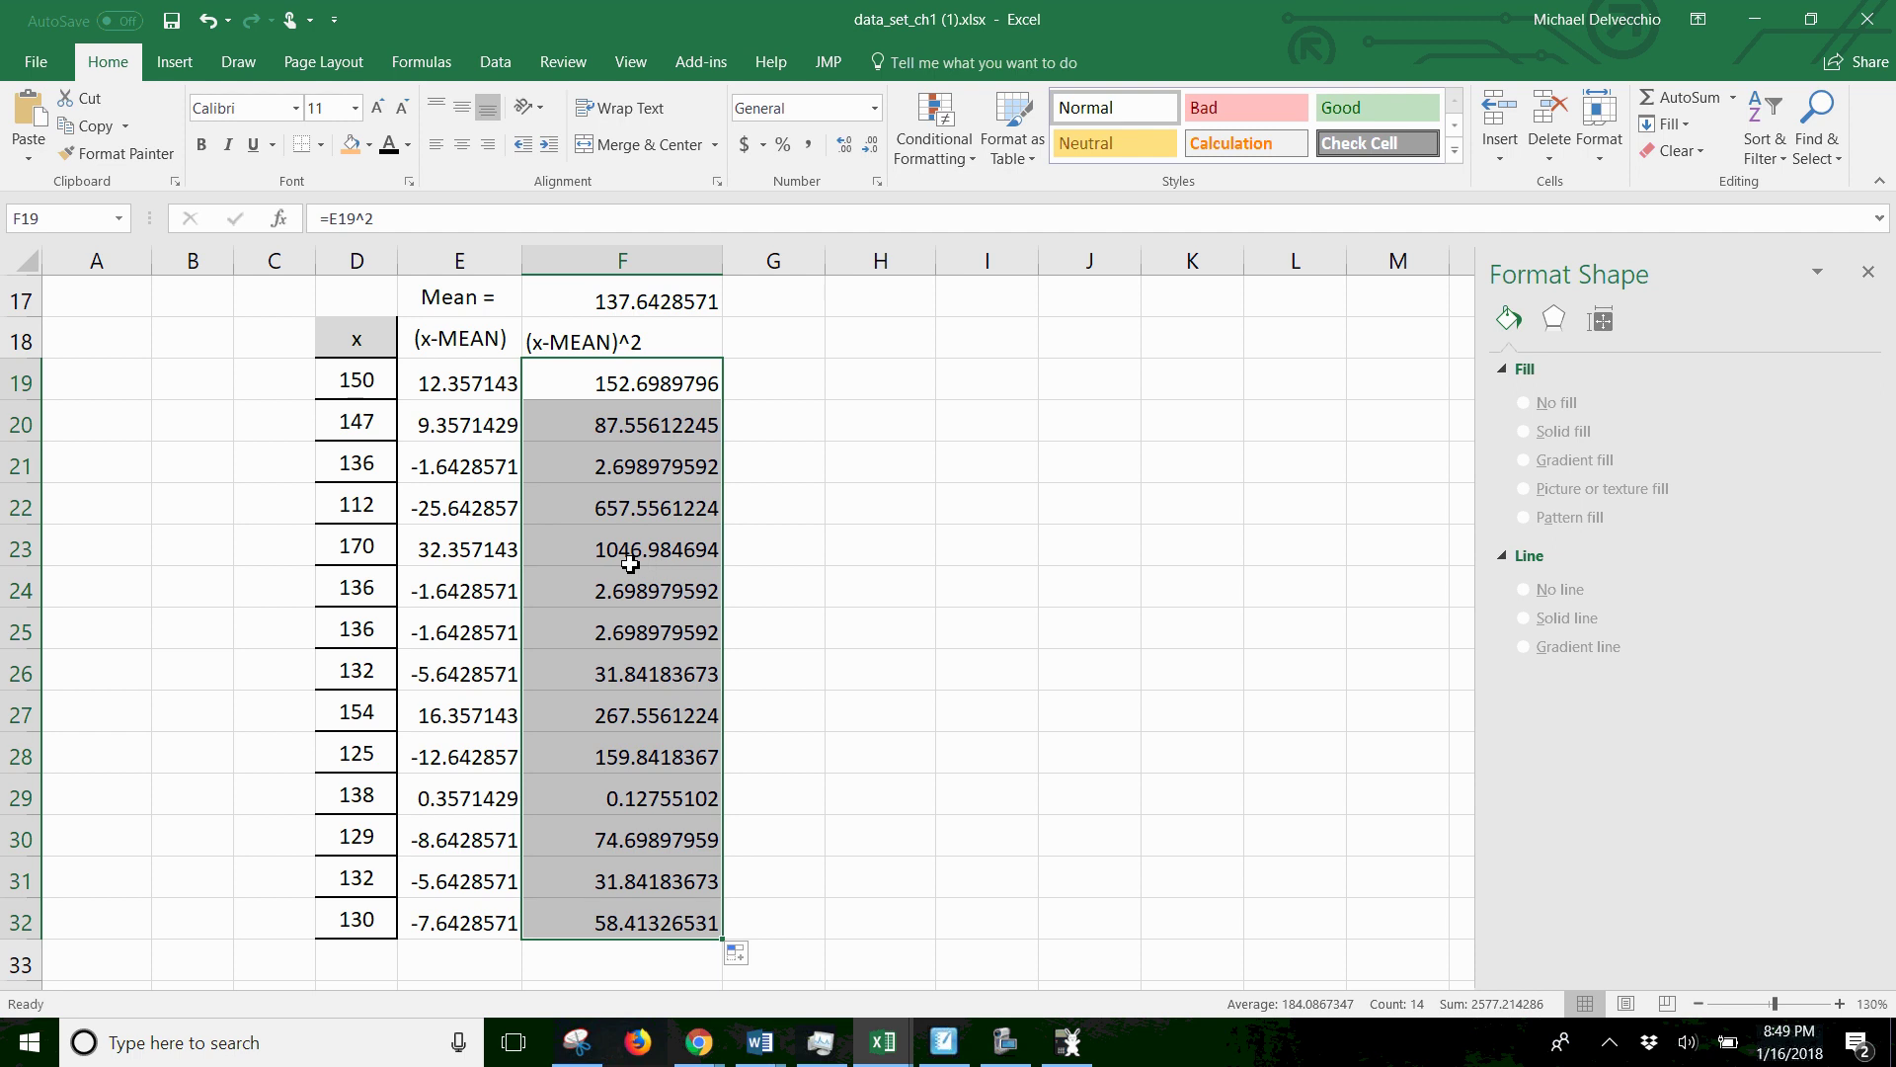
# - Delete the "Box Plot IQ" chart located below the calculation columns
pyautogui.scroll(-1, 780, 593)
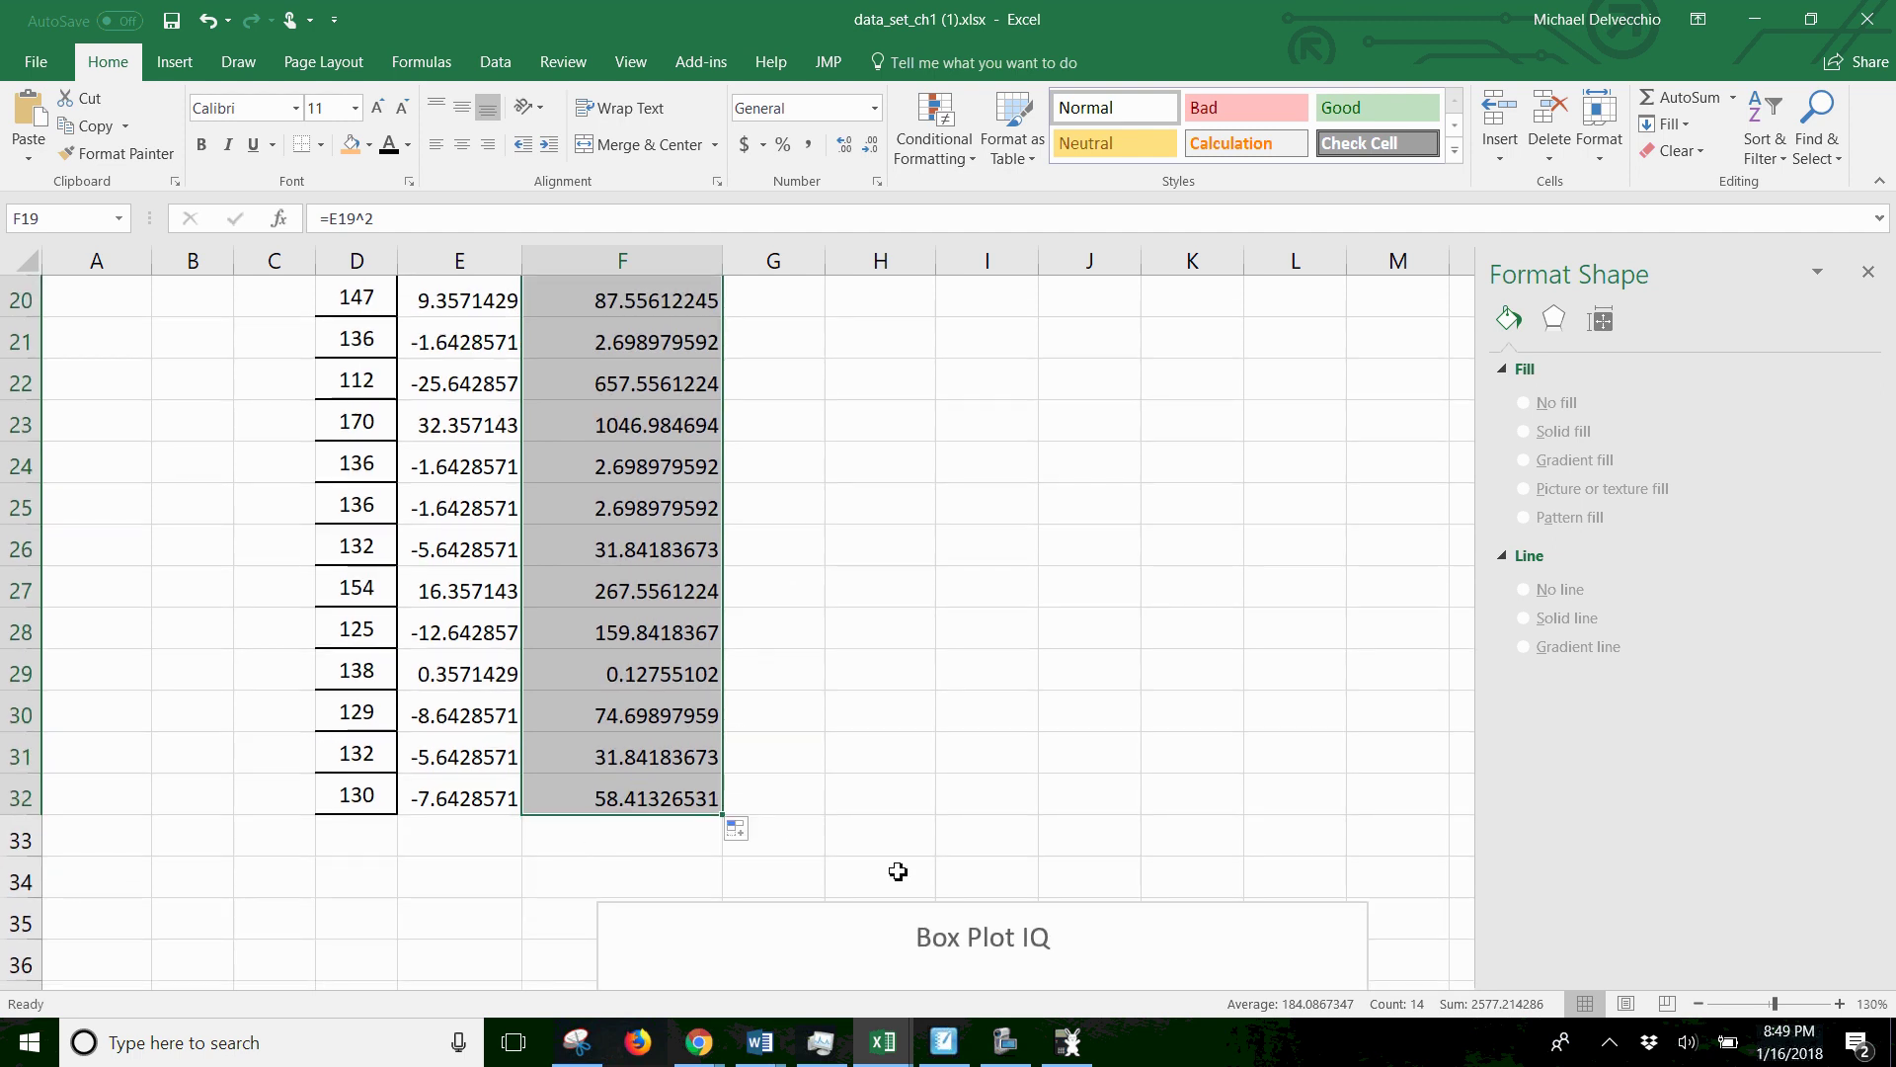
pyautogui.click(957, 920)
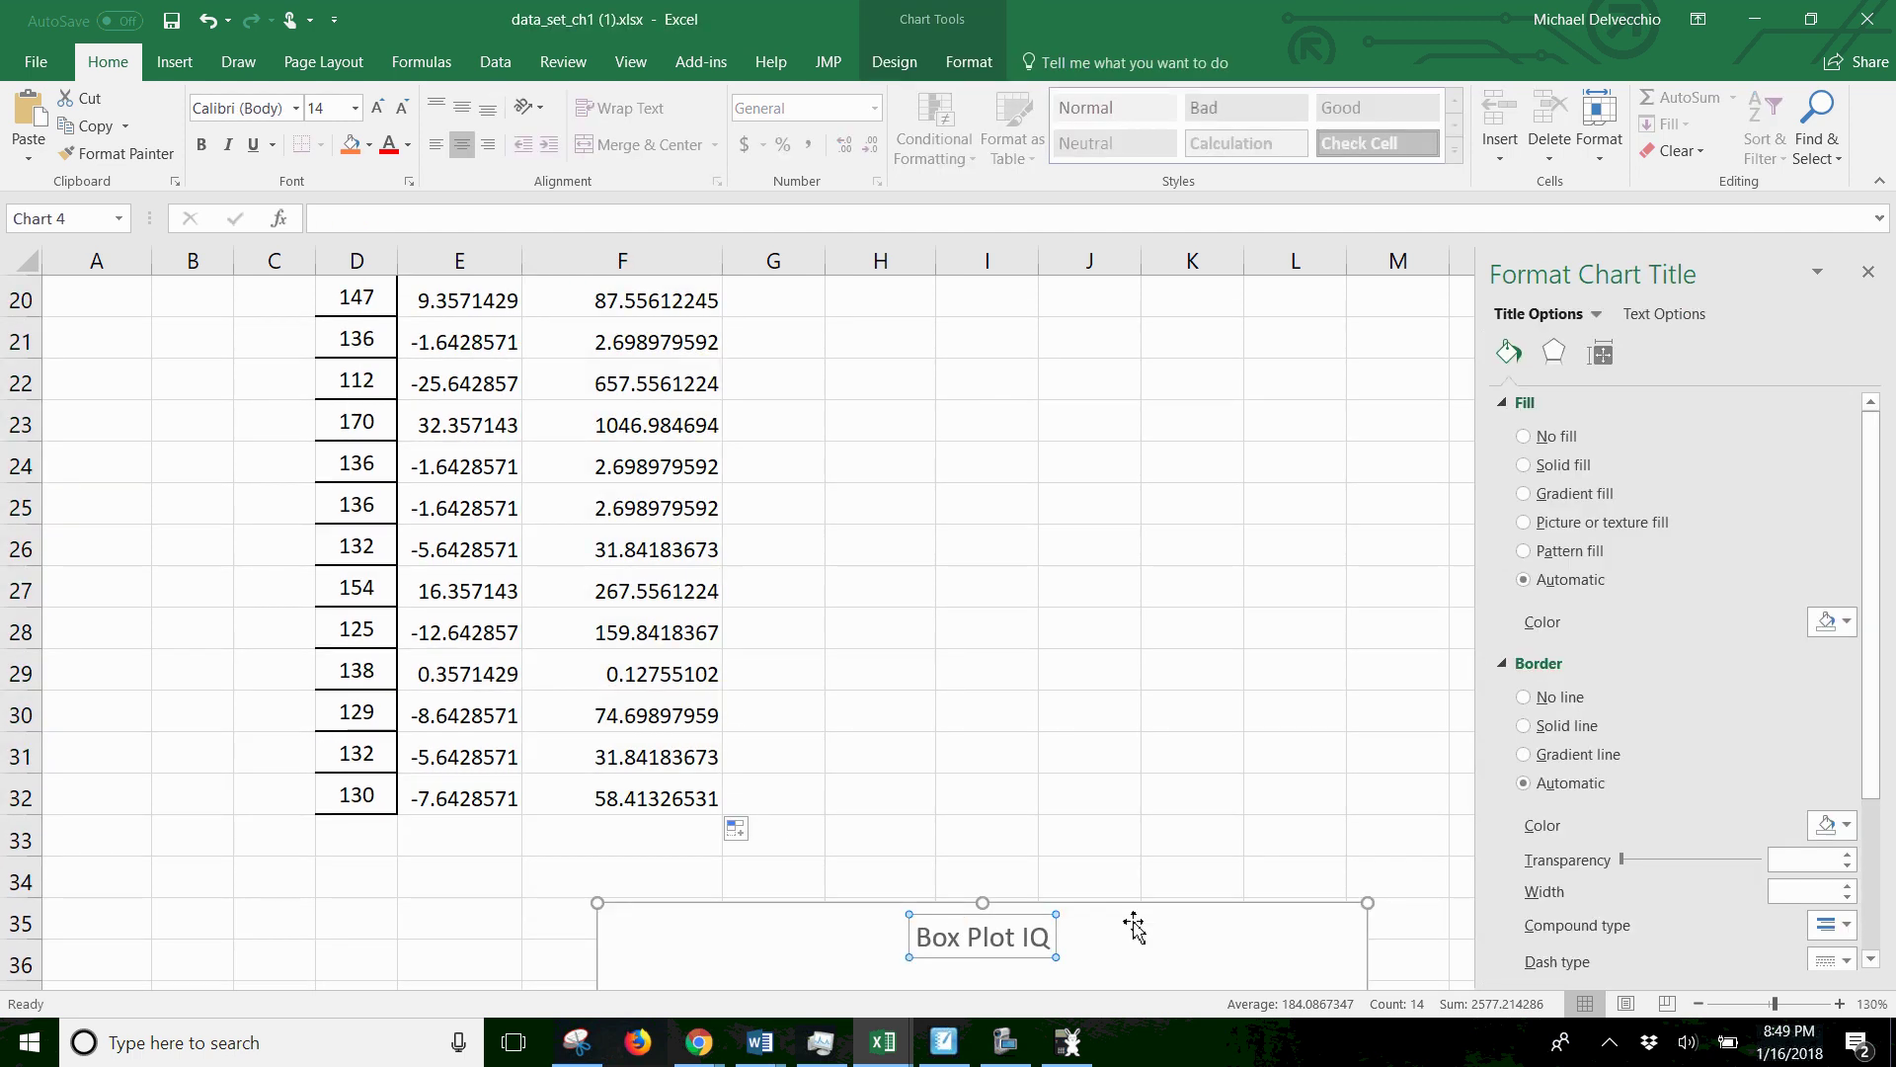
pyautogui.click(988, 900)
pyautogui.press('Delete')
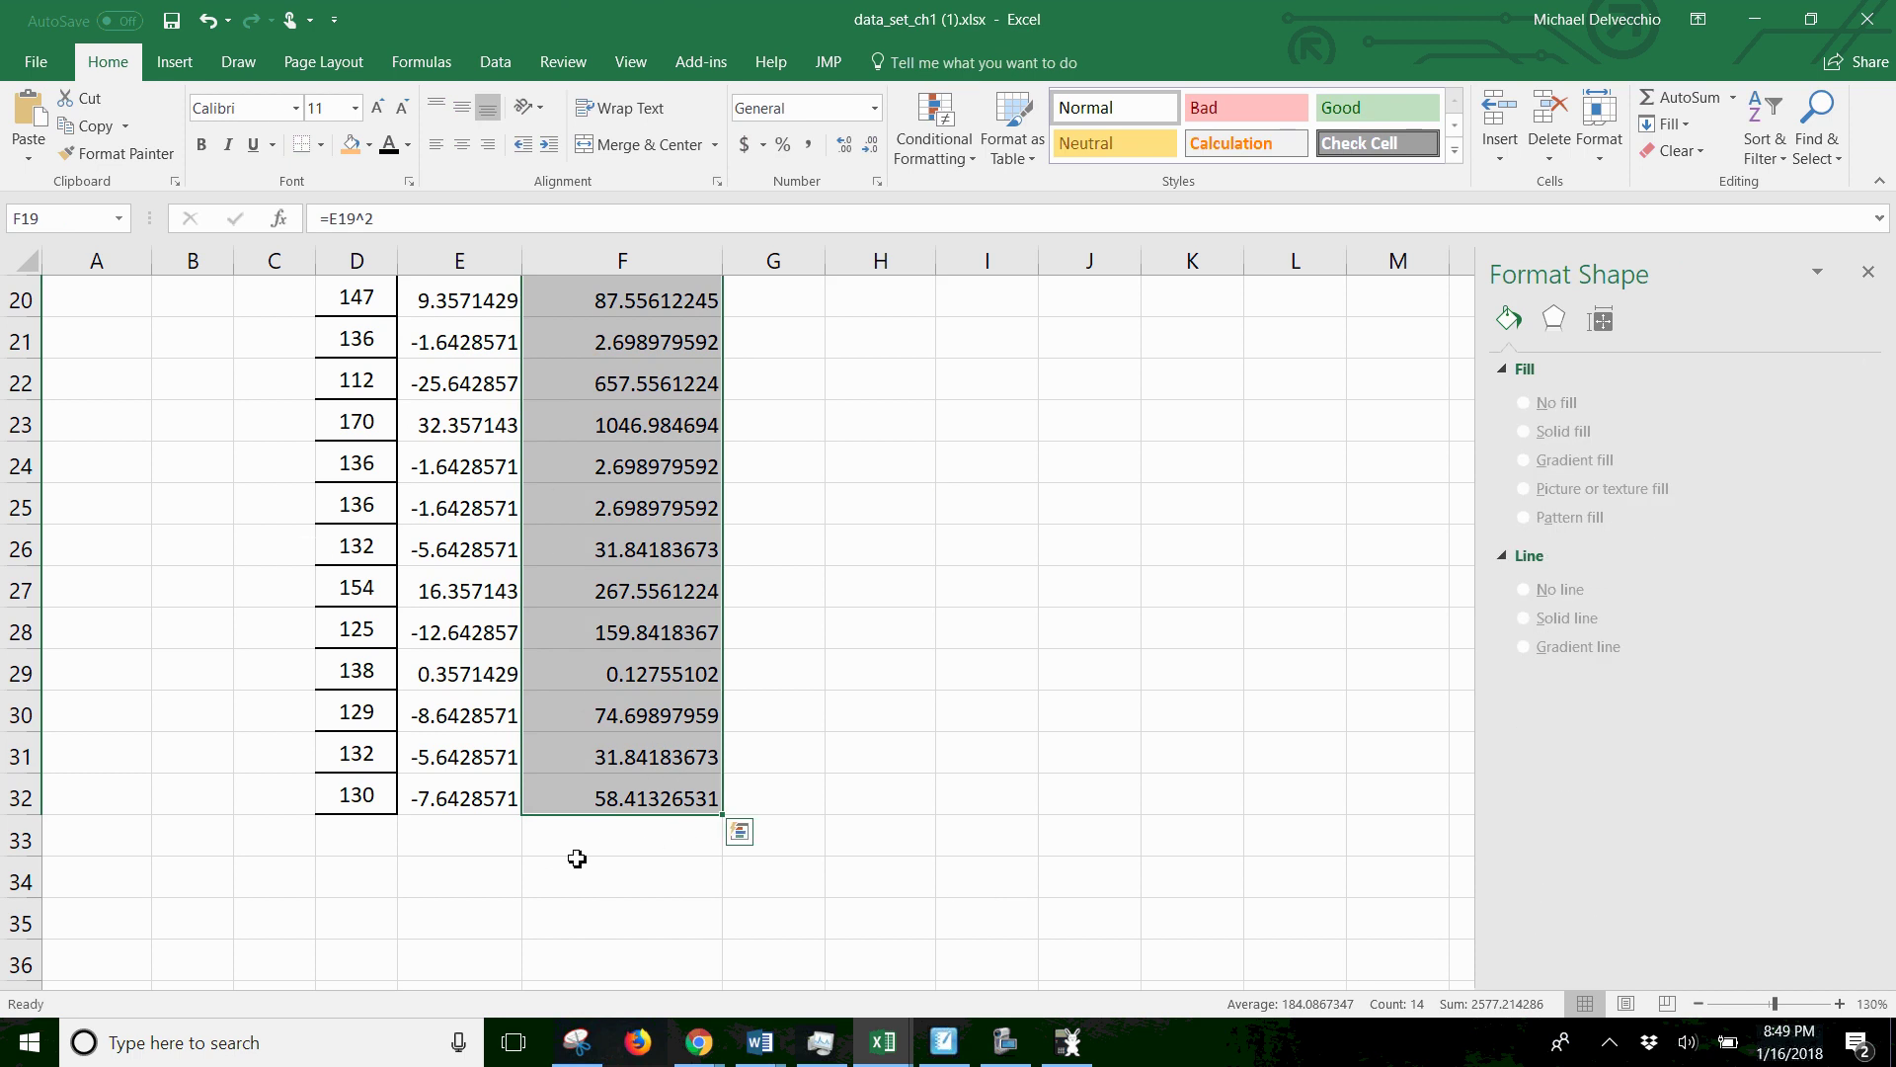
# - Enter the label "TOTAL" in cell E33, below the deviations
pyautogui.click(518, 840)
pyautogui.write('TOAL')
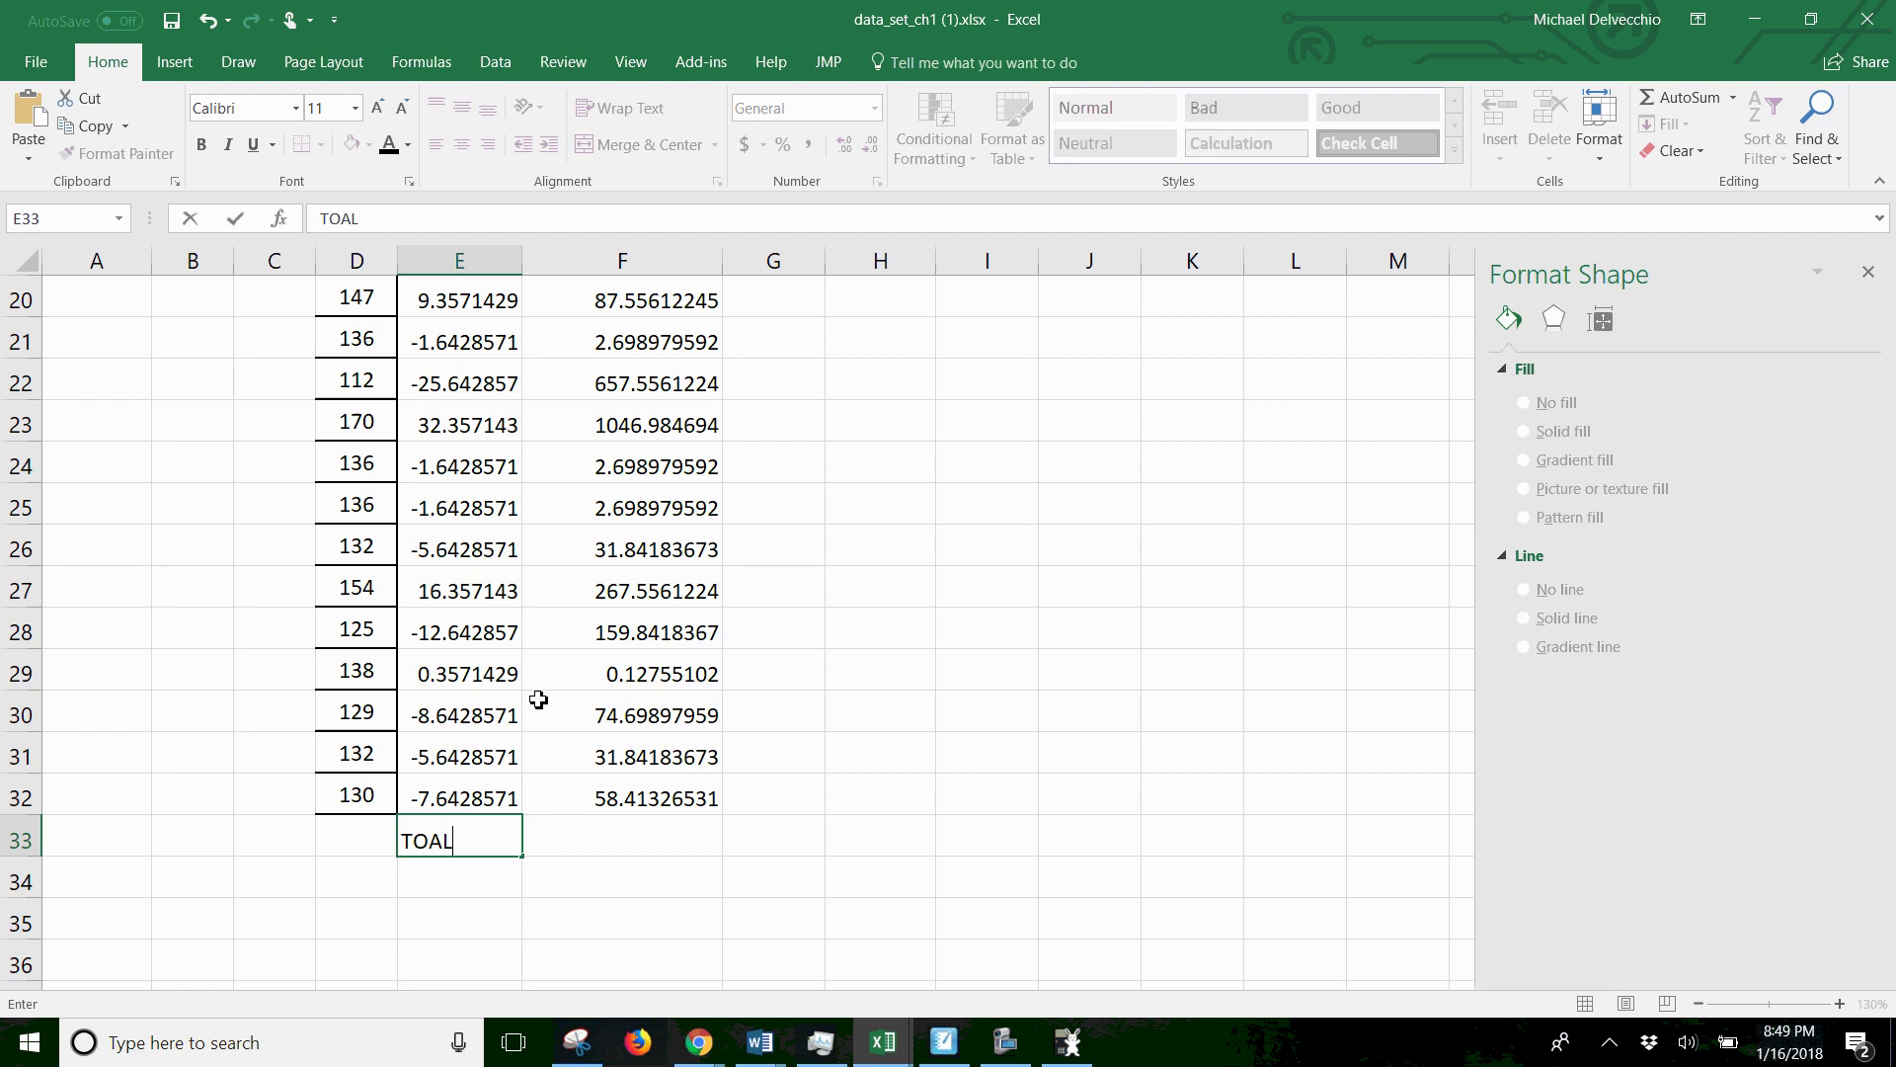
pyautogui.press('BackSpace')
pyautogui.press('BackSpace')
pyautogui.press('BackSpace')
pyautogui.press('Tab')
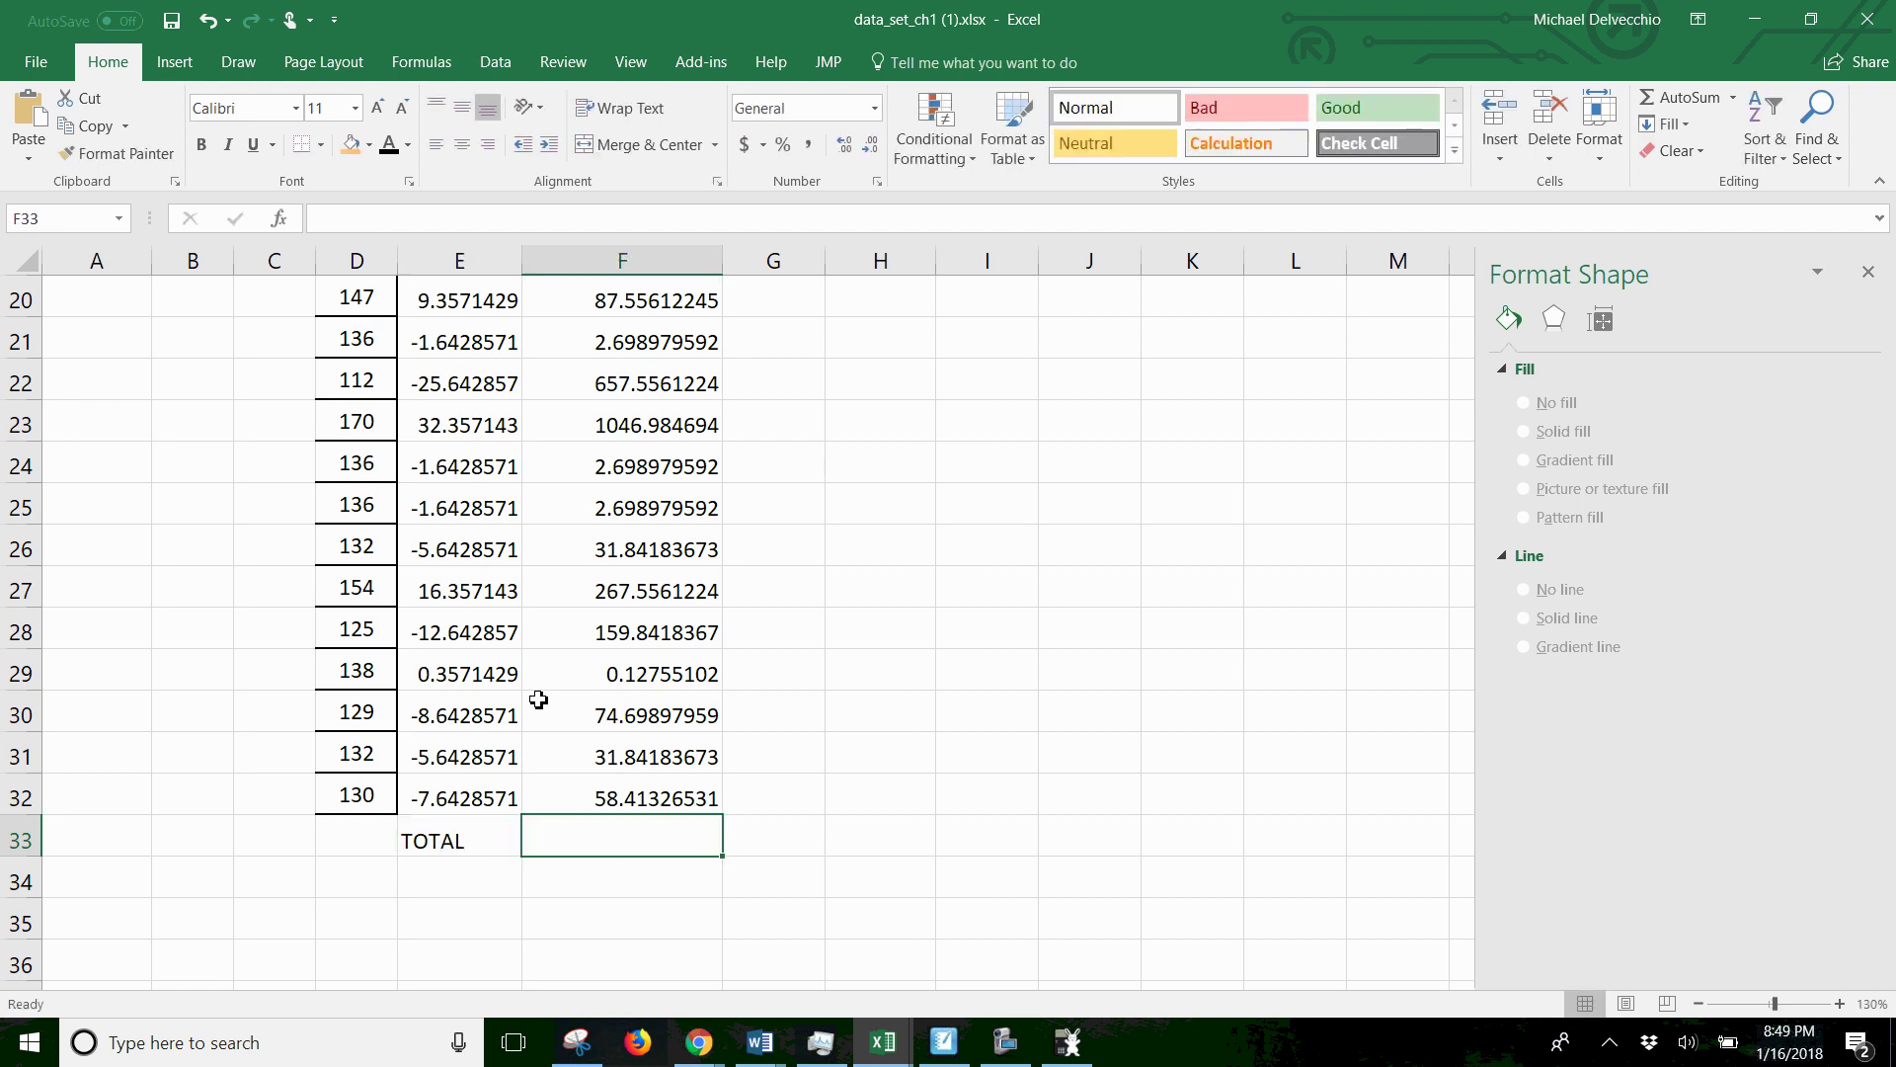
# - Sum the squared deviations in F19:F32 into cell F33 using AutoSum
pyautogui.scroll(1, 538, 699)
pyautogui.moveTo(617, 387); pyautogui.dragTo(628, 952)
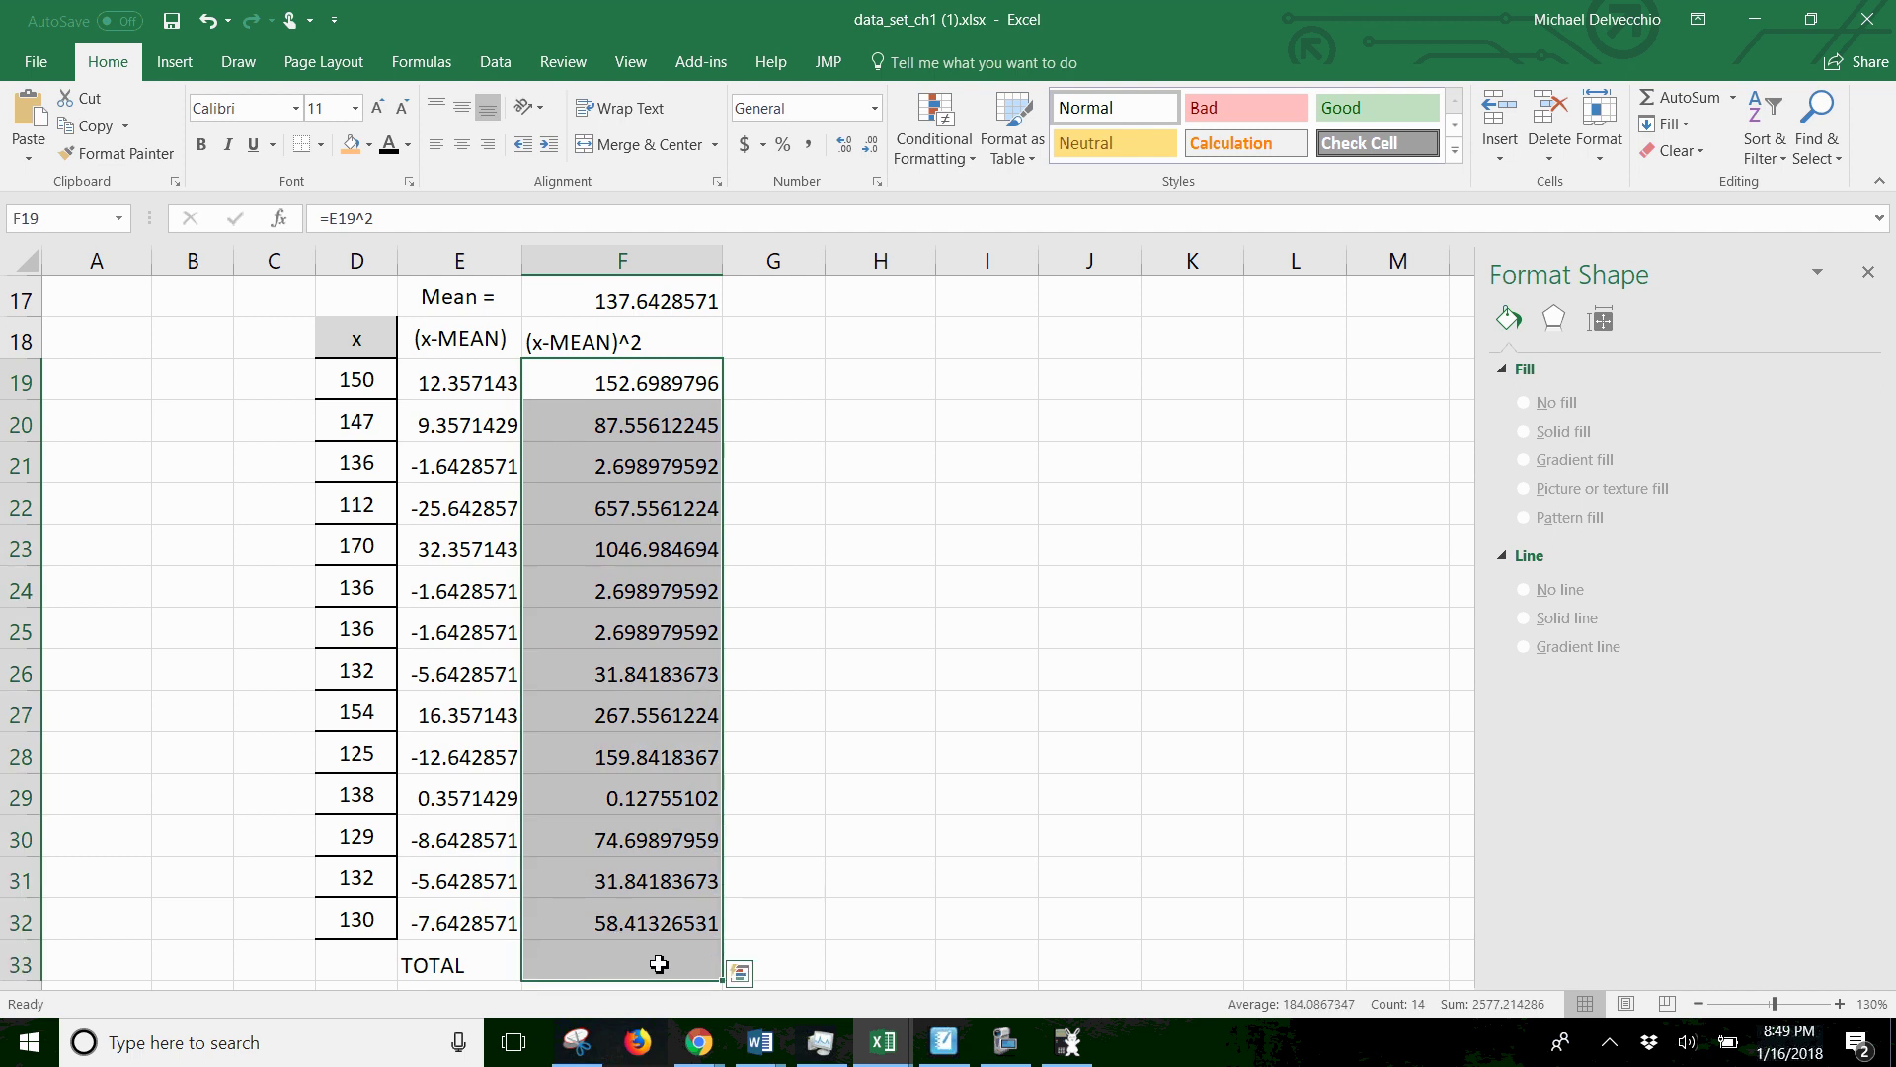
pyautogui.click(1721, 102)
pyautogui.scroll(-1, 1032, 515)
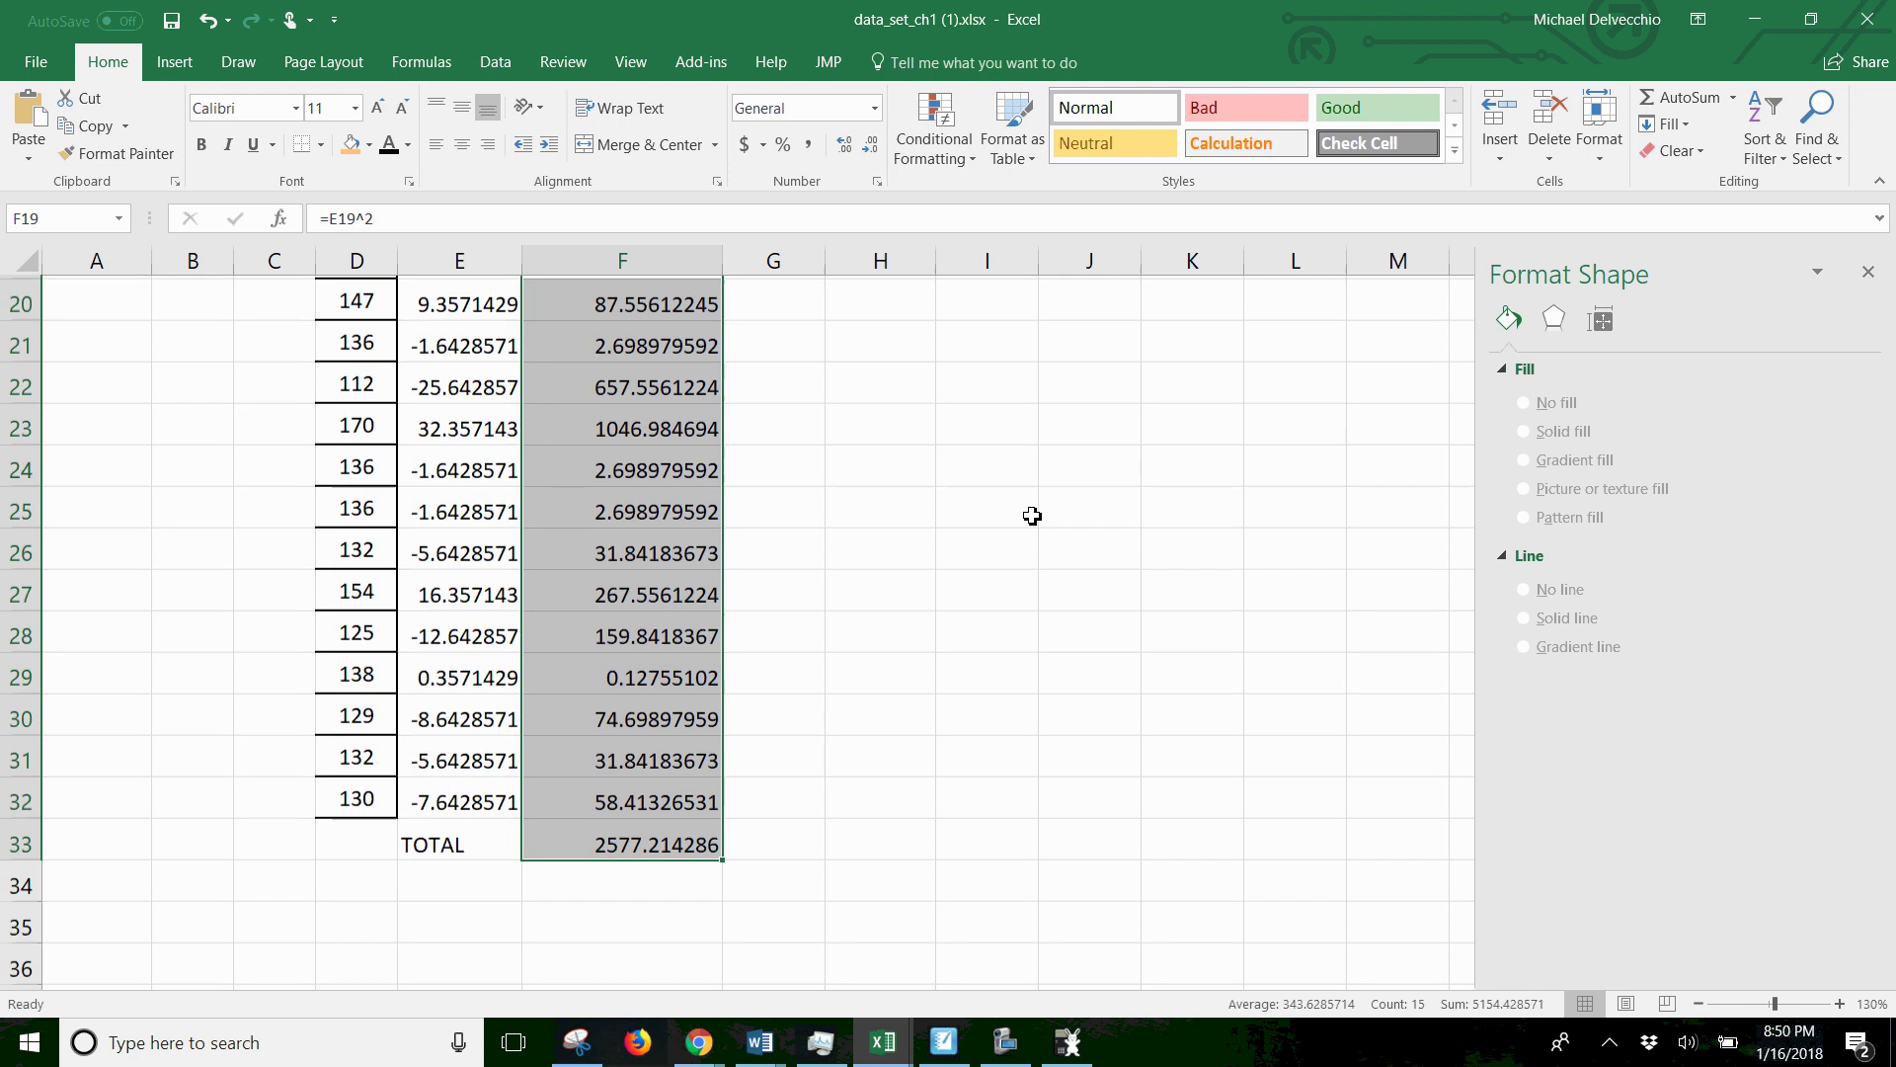
# - Label cell E34 "VAR =" and compute the variance beside it in F34 with =F33/13
pyautogui.scroll(-1, 1032, 514)
pyautogui.click(573, 845)
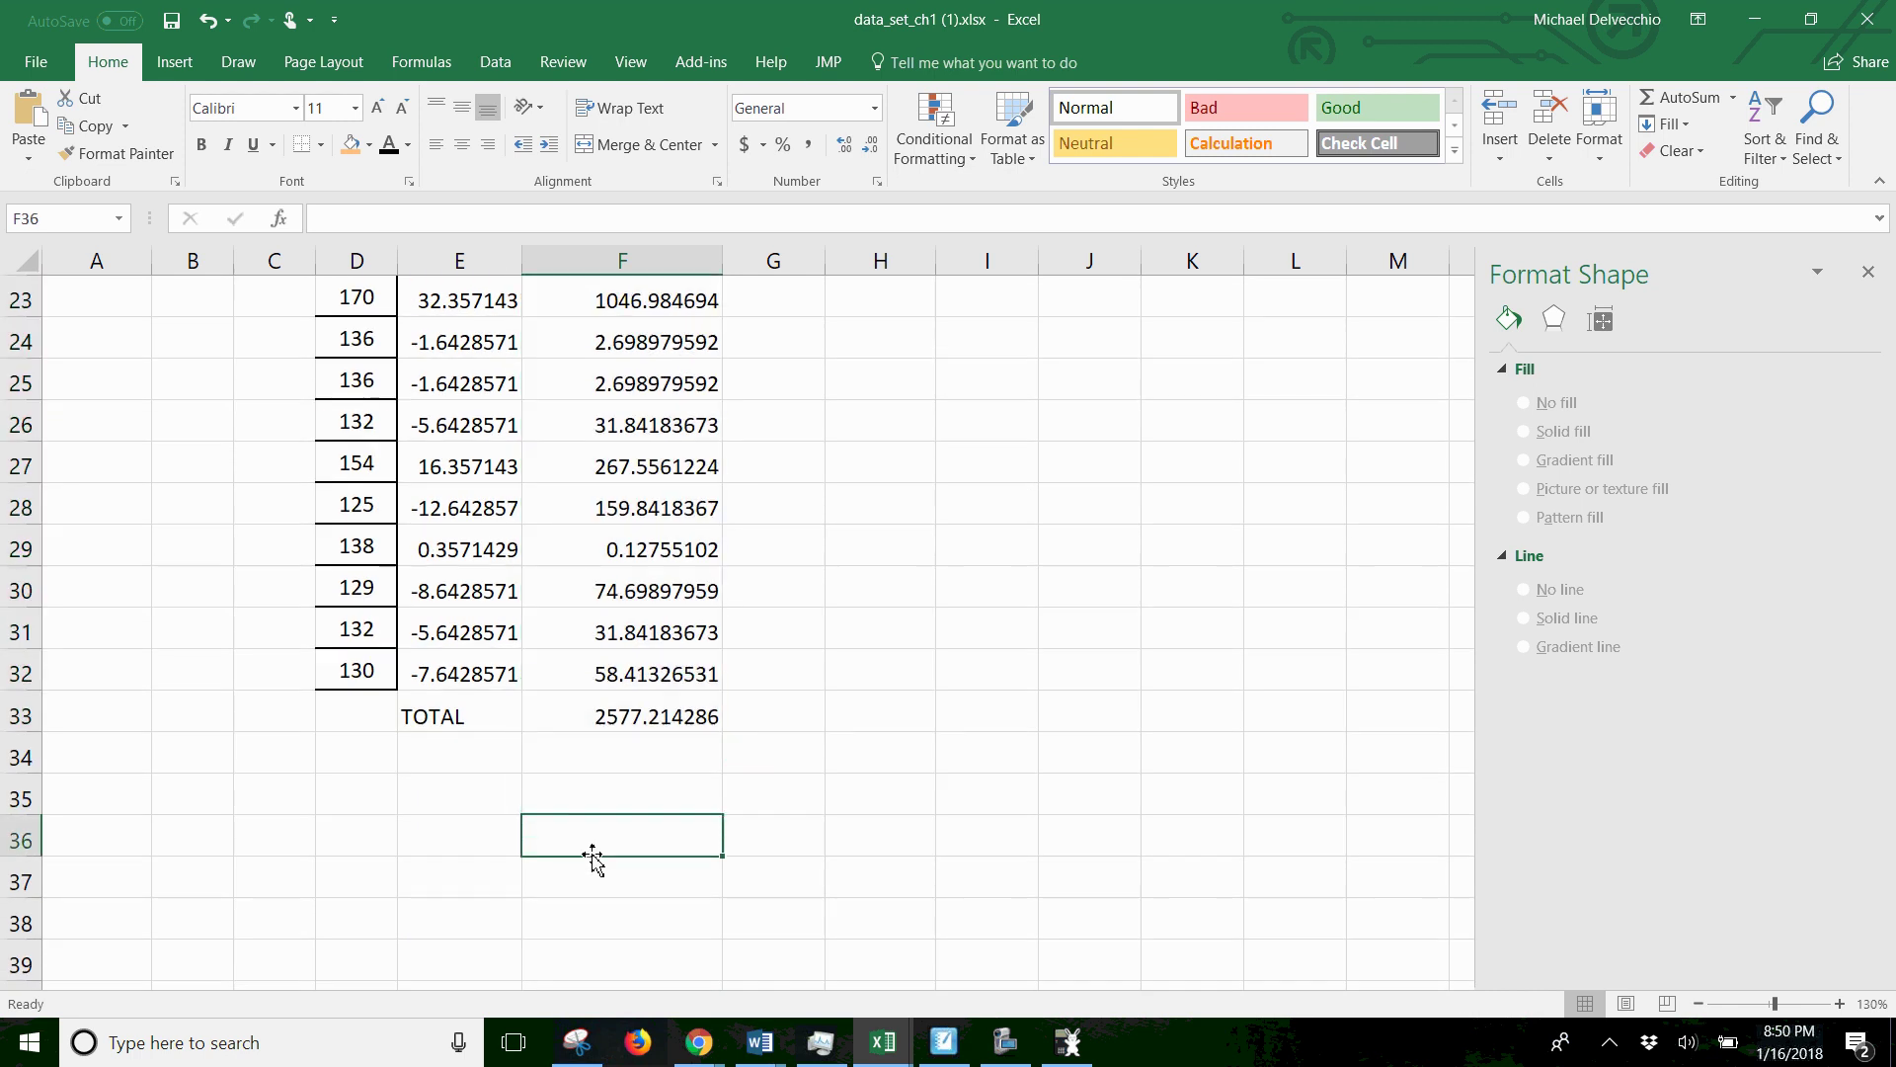
pyautogui.click(488, 756)
pyautogui.write('VAR =')
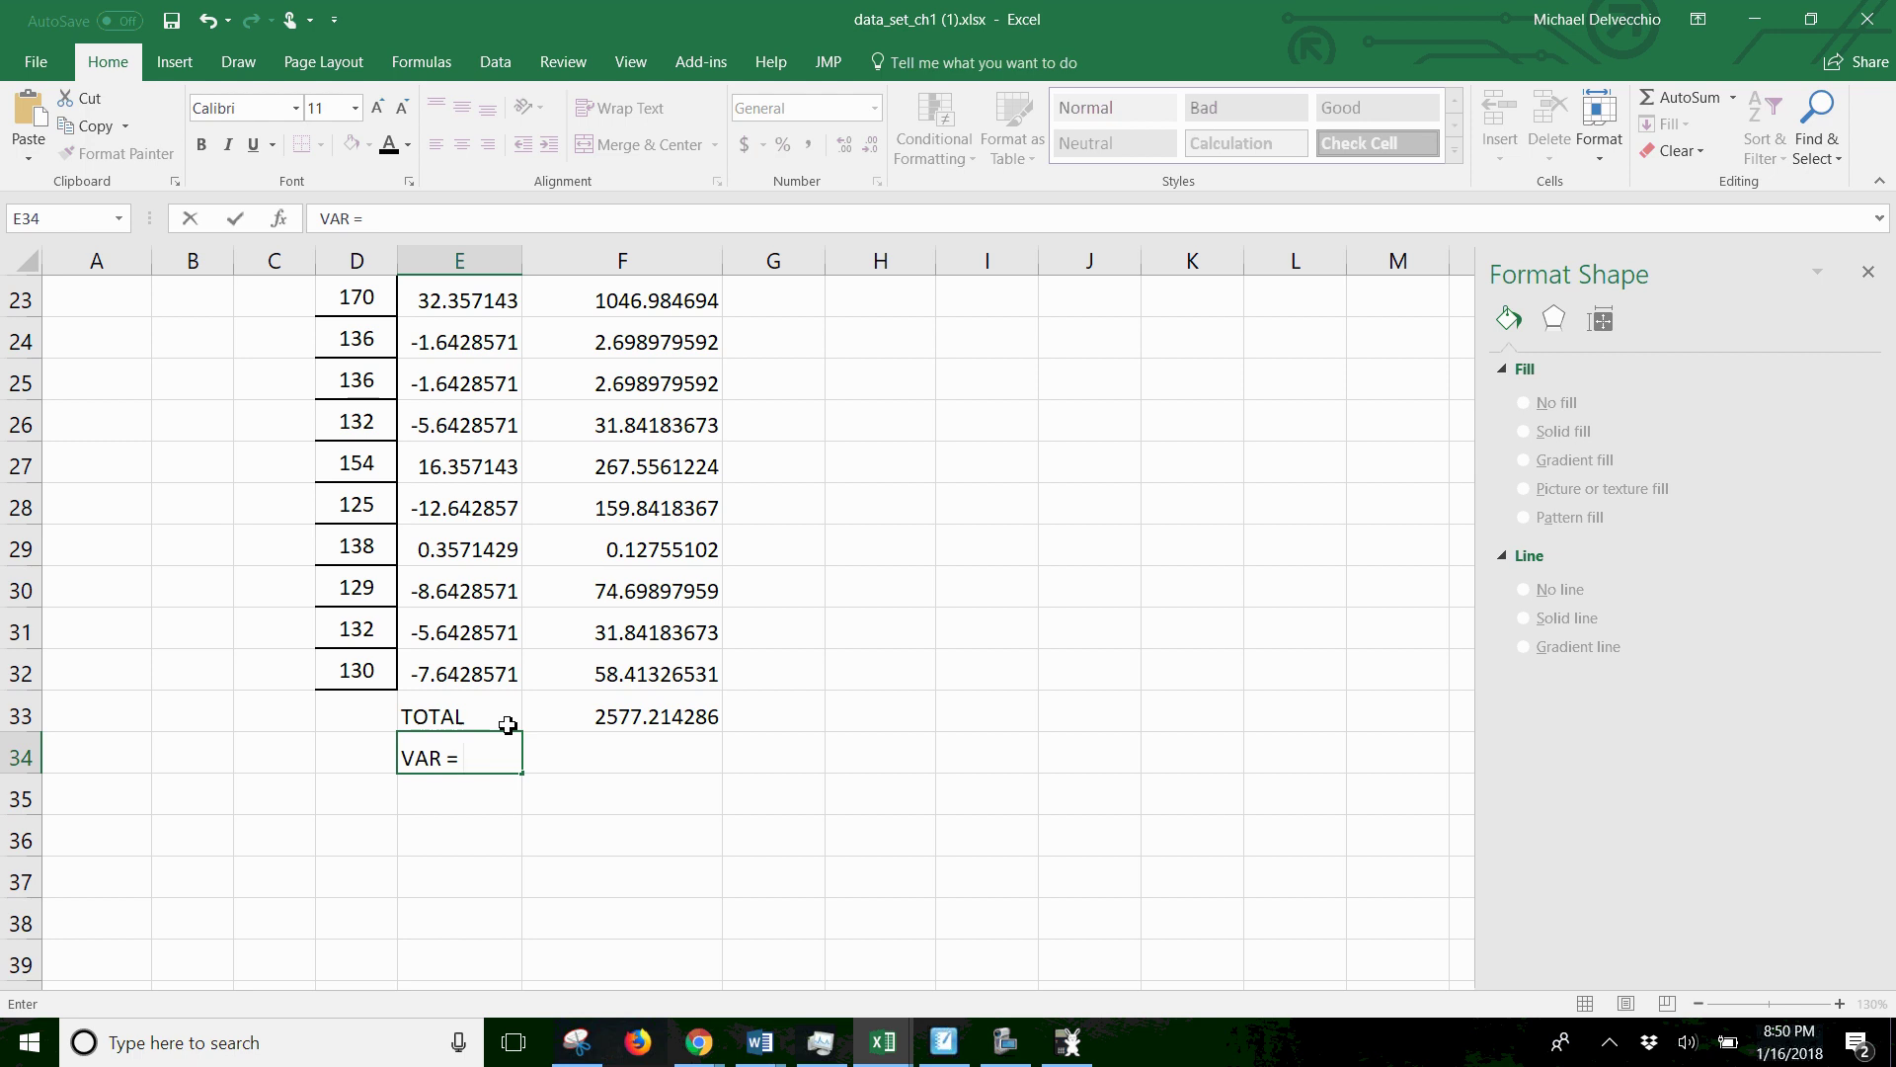
pyautogui.press('Tab')
pyautogui.write('=')
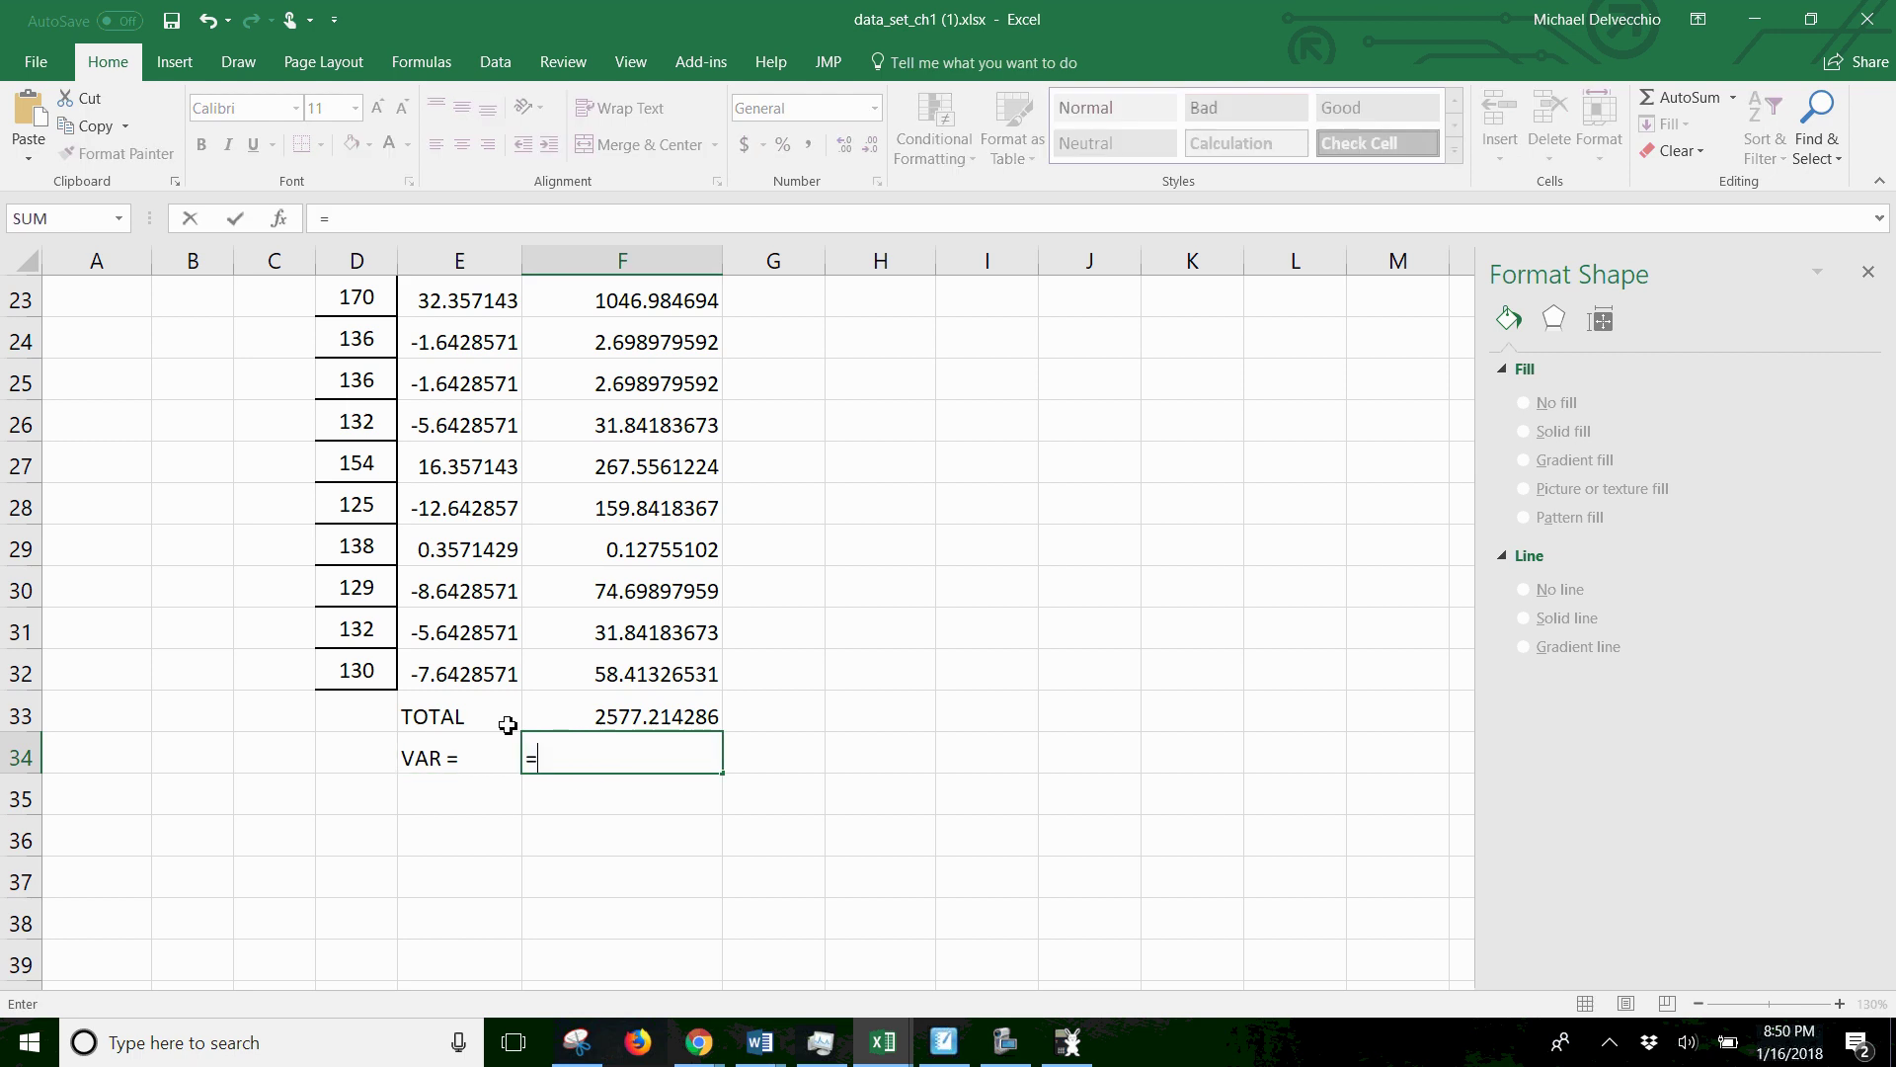
pyautogui.click(590, 703)
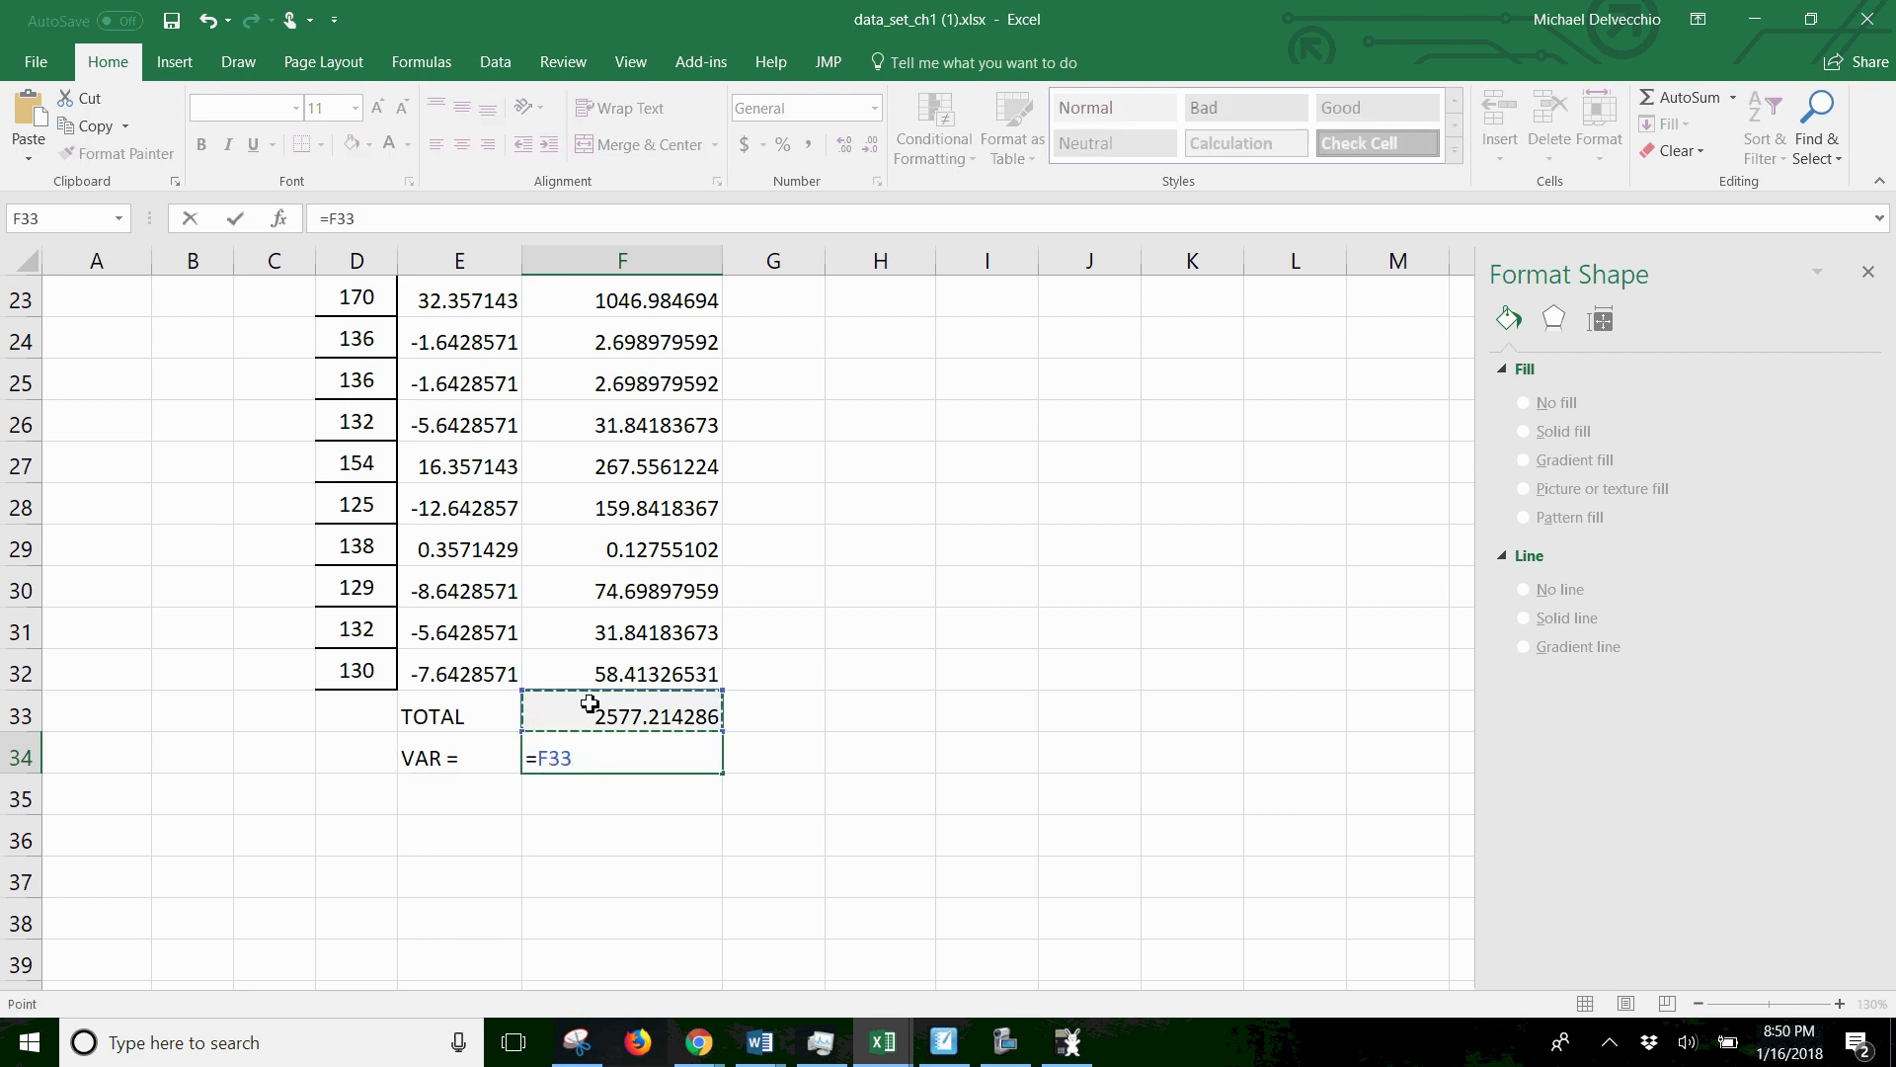
pyautogui.write('/13')
pyautogui.press('Return')
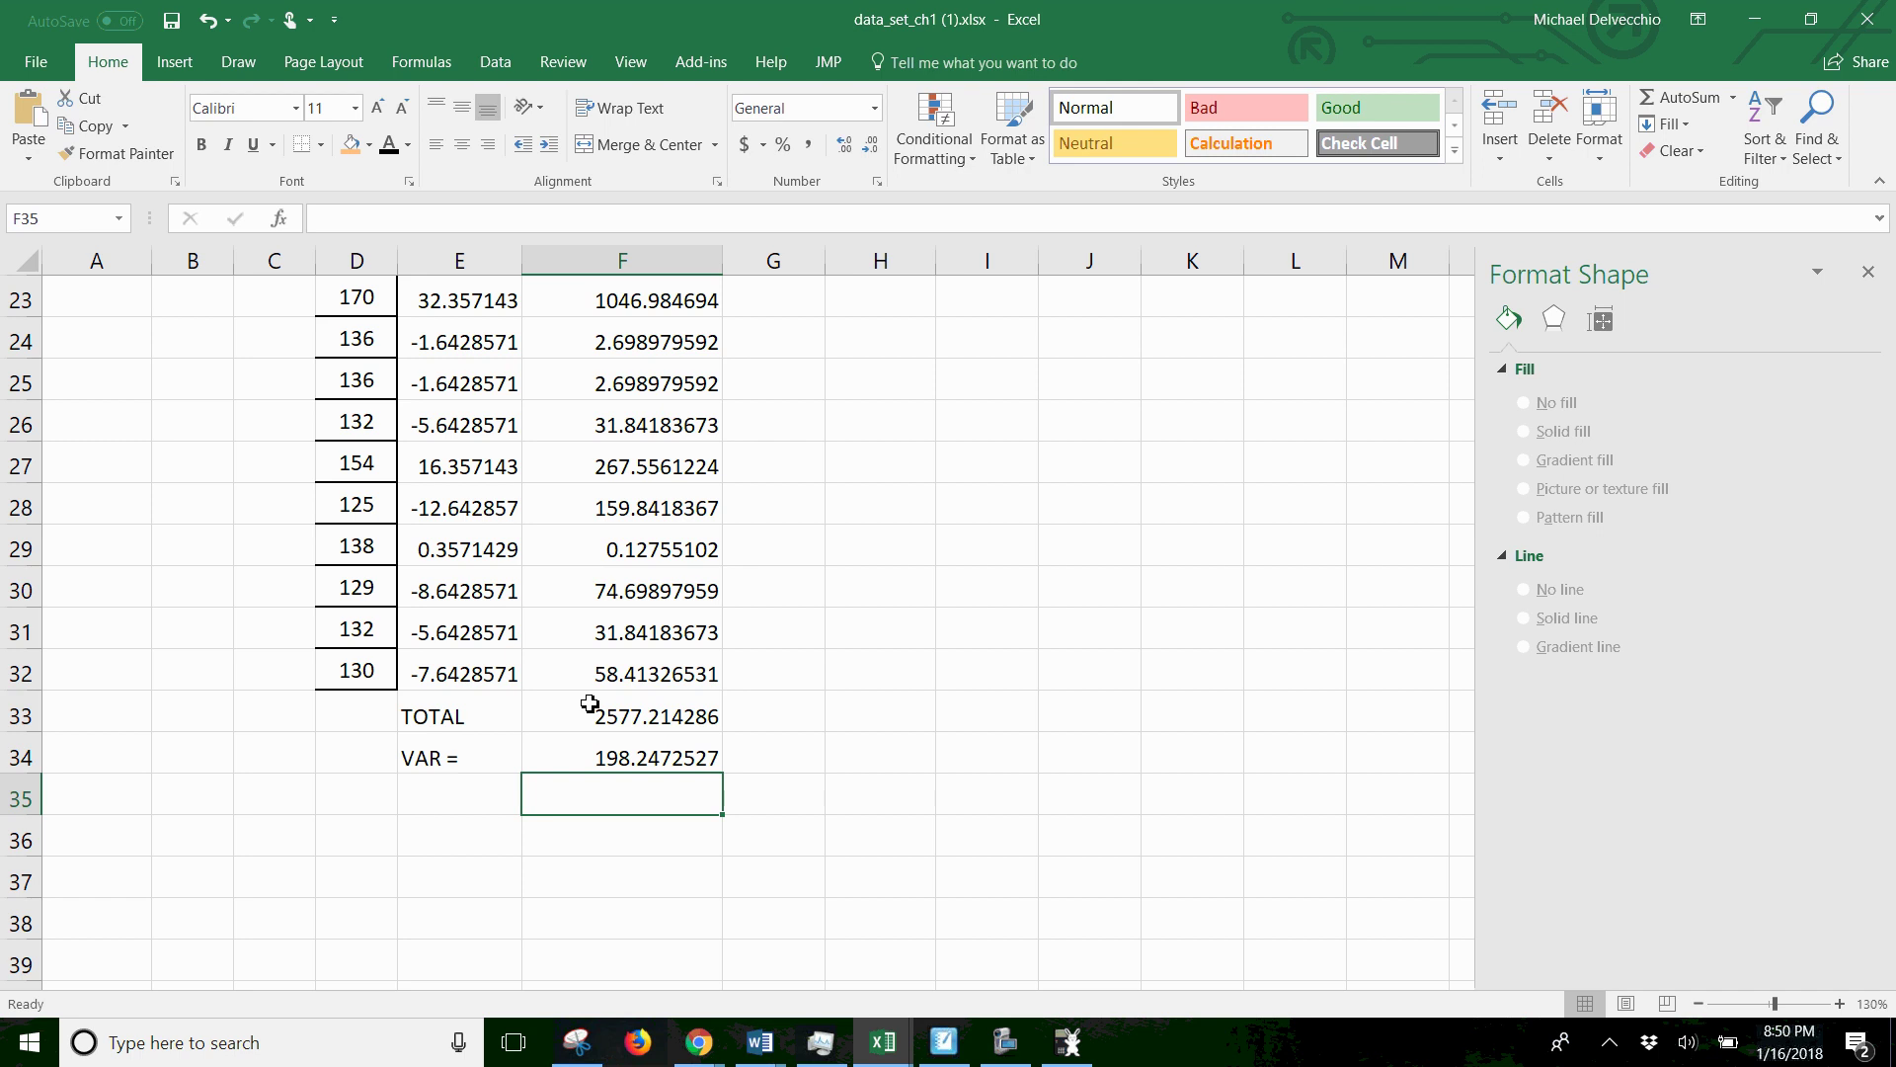
# - Label cell E35 "STD =" and compute the standard deviation in F35 as the square root of F34
pyautogui.click(424, 794)
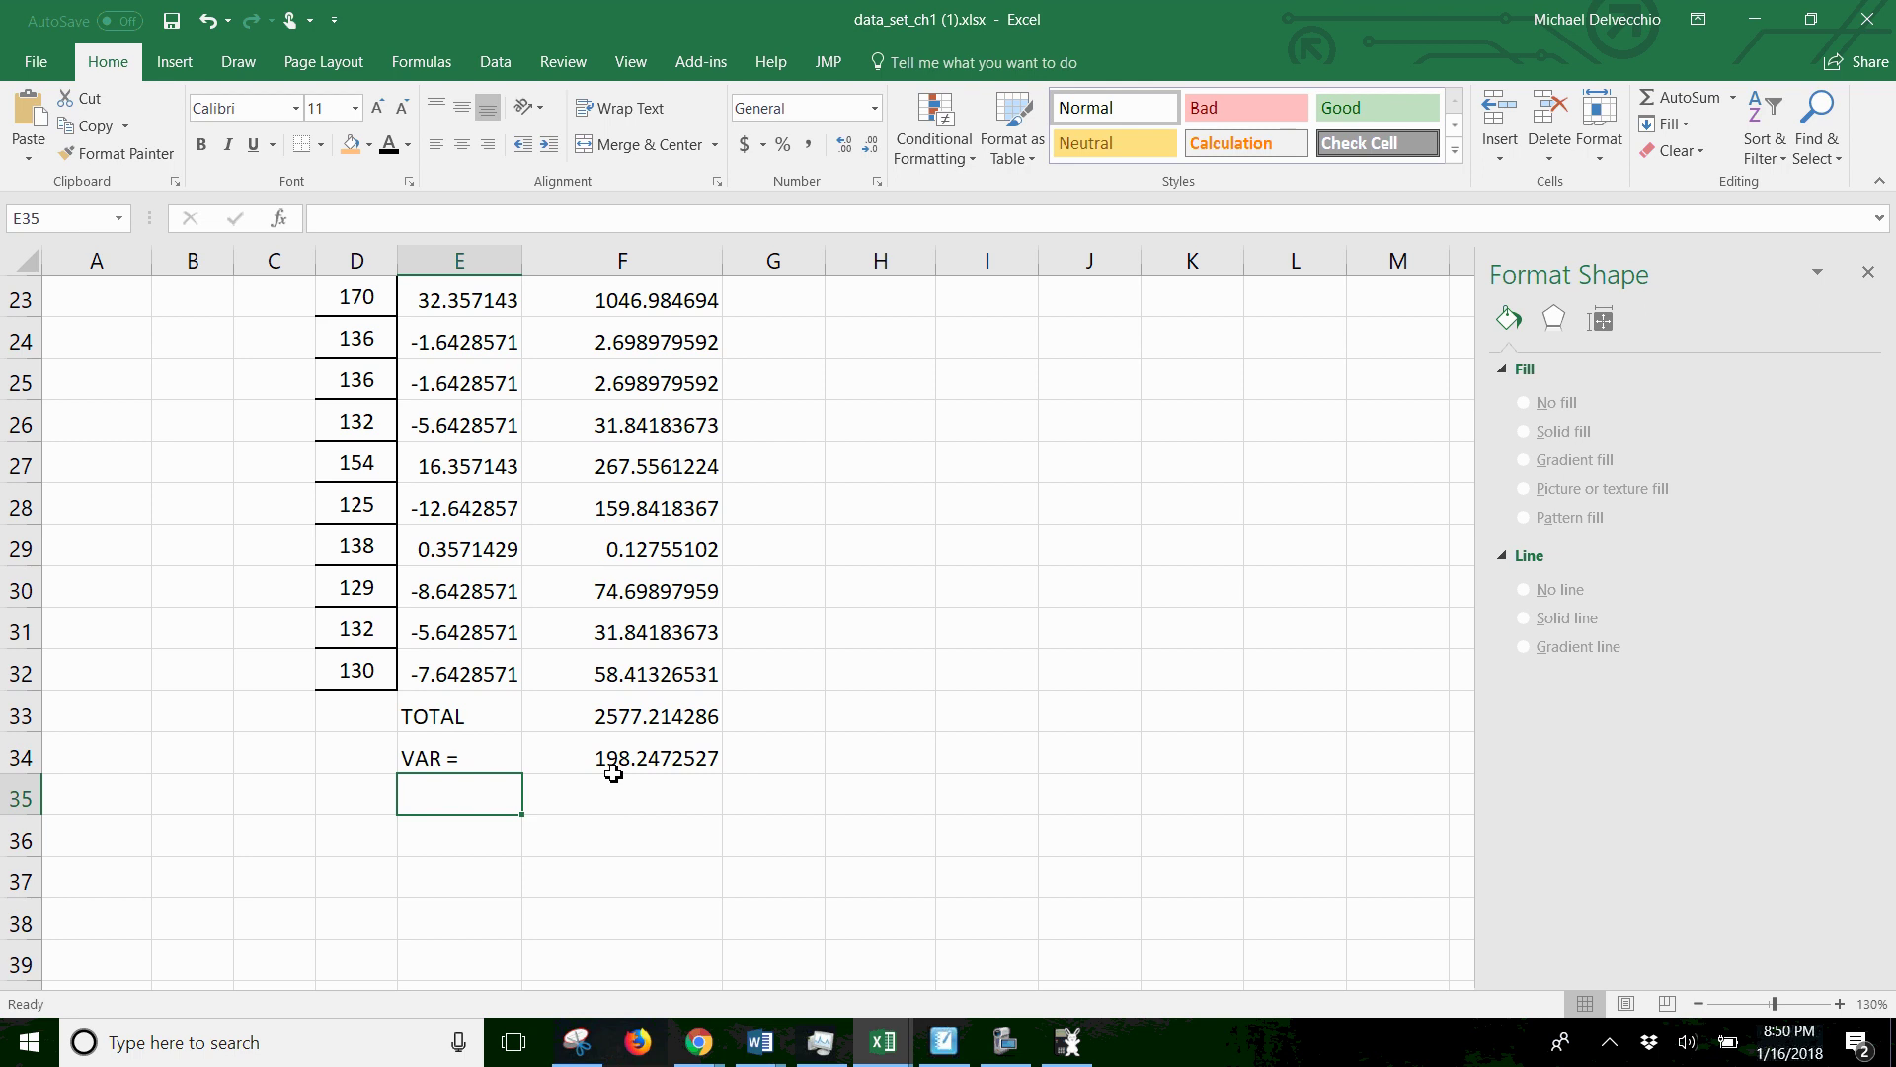
pyautogui.write('S')
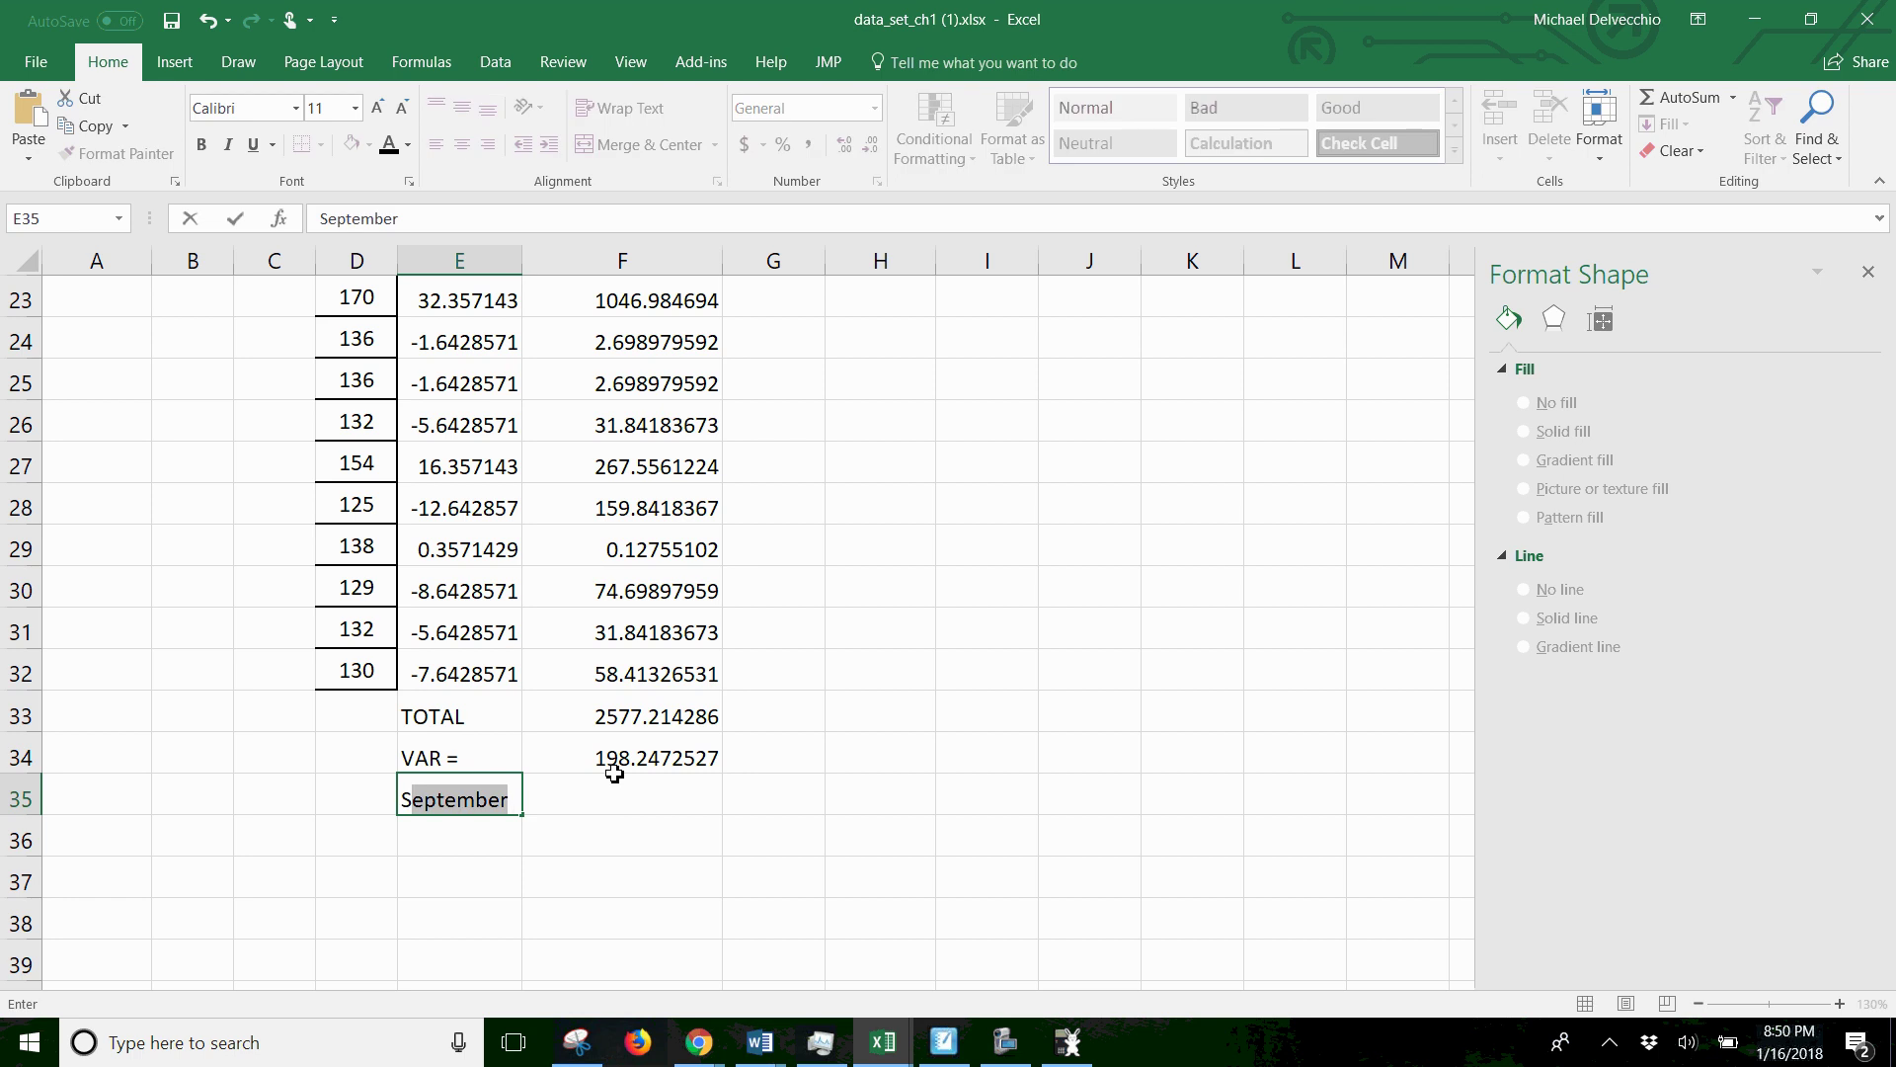
pyautogui.write('TD =')
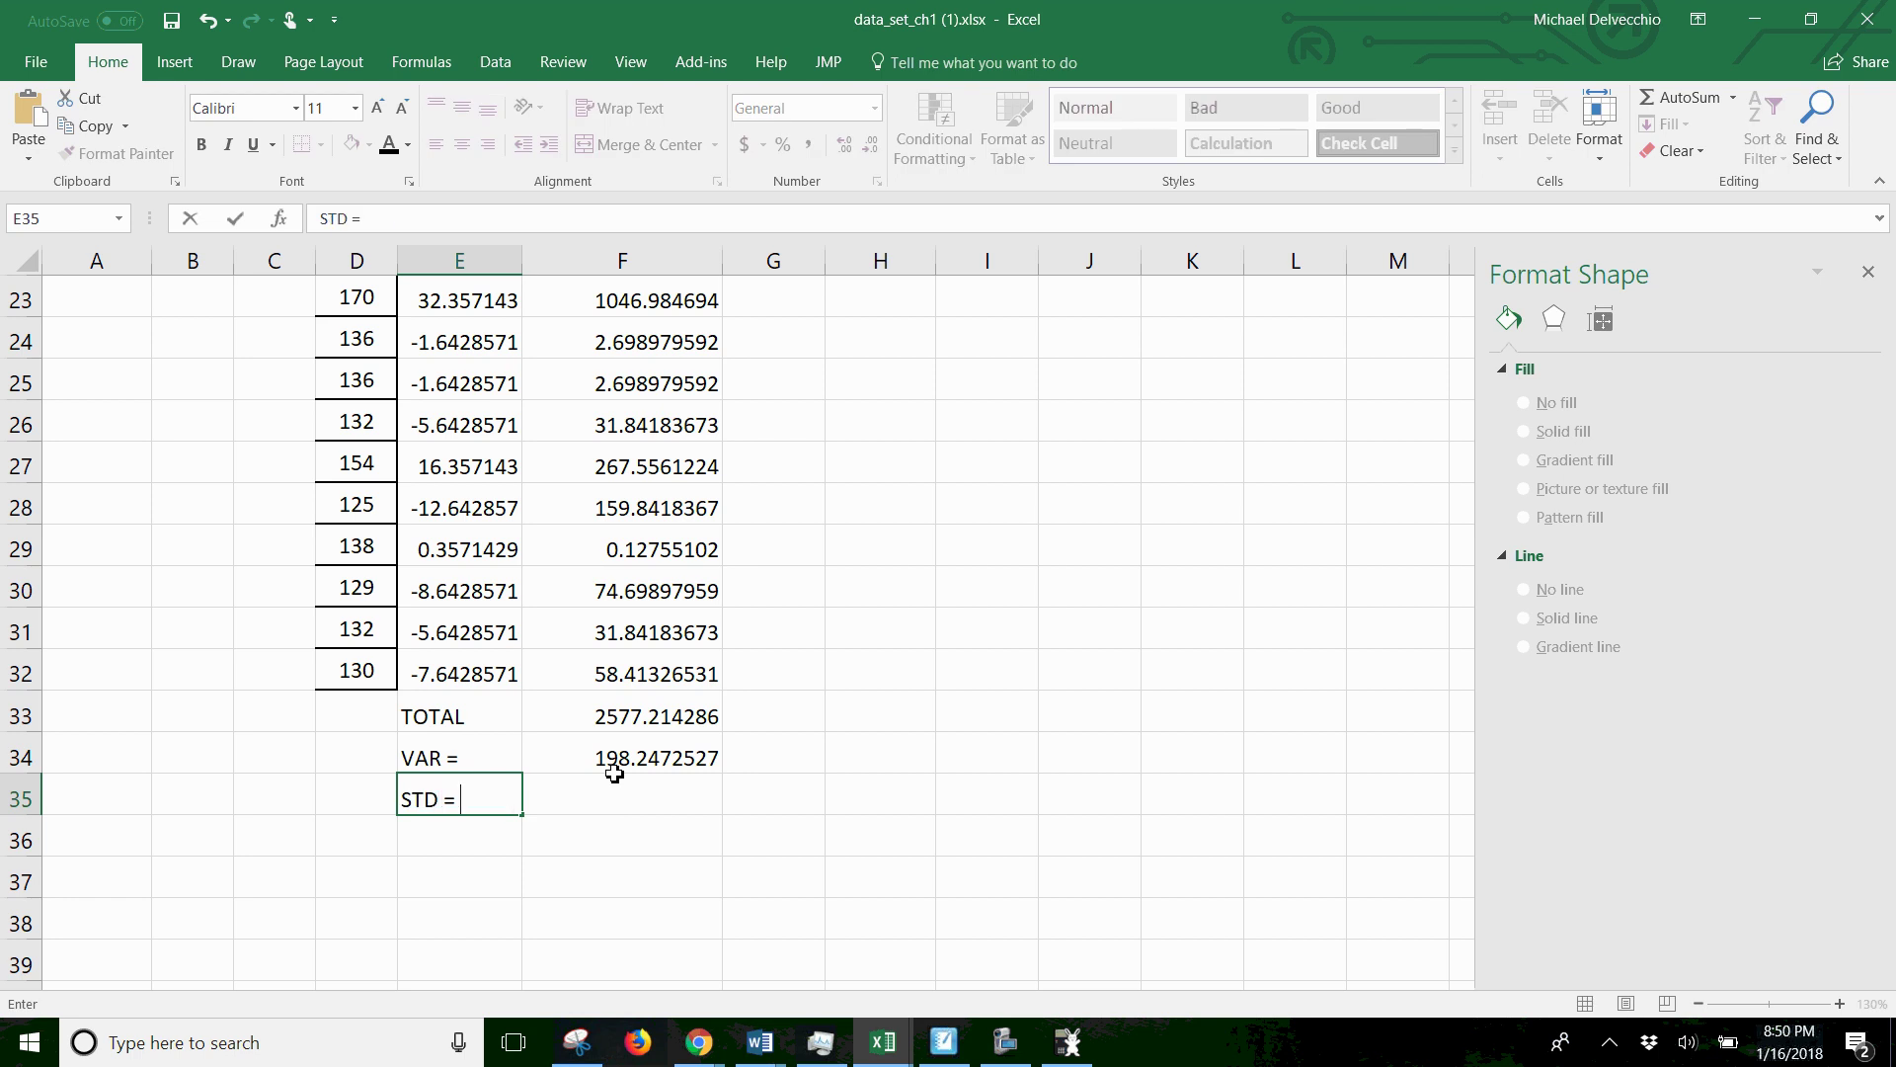
pyautogui.click(616, 782)
pyautogui.write('=sqrt(')
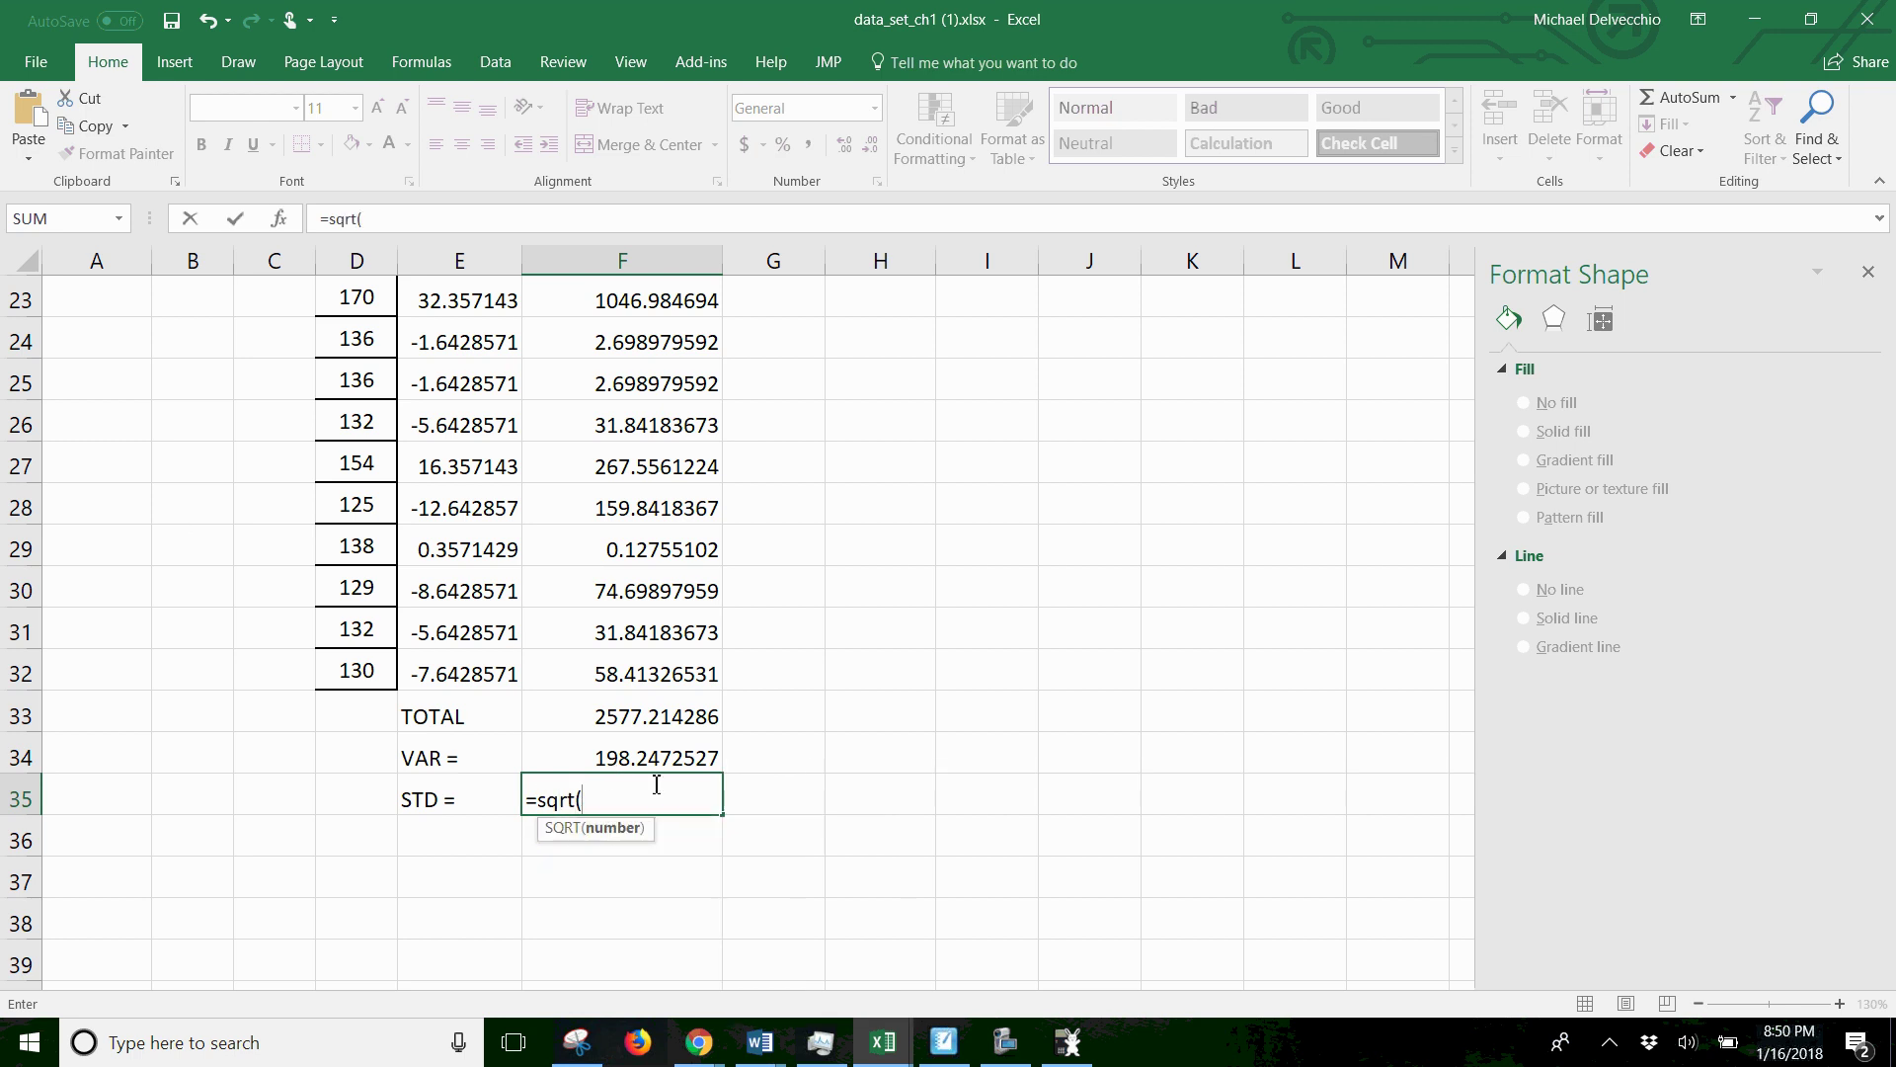
pyautogui.click(659, 754)
pyautogui.write(')')
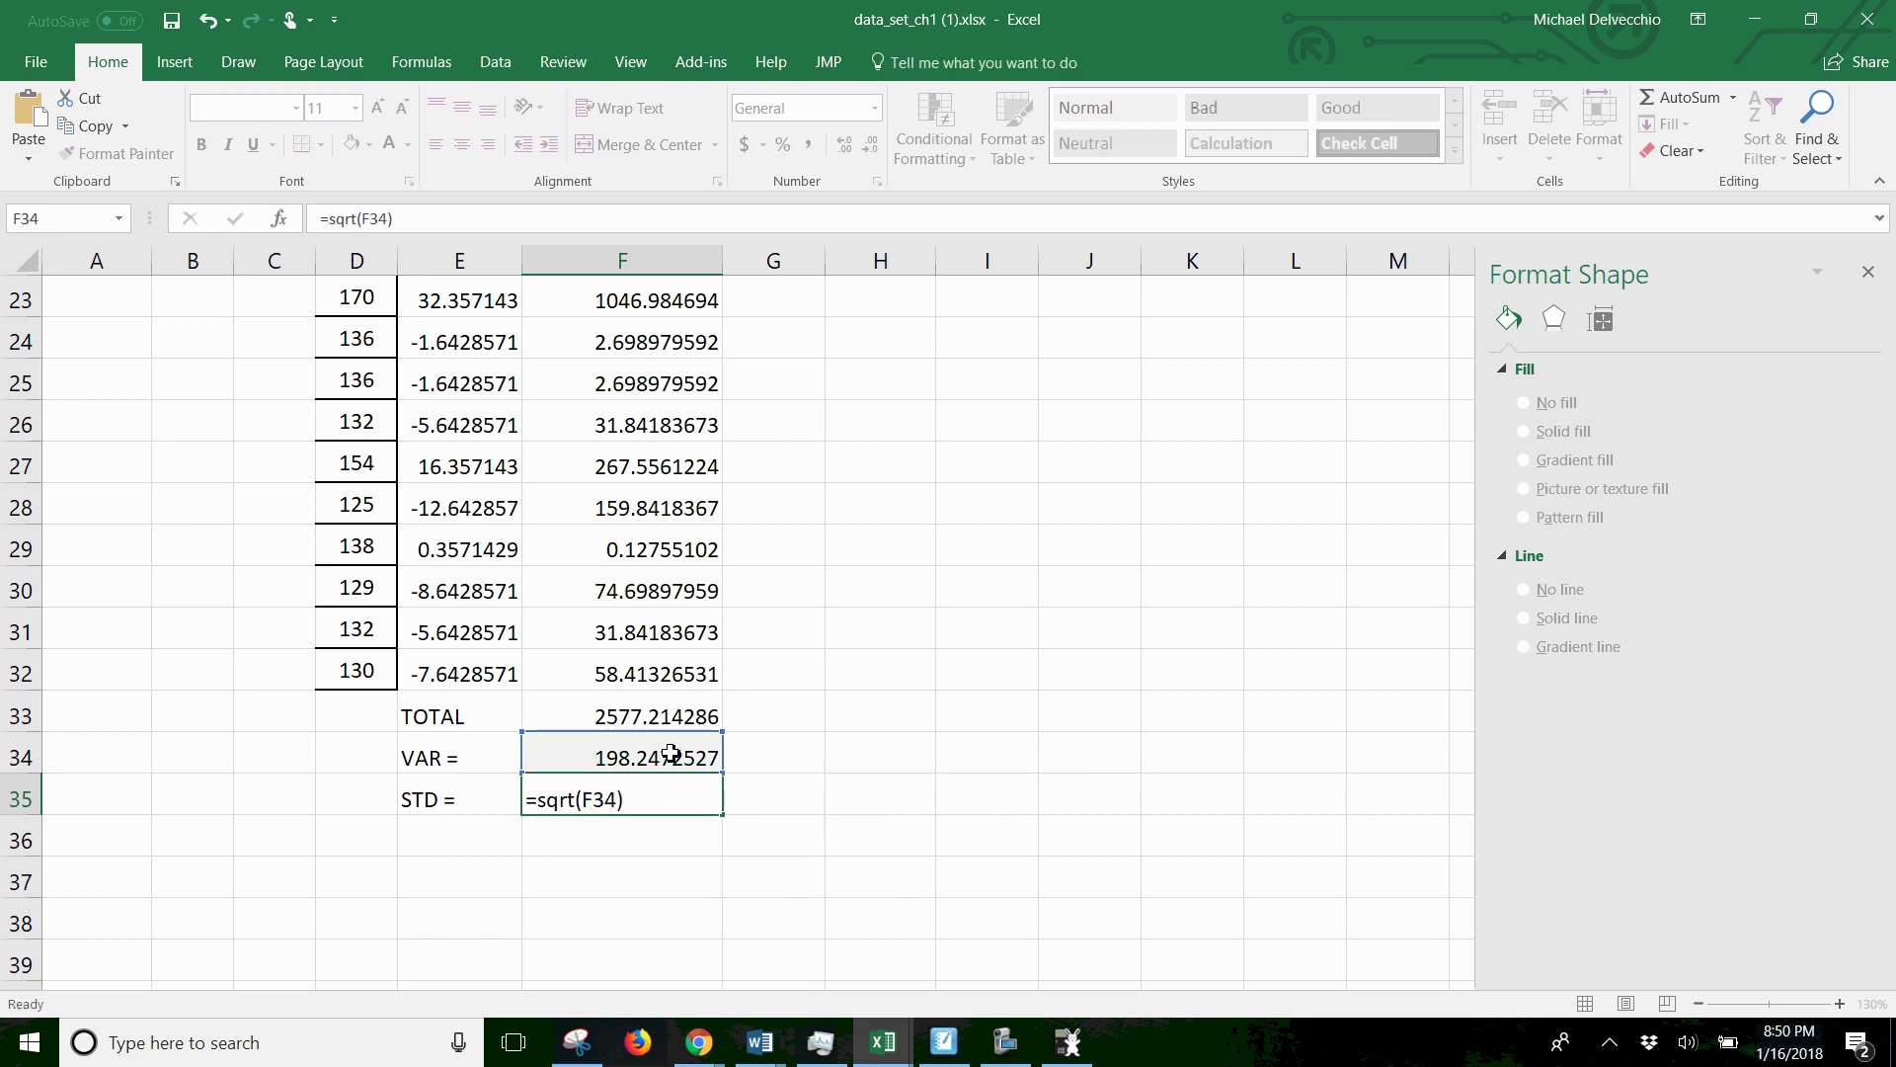
pyautogui.press('Return')
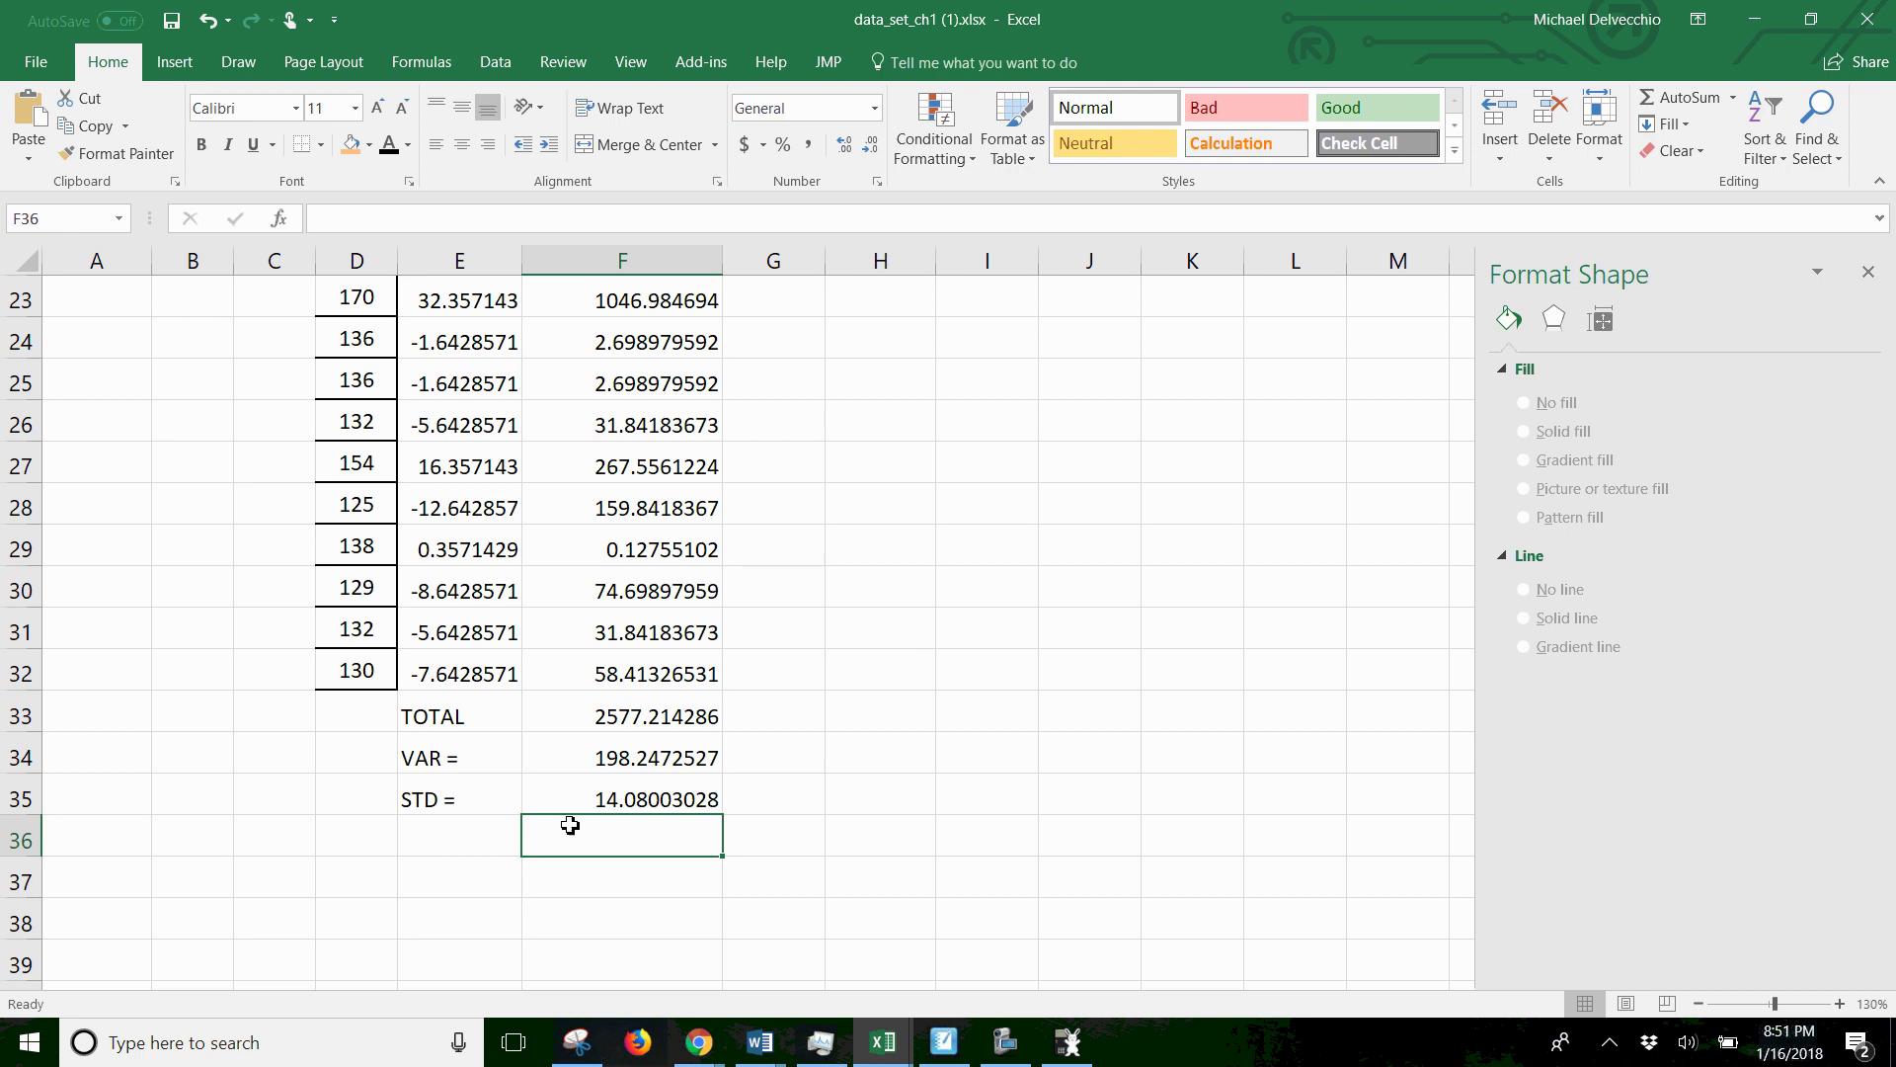
# - Enter a second "STD =" label in cell E36, below the first standard deviation label
pyautogui.scroll(2, 740, 838)
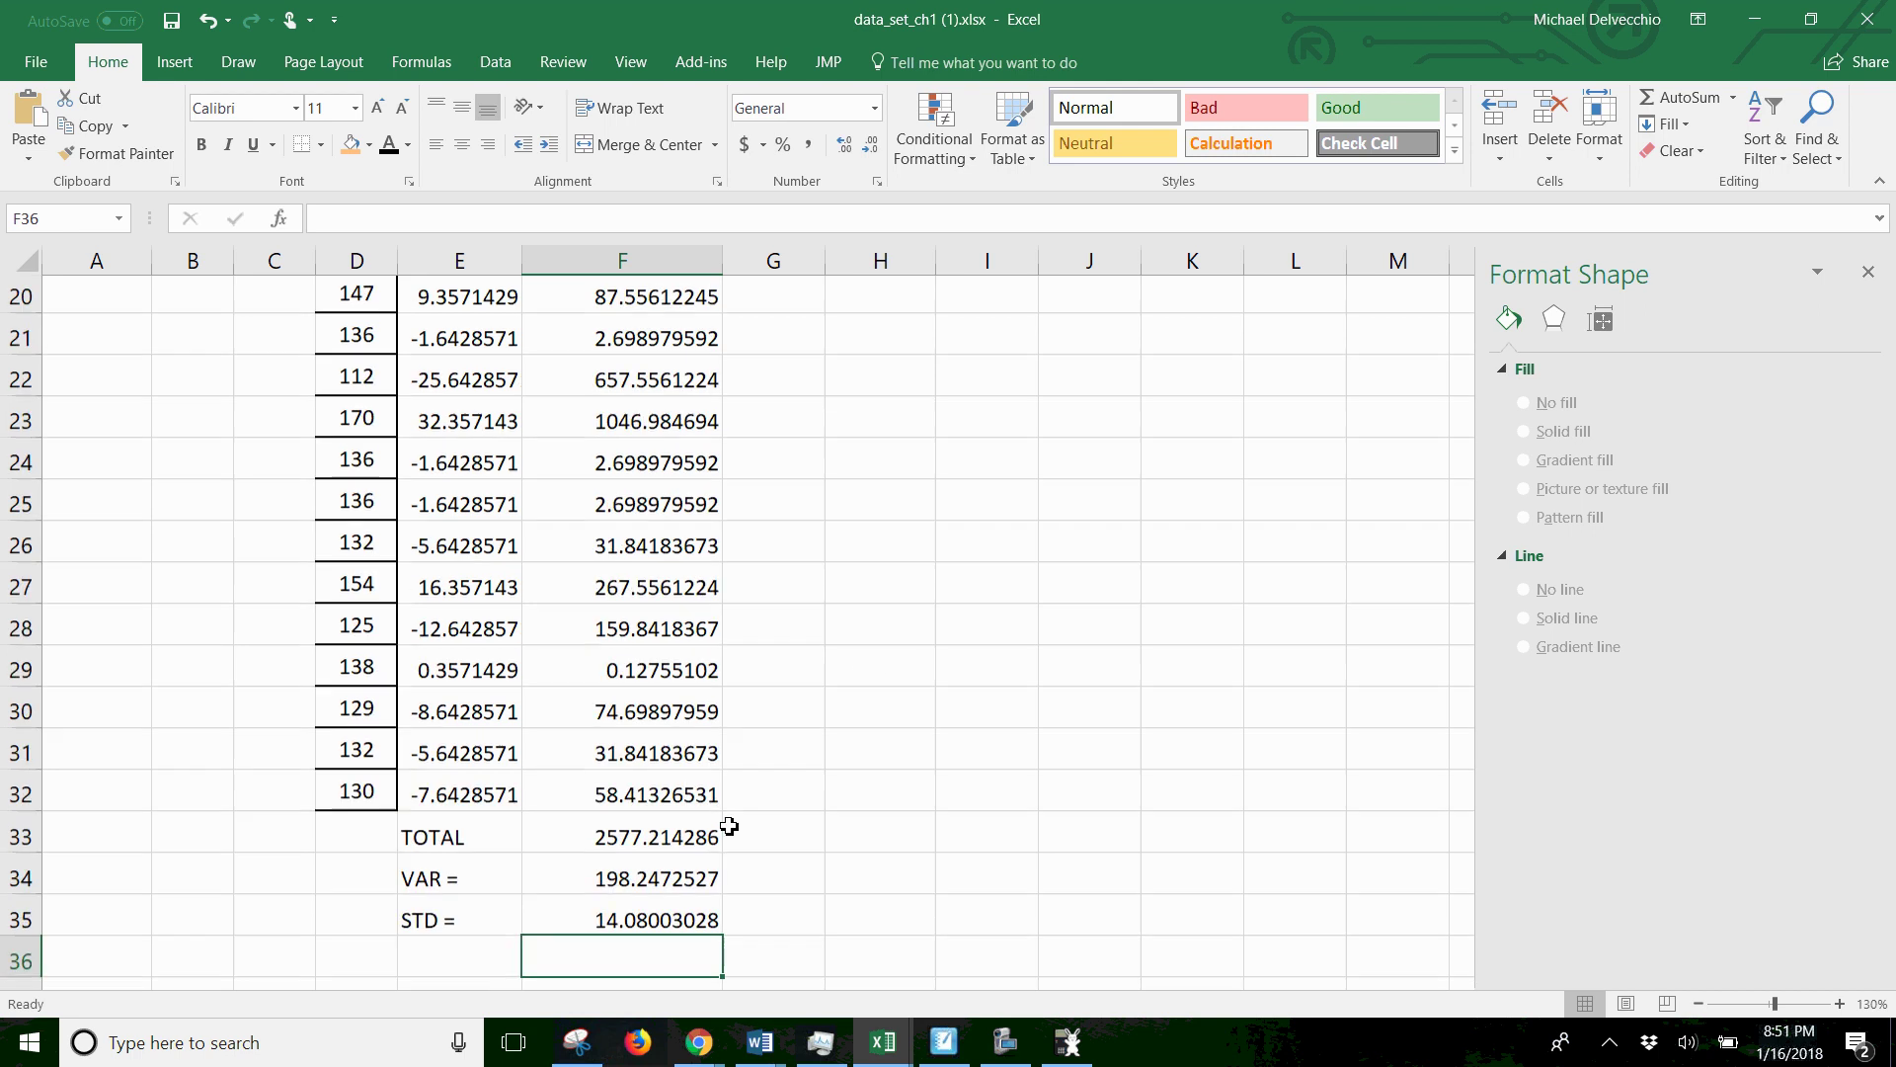
pyautogui.scroll(-2, 744, 839)
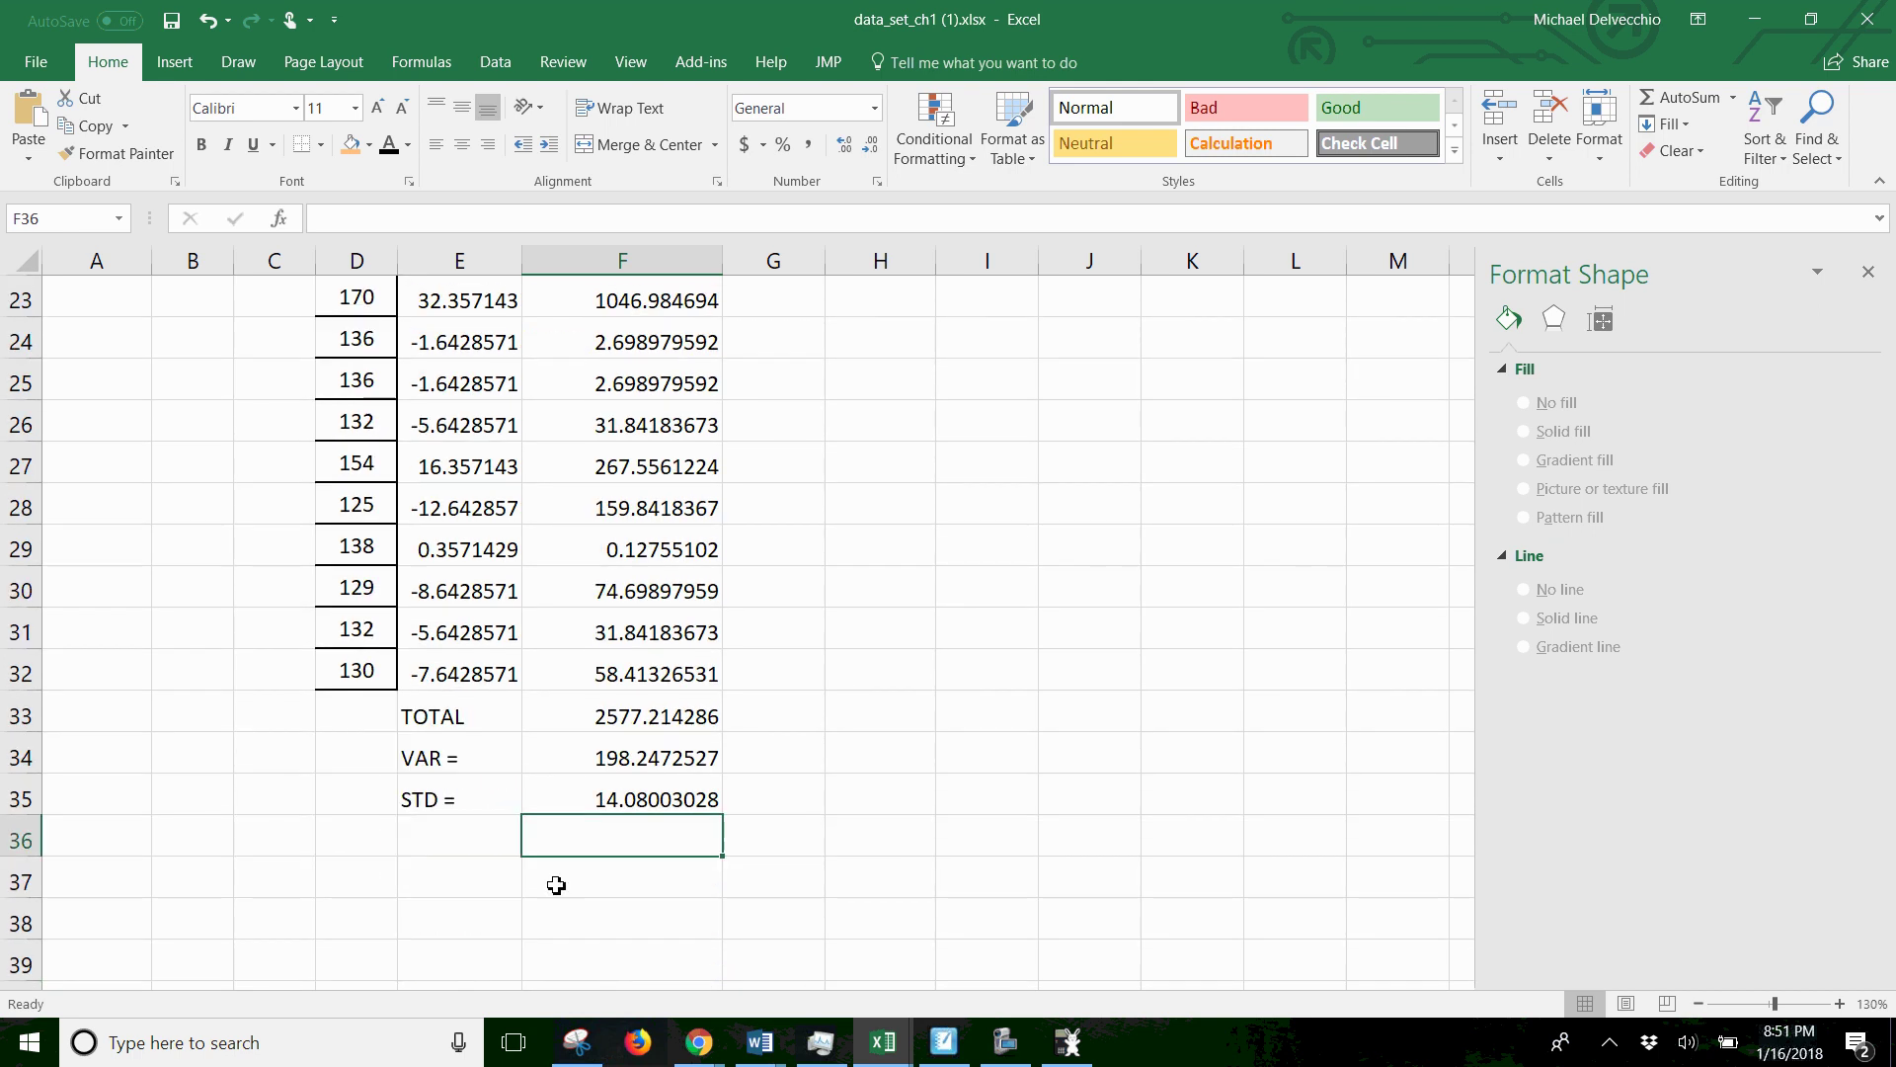
pyautogui.click(486, 852)
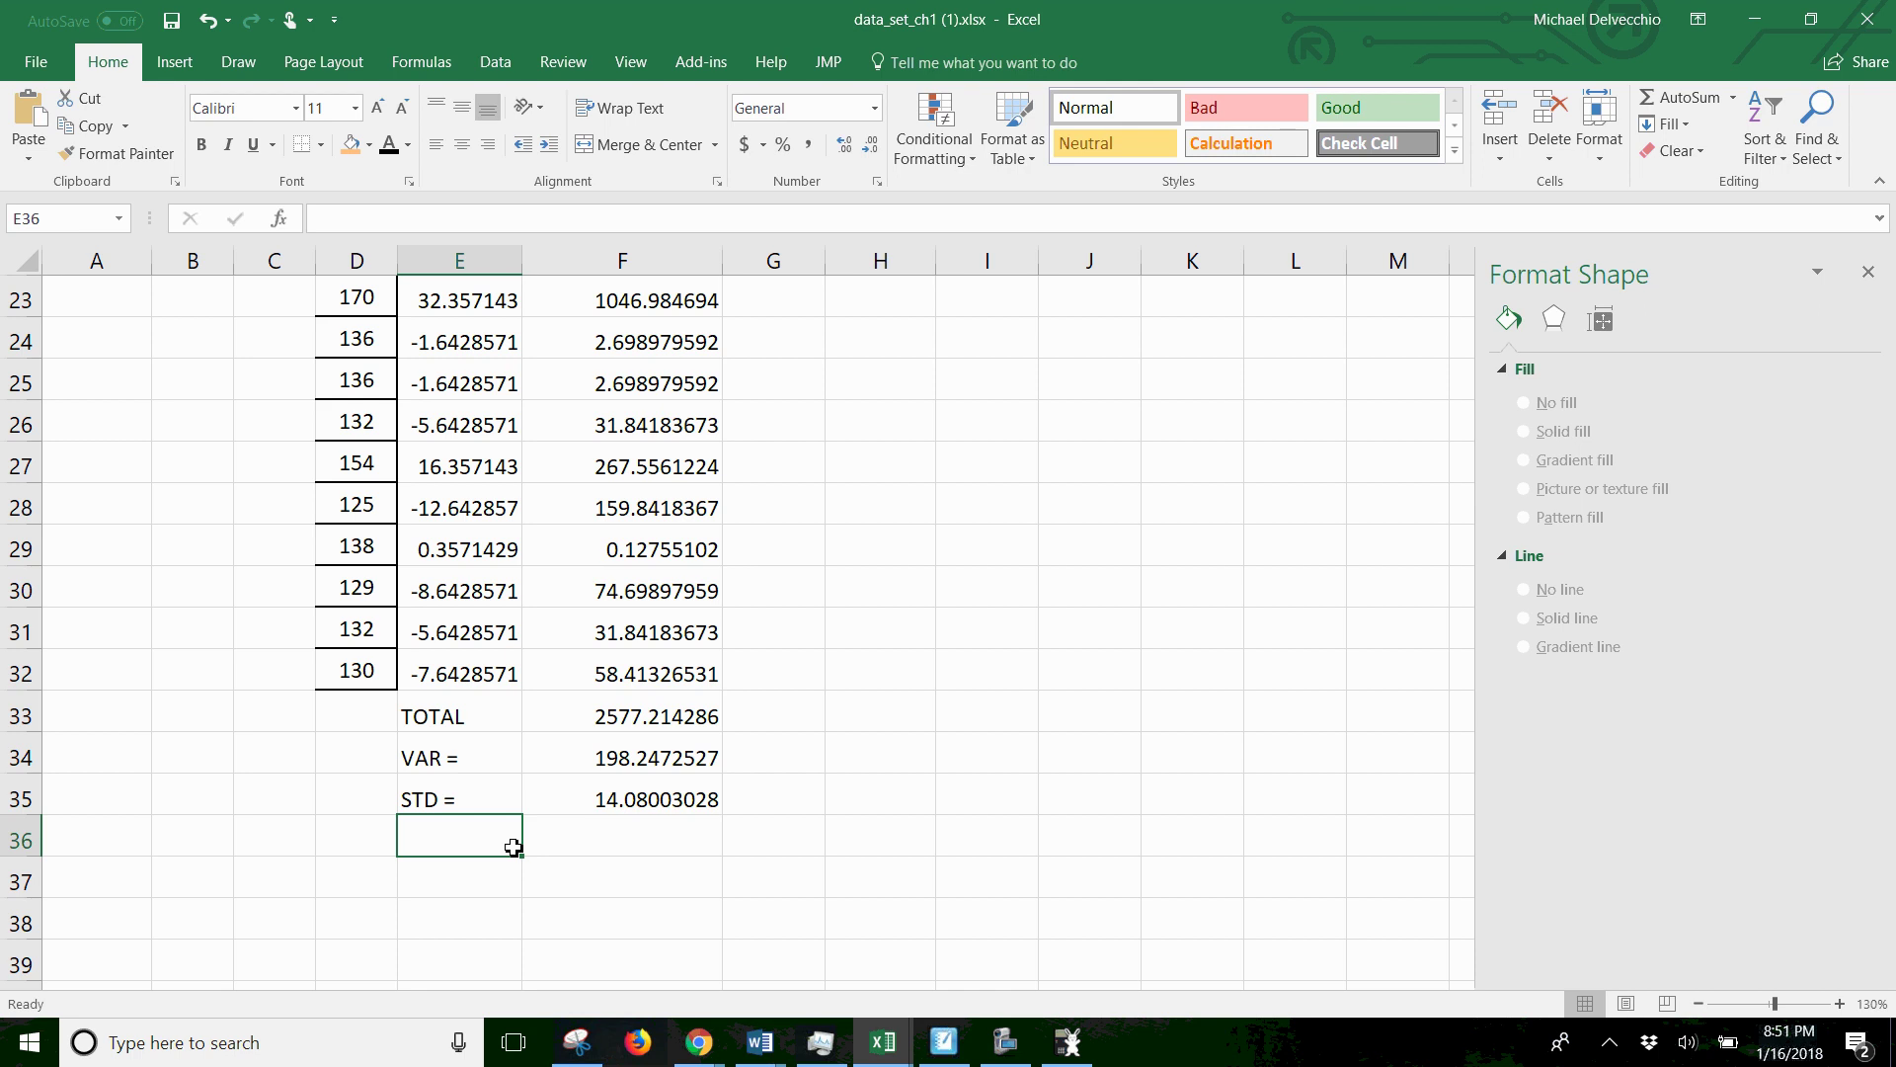
pyautogui.write('ST')
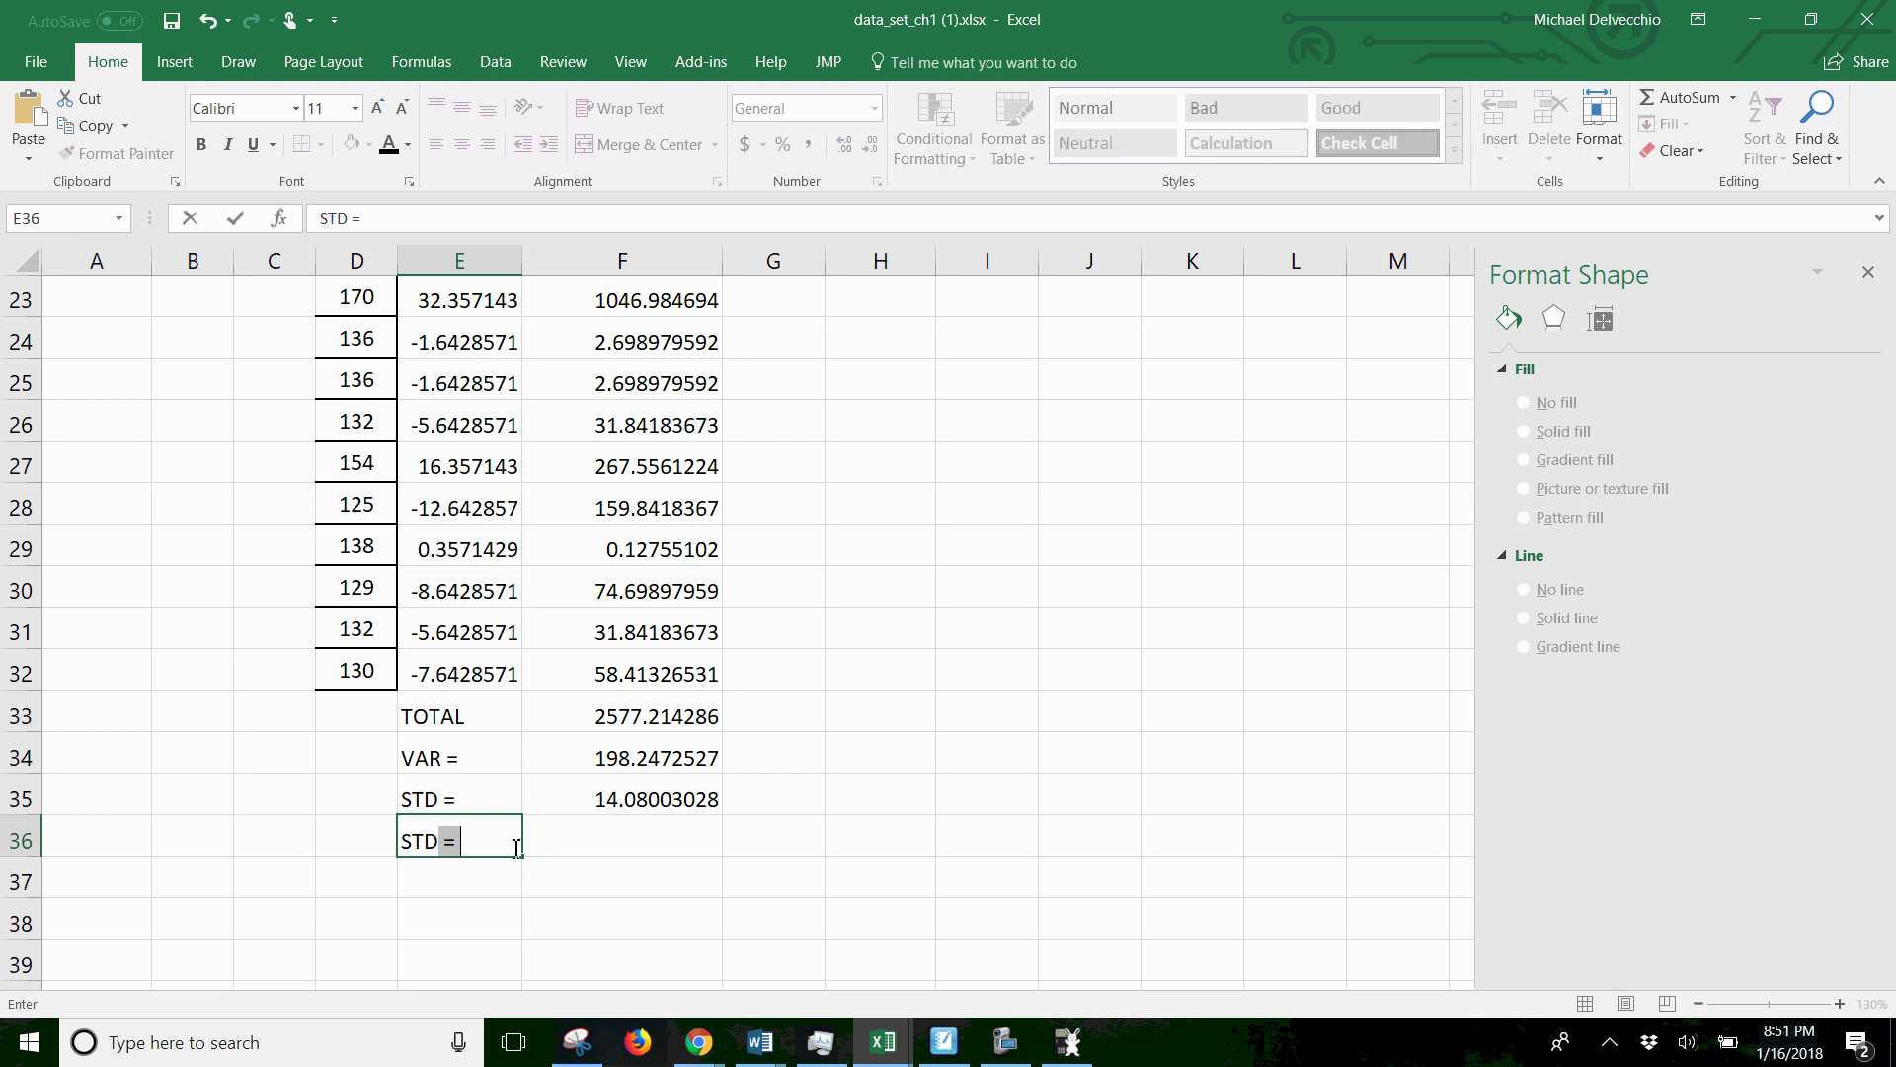
pyautogui.write('D')
pyautogui.press('Tab')
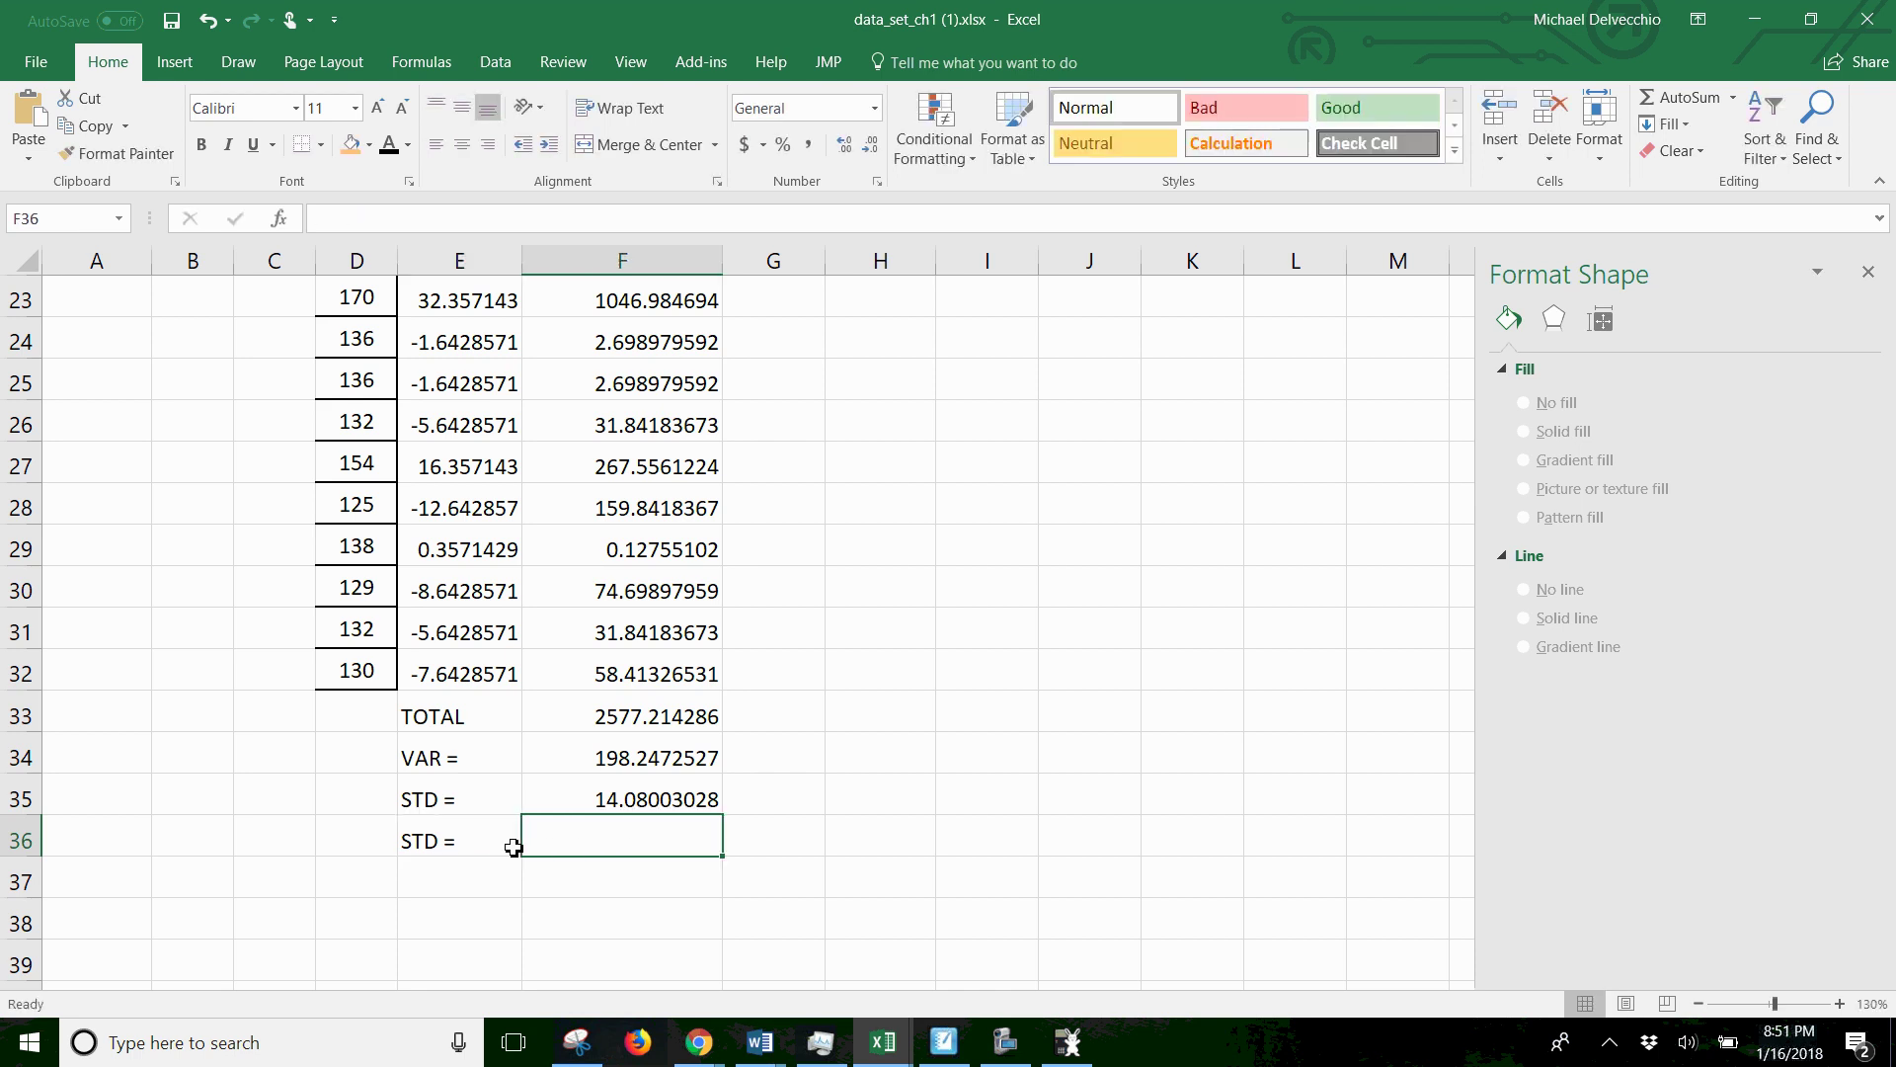
# - Calculate the sample standard deviation of the x values D19:D32 in cell F36 with the STDEV.S function
pyautogui.write('=')
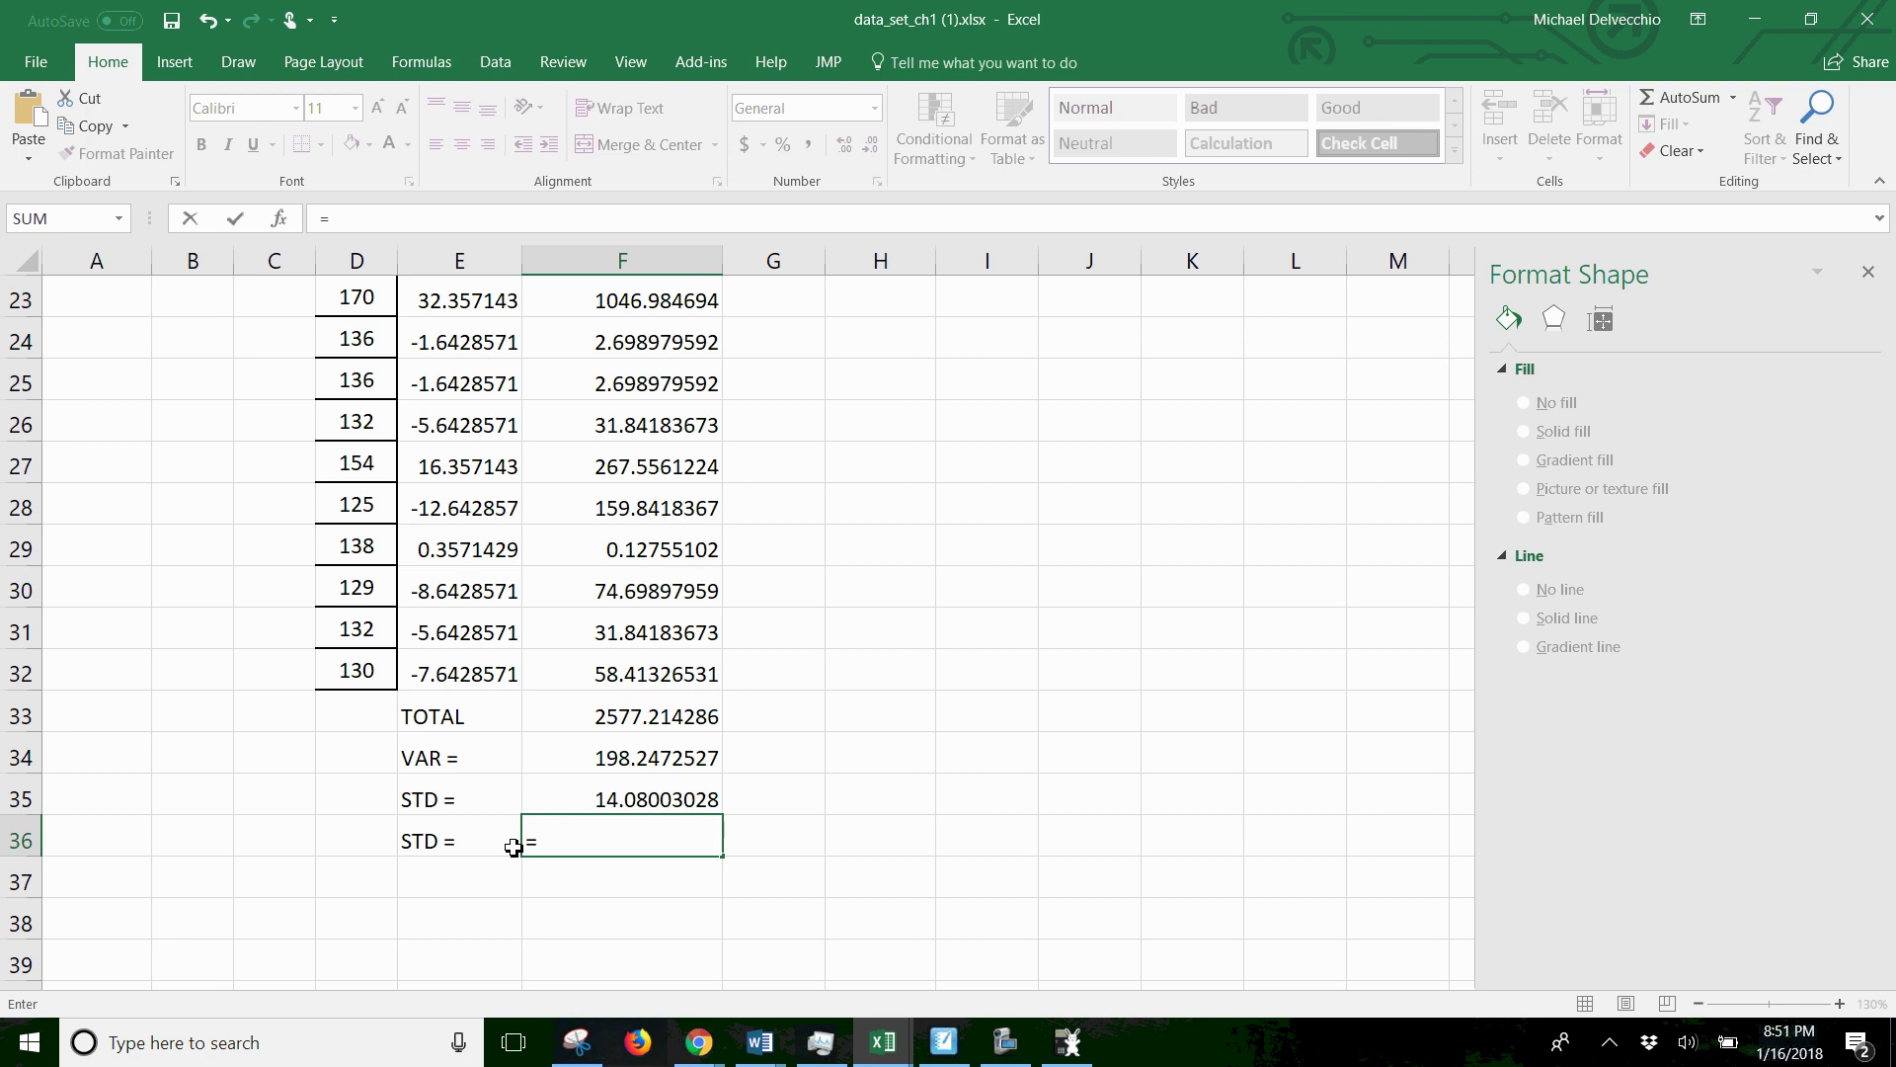
pyautogui.write('st')
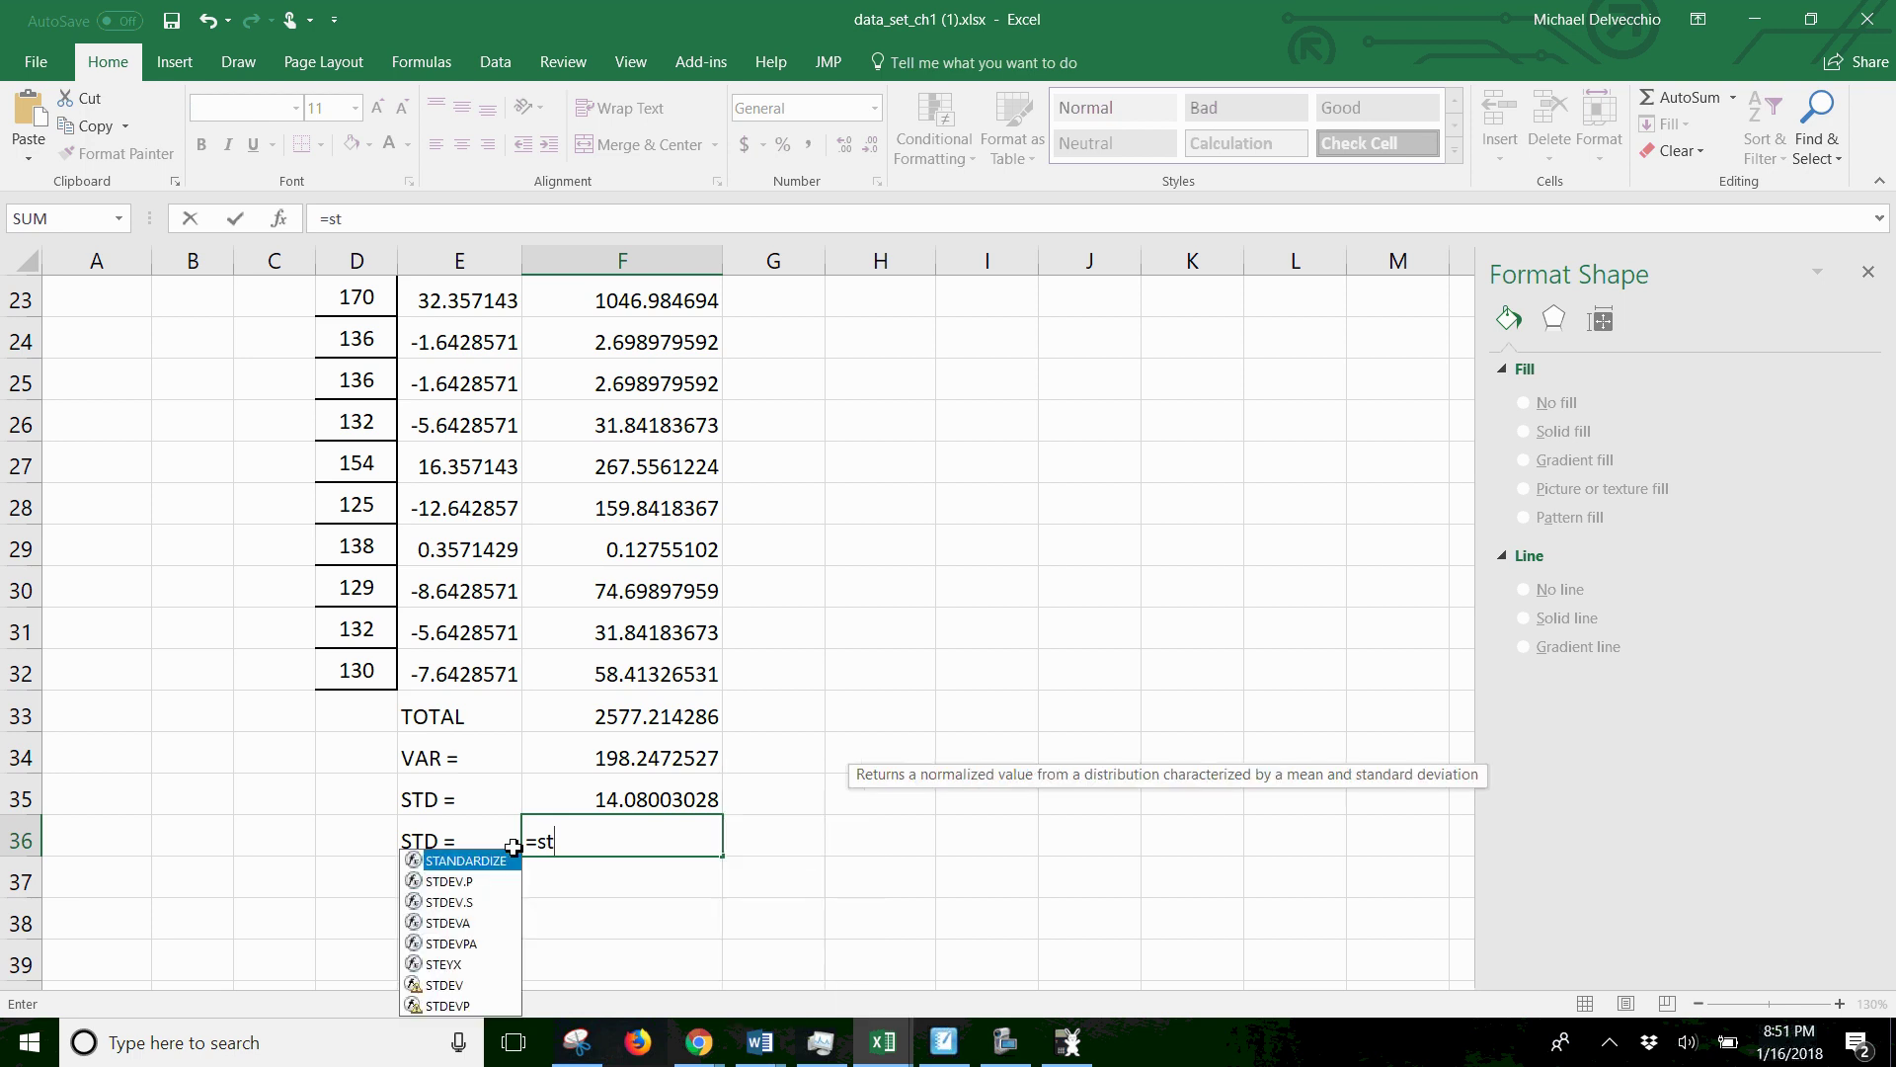
pyautogui.write('dev')
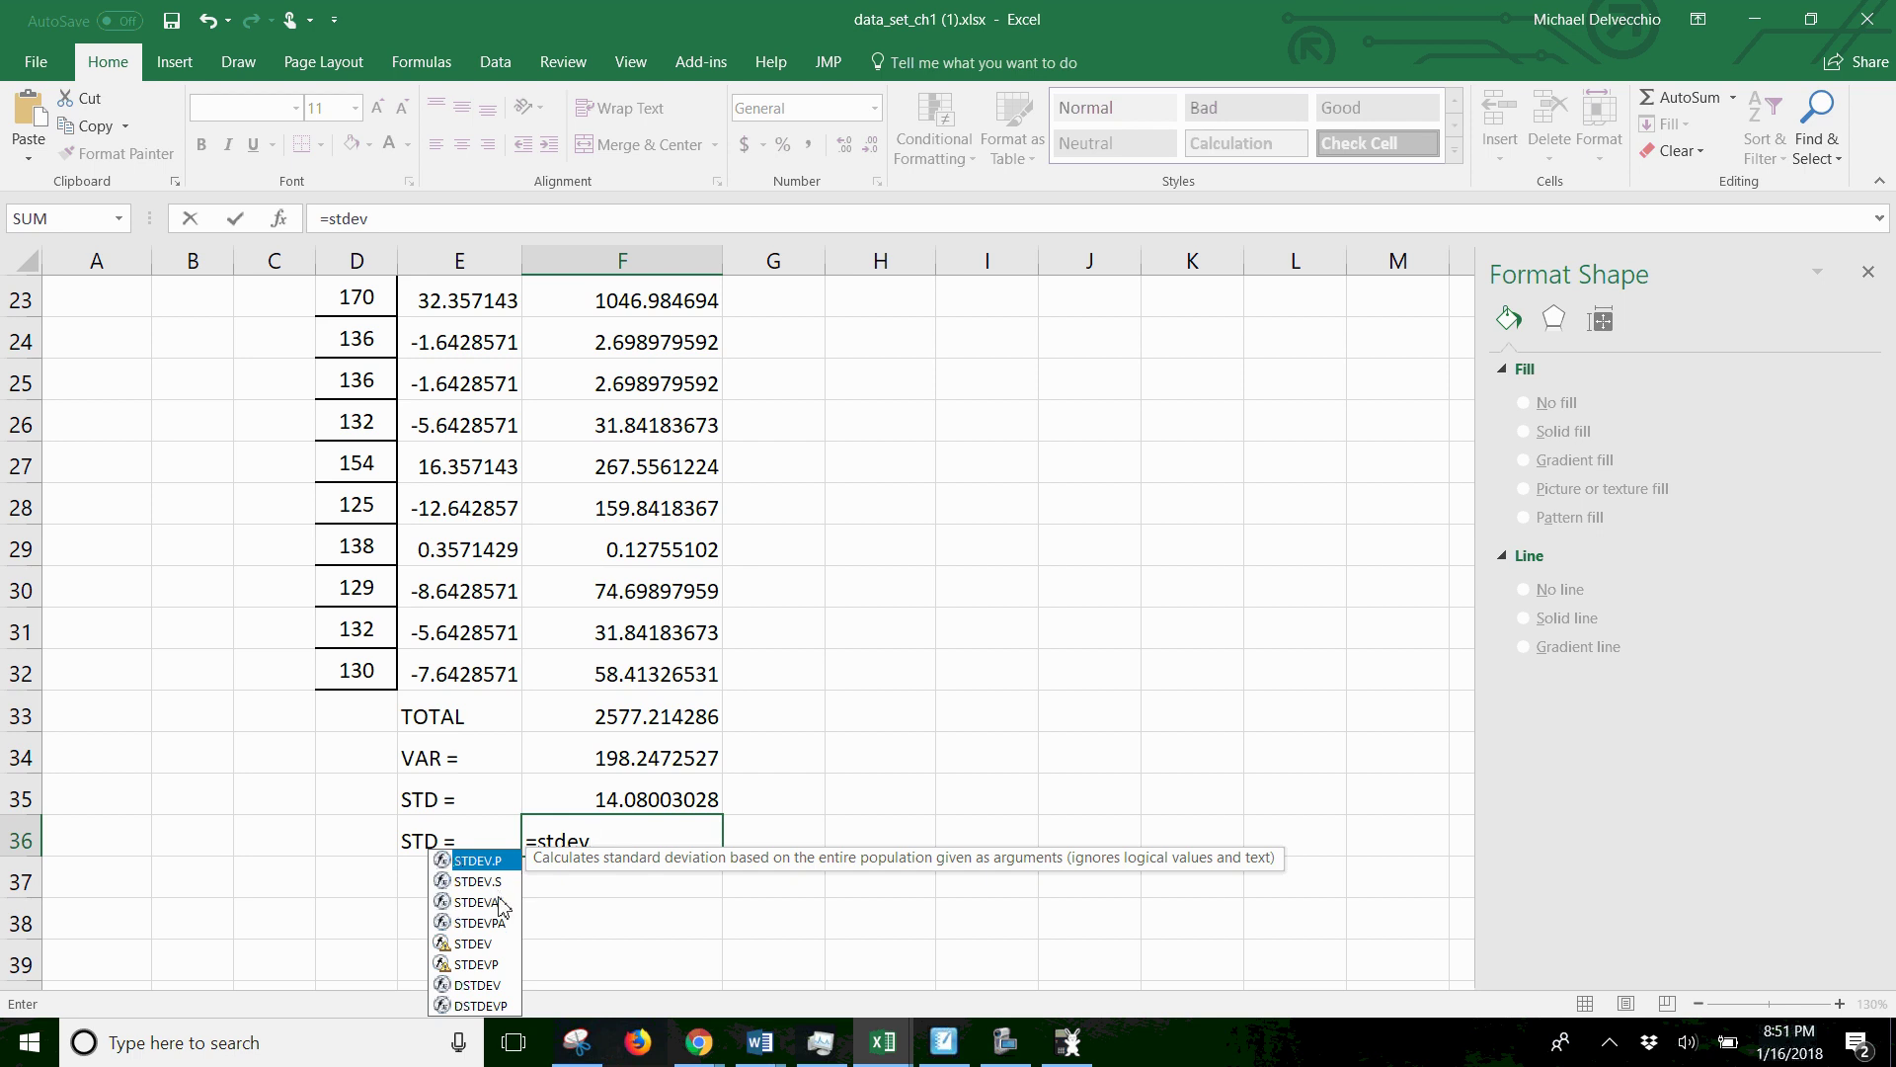
pyautogui.doubleClick(499, 894)
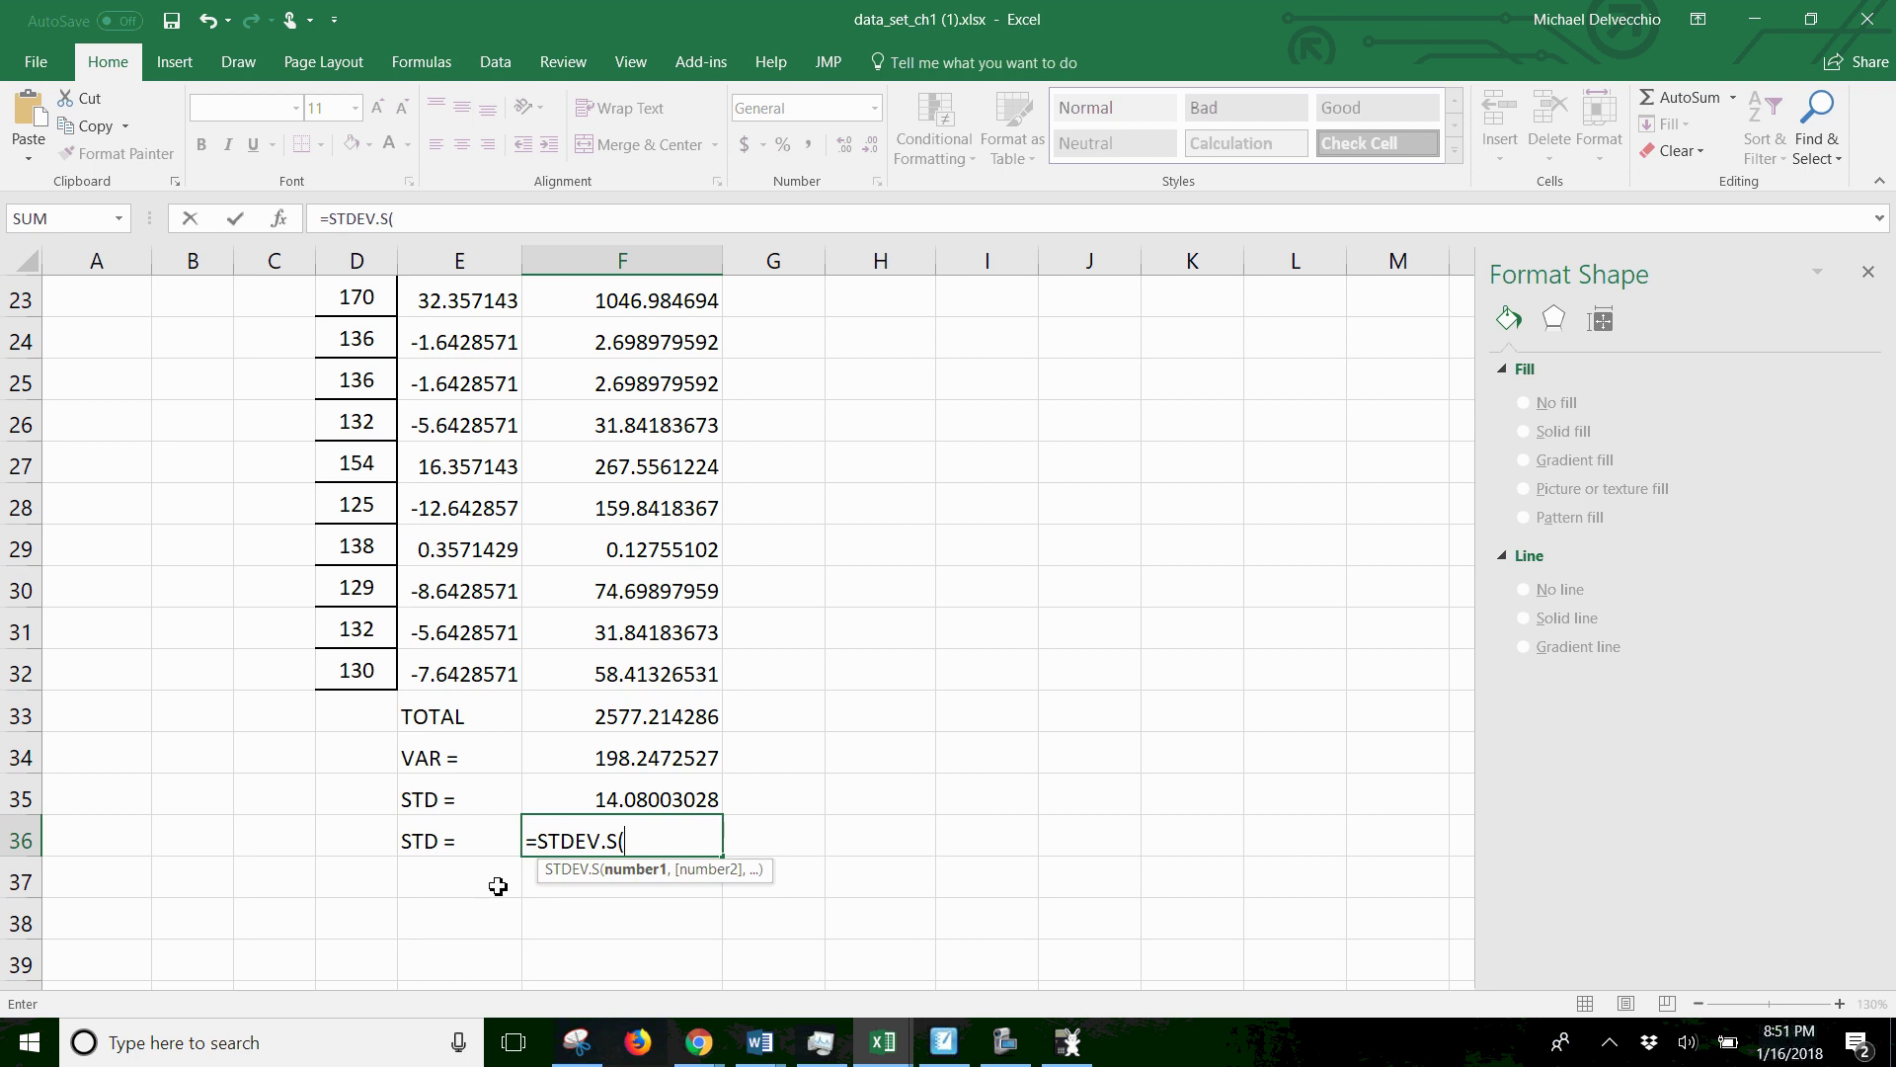
pyautogui.scroll(2, 455, 548)
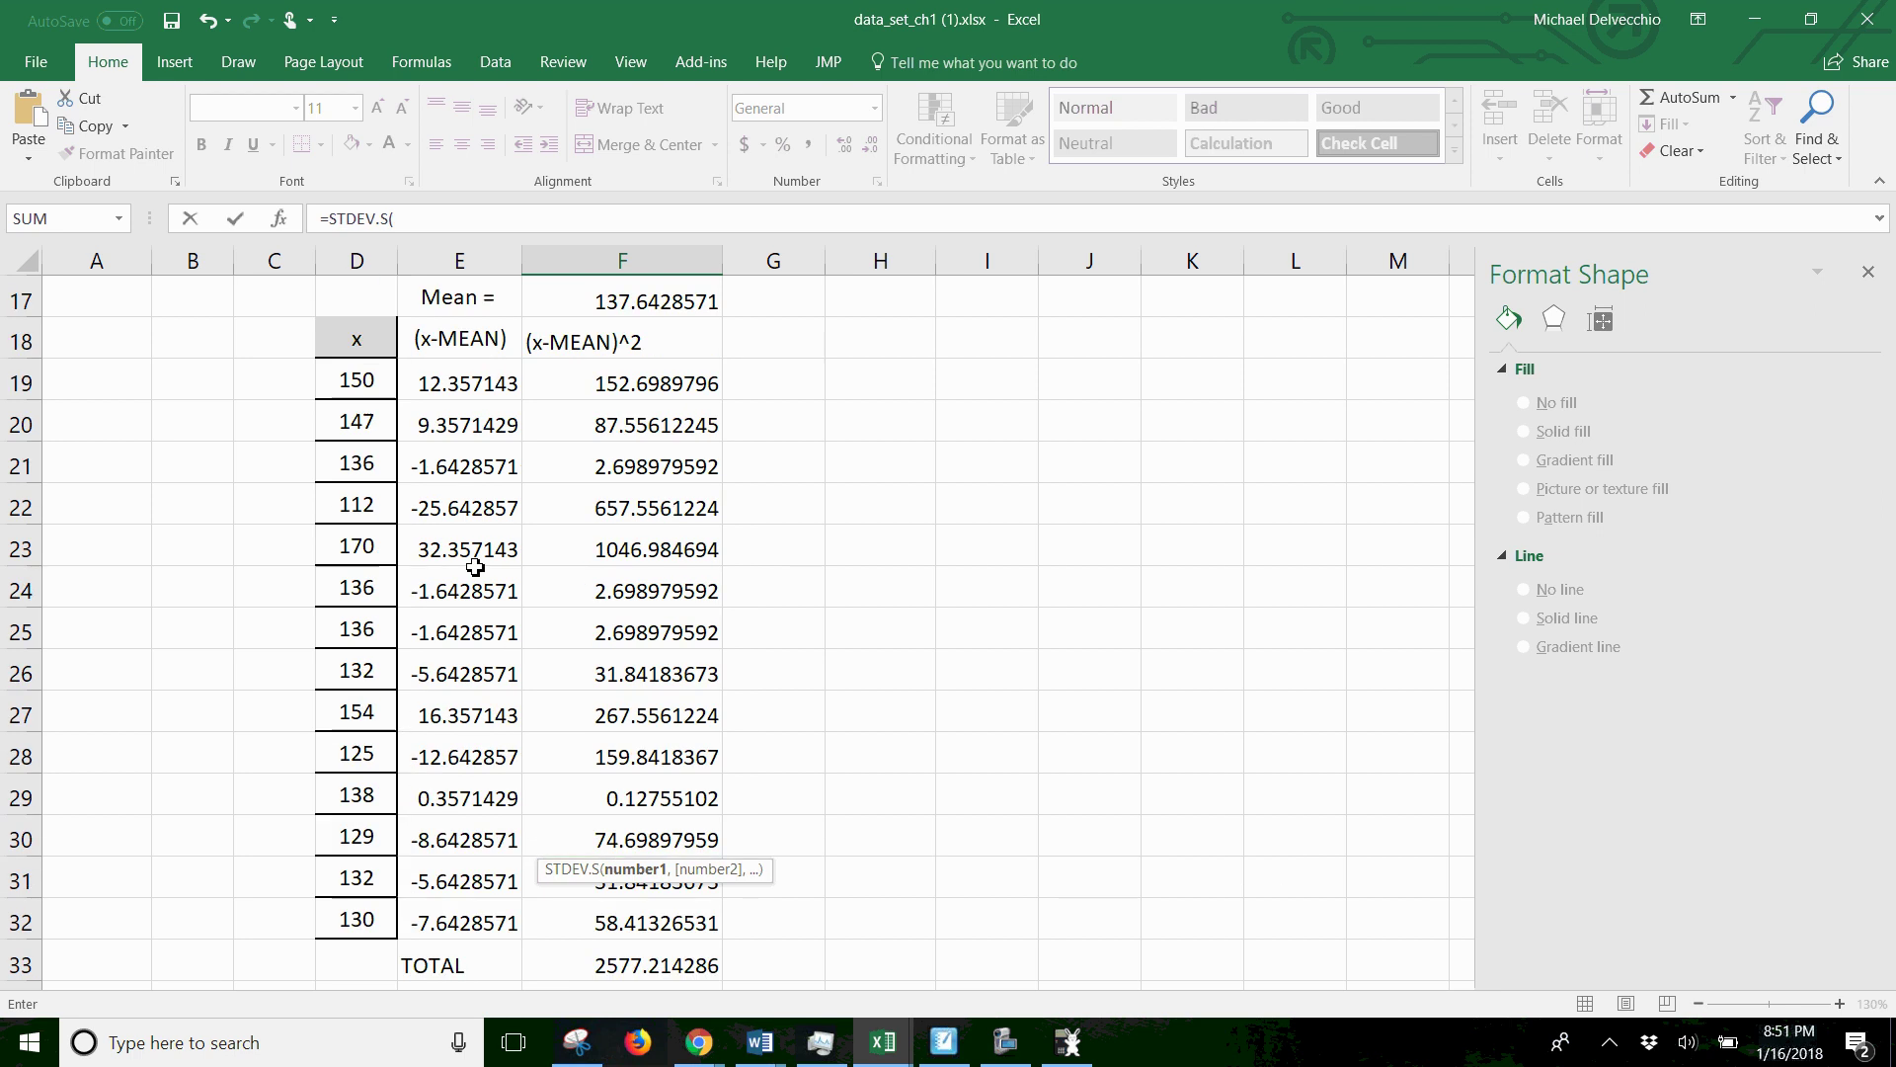
pyautogui.click(371, 385)
pyautogui.hotkey('ctrl', 'shift', 'Down')
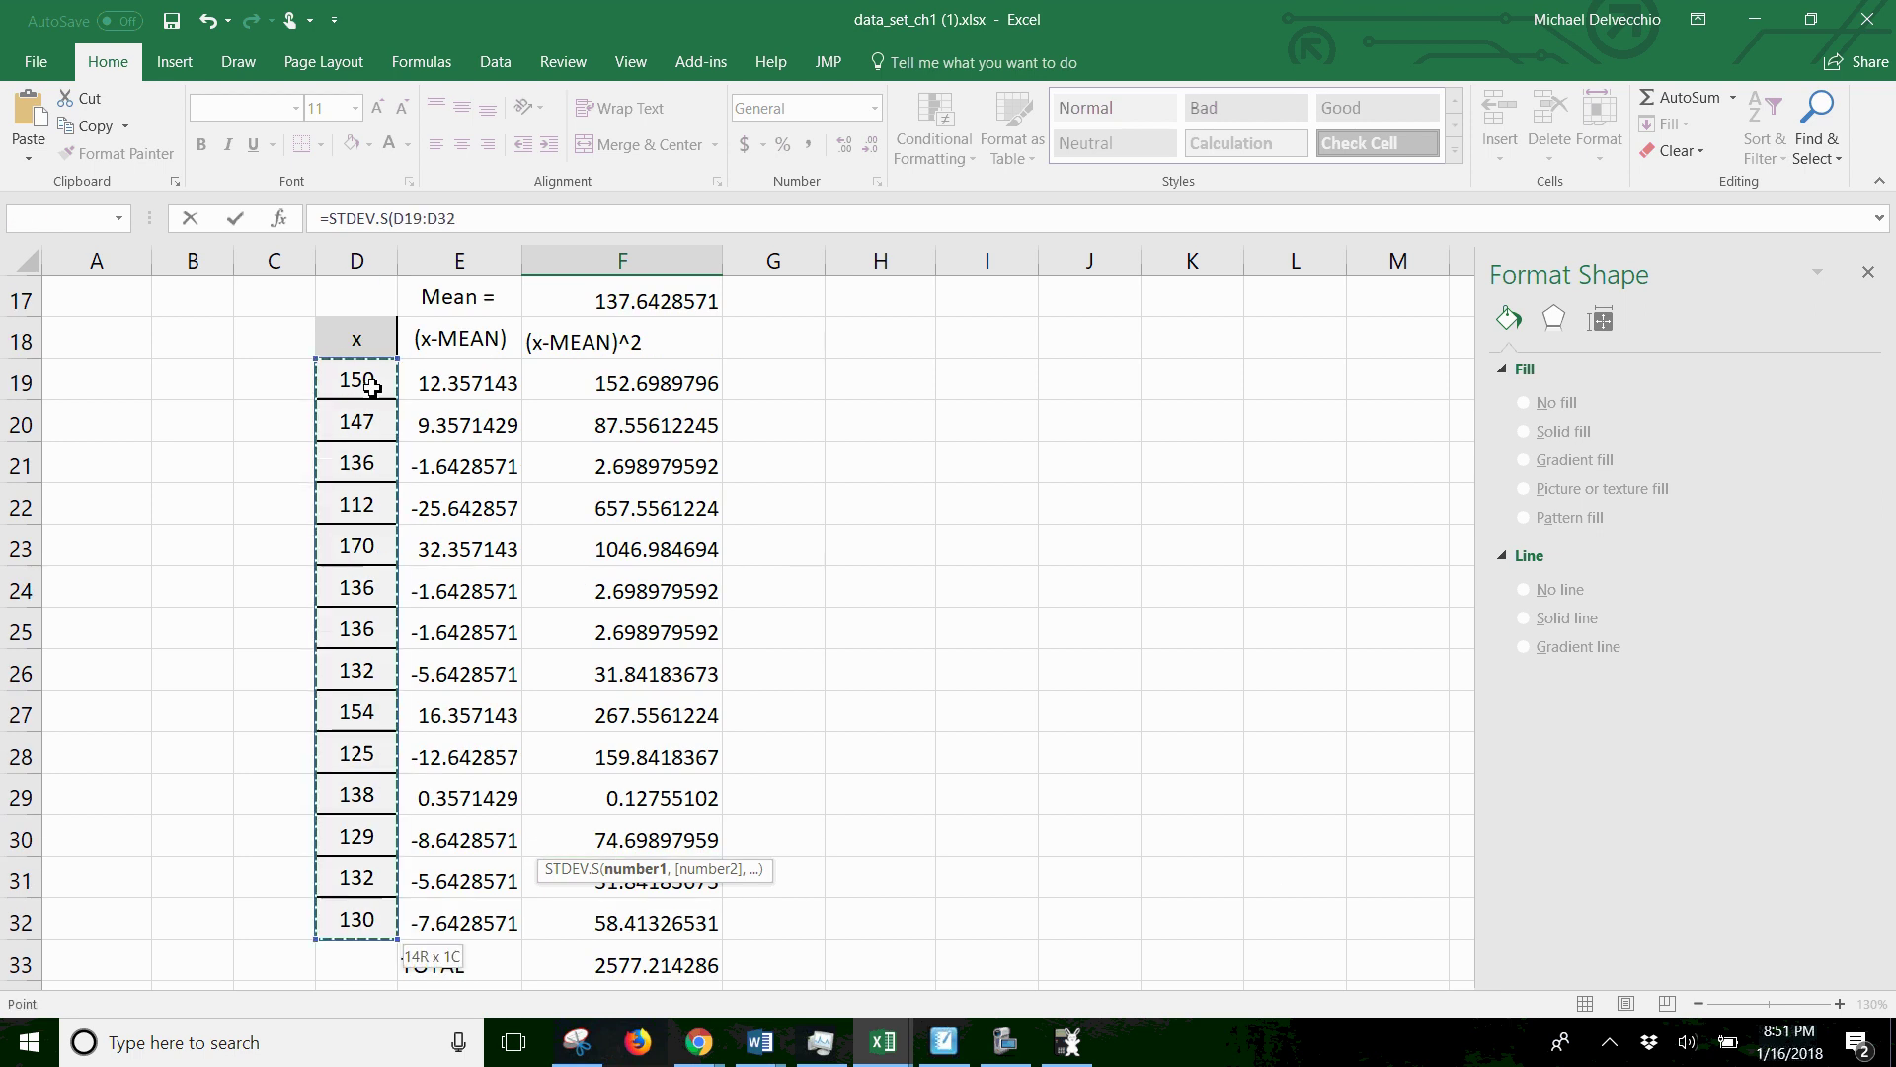
pyautogui.scroll(-2, 271, 406)
pyautogui.press('Return')
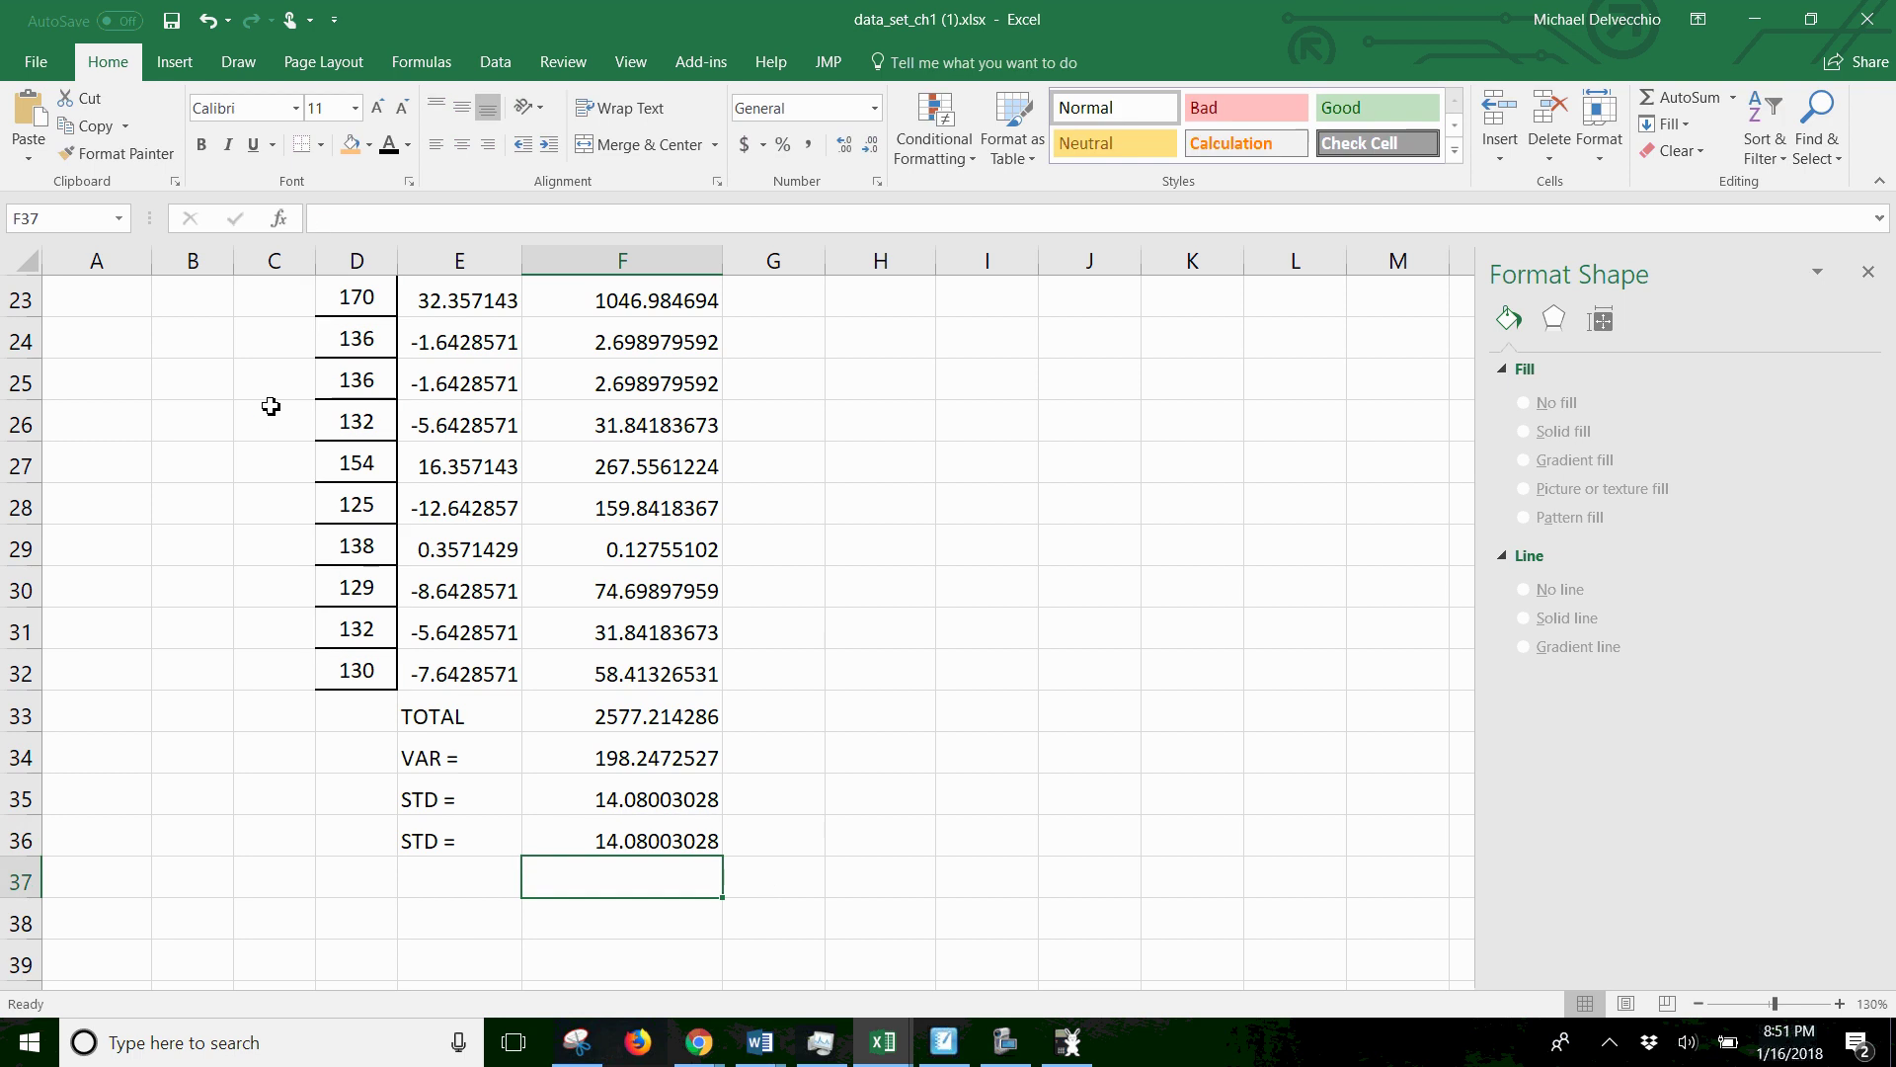